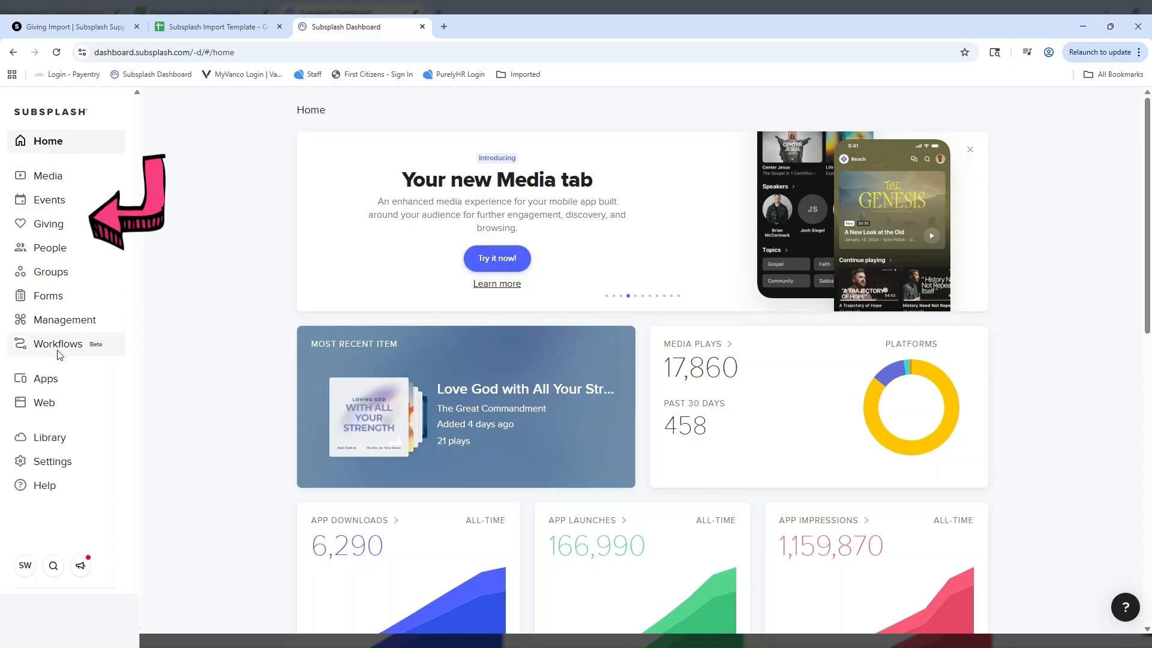
- Open the Giving section's Analytics & Reports and export the Fund Summary report for 12/1/2018 – 12/31/2018
{"action": "left_click", "coordinate": [56, 228]}
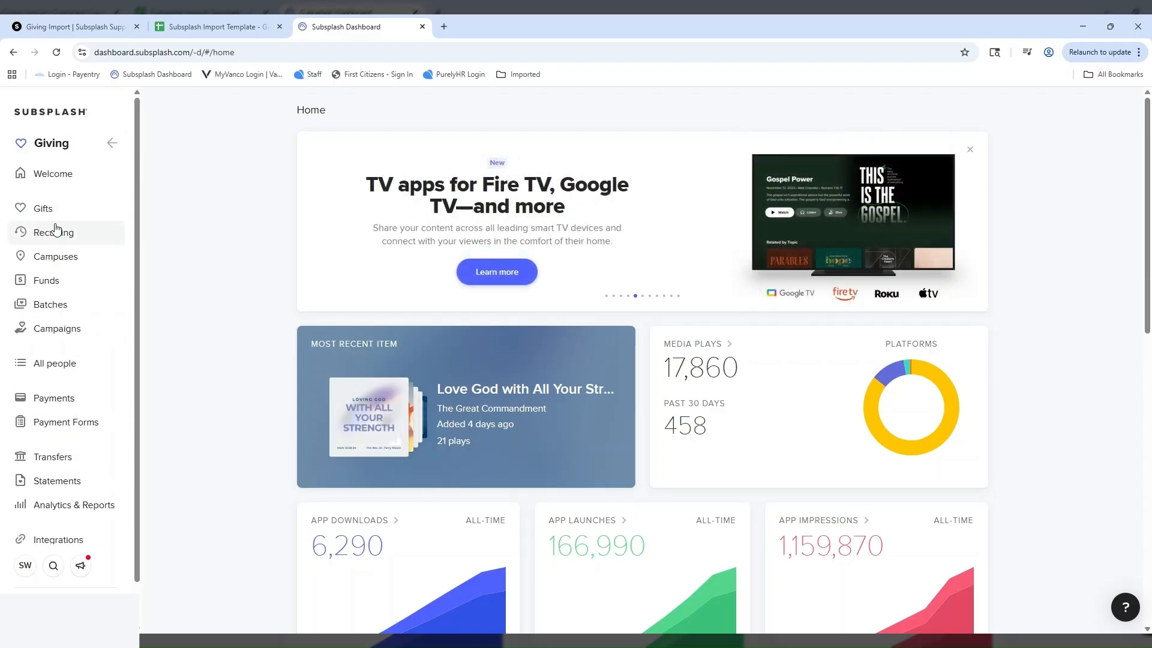
{"action": "left_click", "coordinate": [82, 516]}
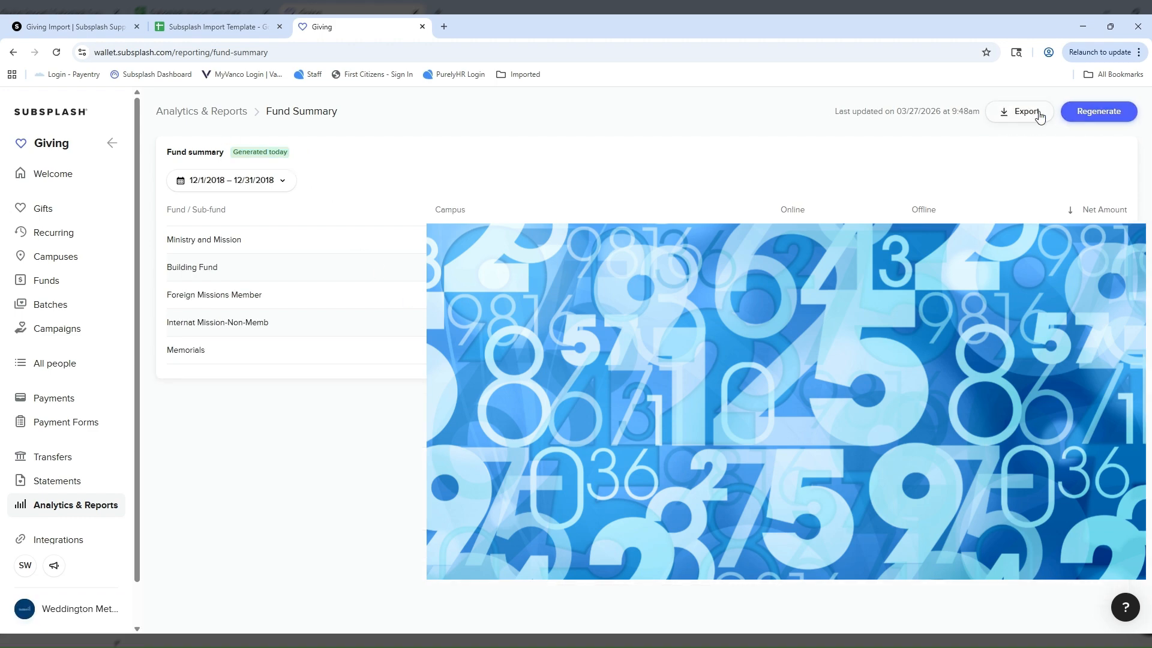
{"action": "left_click", "coordinate": [1024, 118]}
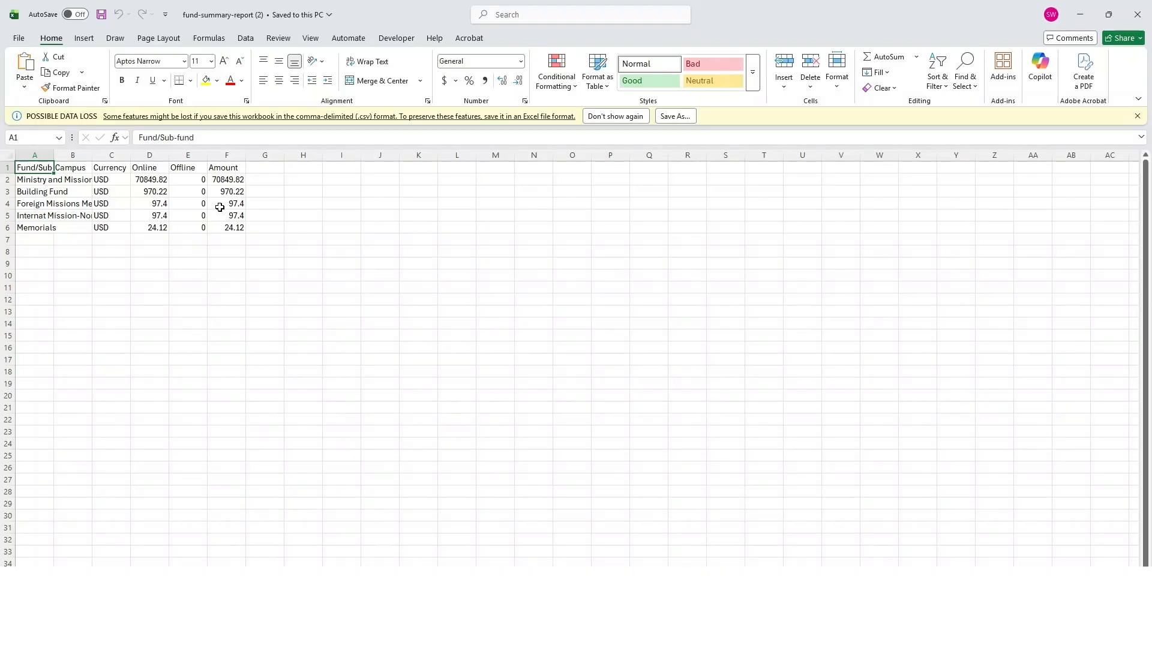
- Fit all column widths of the exported fund summary spreadsheet to their contents
{"action": "left_click", "coordinate": [9, 156]}
{"action": "left_click_drag", "start_coordinate": [54, 157], "coordinate": [53, 157]}
{"action": "double_click", "coordinate": [53, 157]}
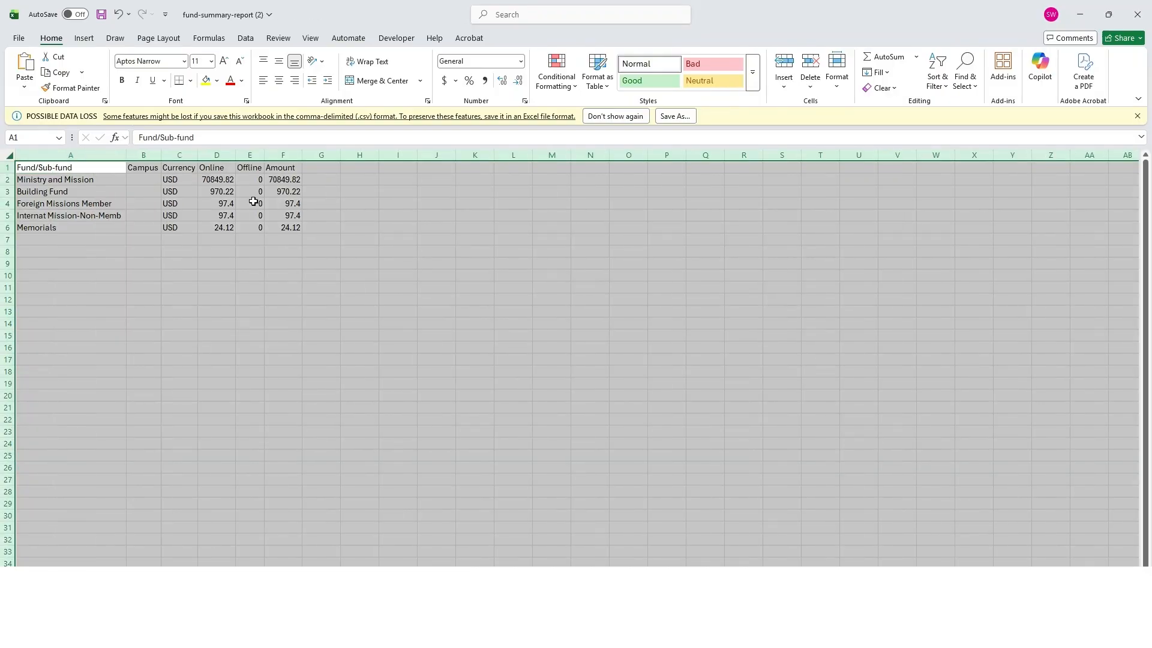
- Examine the Online, Offline and Amount columns for each fund in the exported fund summary
{"action": "left_click", "coordinate": [312, 215]}
{"action": "left_click_drag", "start_coordinate": [227, 167], "coordinate": [221, 225]}
{"action": "left_click_drag", "start_coordinate": [289, 167], "coordinate": [281, 227]}
{"action": "left_click_drag", "start_coordinate": [248, 168], "coordinate": [287, 223]}
{"action": "left_click", "coordinate": [345, 223]}
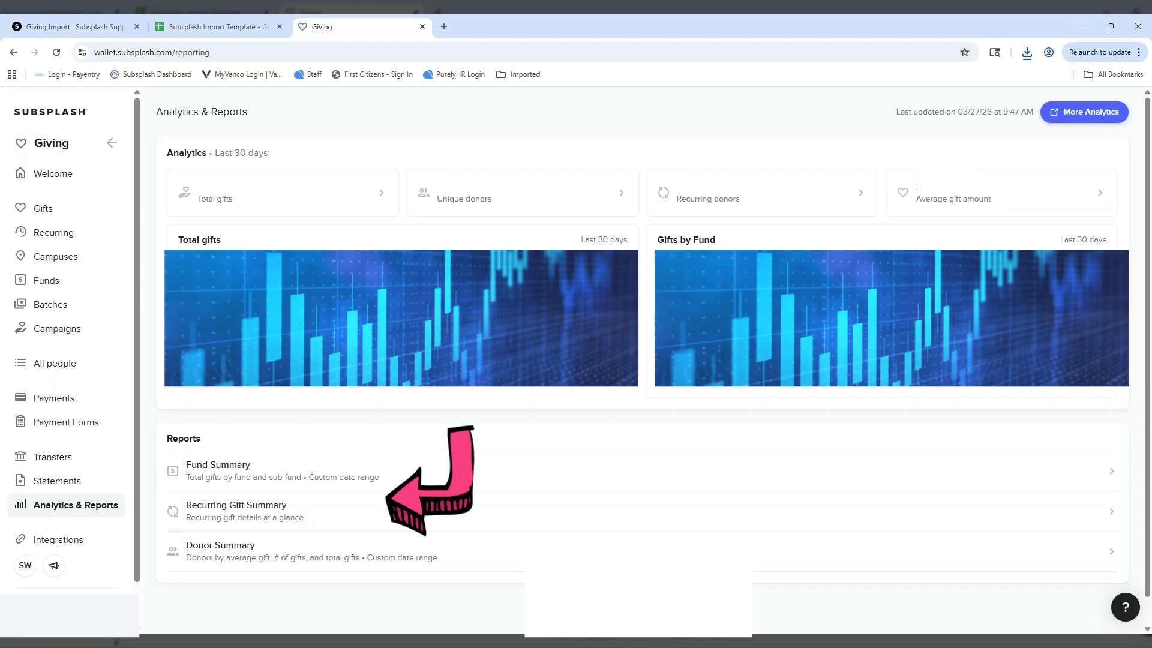
- Export the Recurring Gift Summary report and fit the column widths of the exported spreadsheet to their contents
{"action": "left_click", "coordinate": [299, 514]}
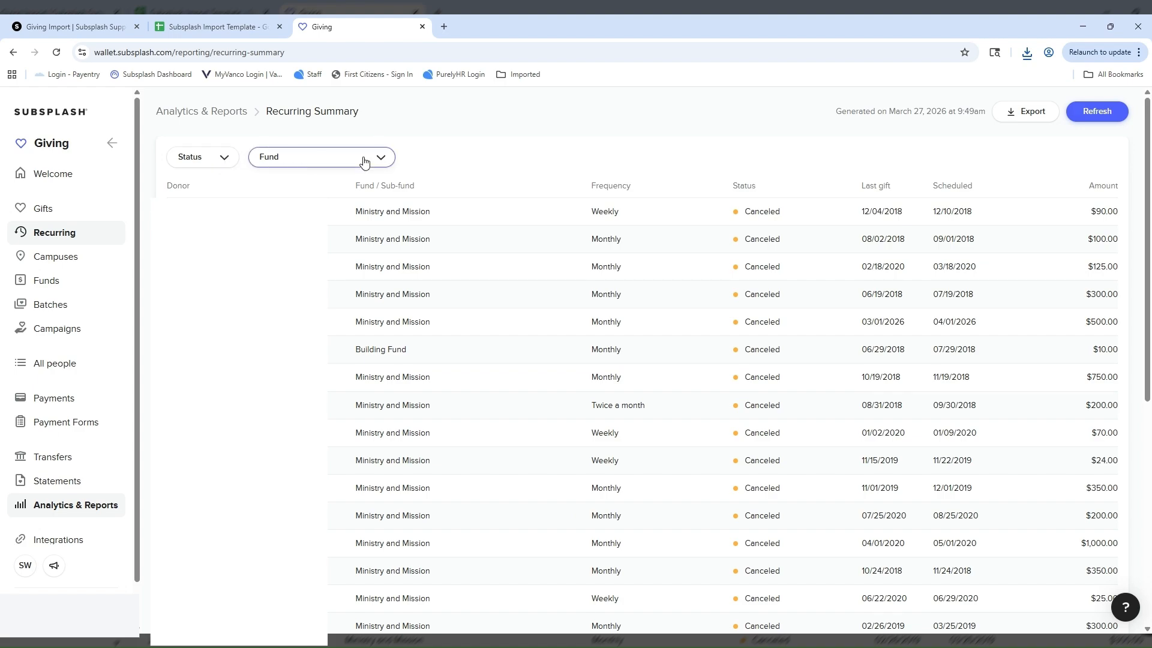
{"action": "left_click", "coordinate": [1032, 120]}
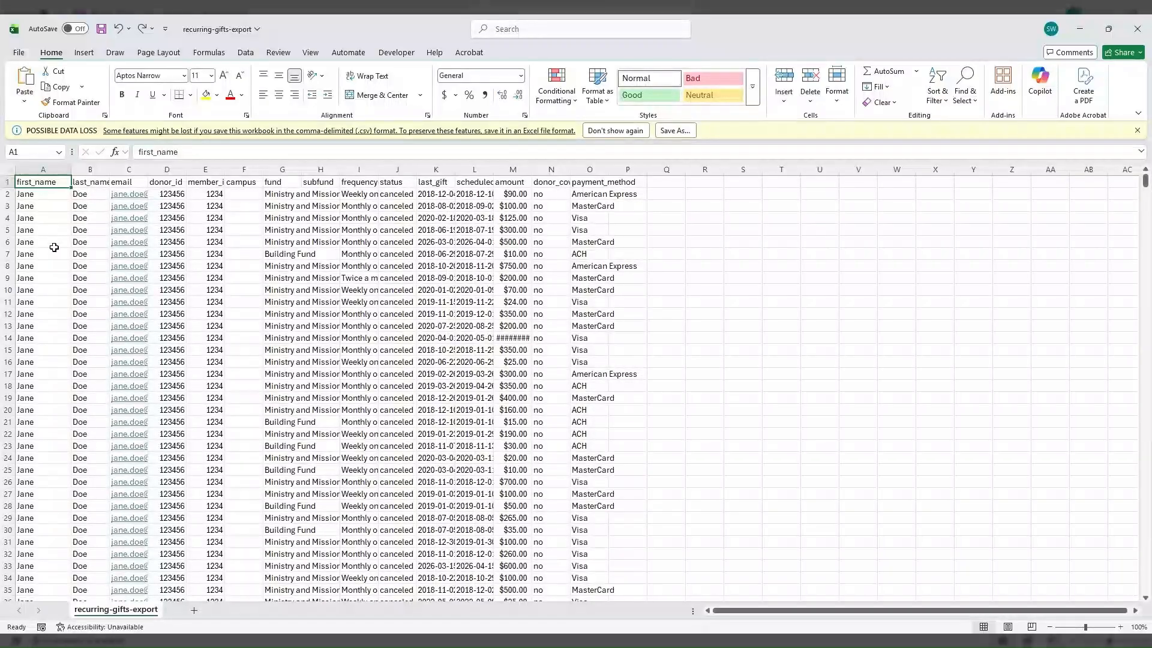
{"action": "left_click", "coordinate": [7, 173]}
{"action": "double_click", "coordinate": [71, 170]}
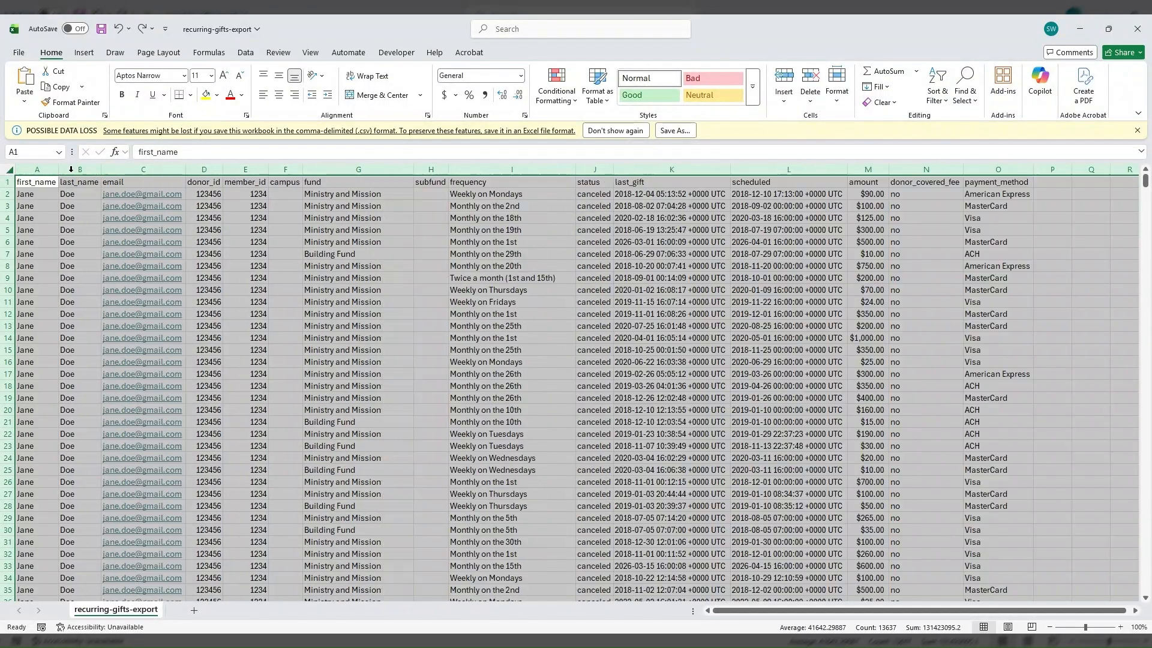
- Look through the exported recurring gift records, including frequency, status, scheduled dates and amounts
{"action": "left_click", "coordinate": [904, 204]}
{"action": "scroll", "coordinate": [915, 216], "scroll_direction": "down", "scroll_amount": 10}
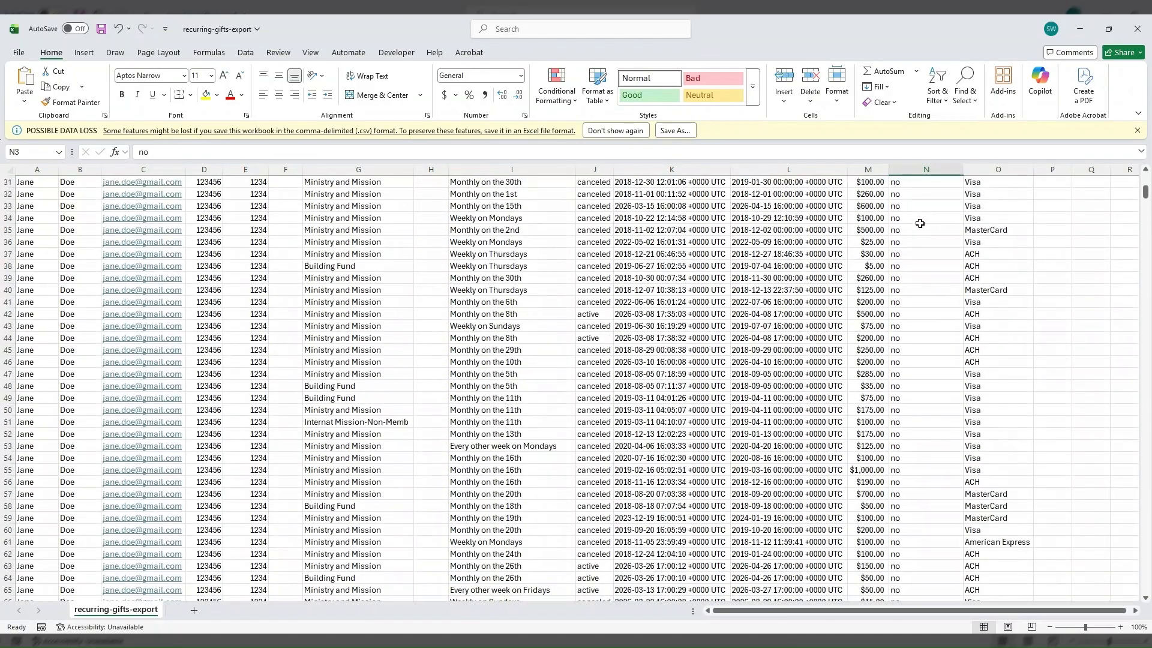
{"action": "scroll", "coordinate": [920, 223], "scroll_direction": "down", "scroll_amount": 20}
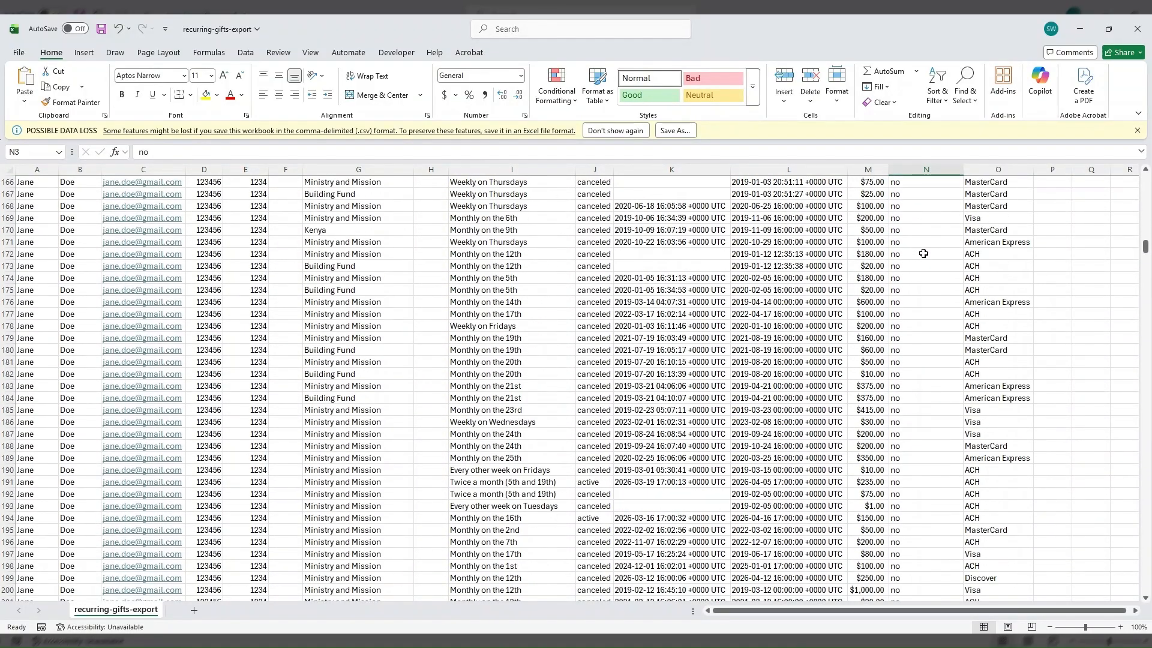
{"action": "scroll", "coordinate": [925, 258], "scroll_direction": "down", "scroll_amount": 20}
{"action": "left_click_drag", "start_coordinate": [1145, 286], "coordinate": [1145, 180]}
- Insert a PivotTable on a new worksheet from the entire recurring gifts data range, including its headers
{"action": "left_click", "coordinate": [34, 182]}
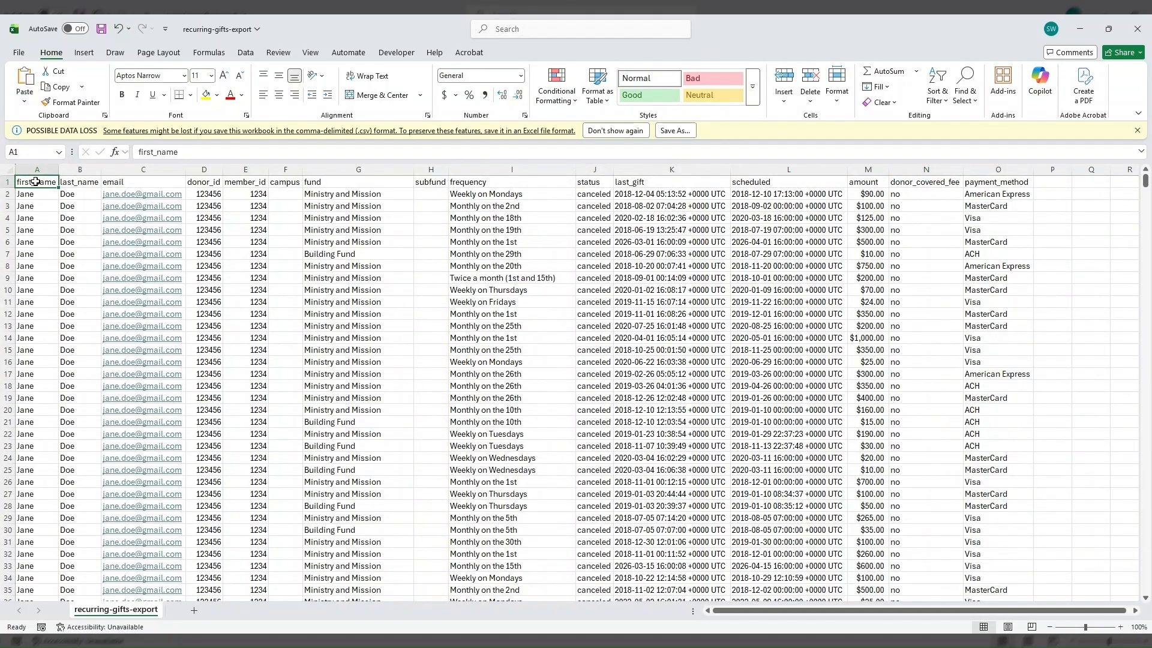
{"action": "key", "text": "ctrl+shift+Right"}
{"action": "key", "text": "ctrl+shift+Down"}
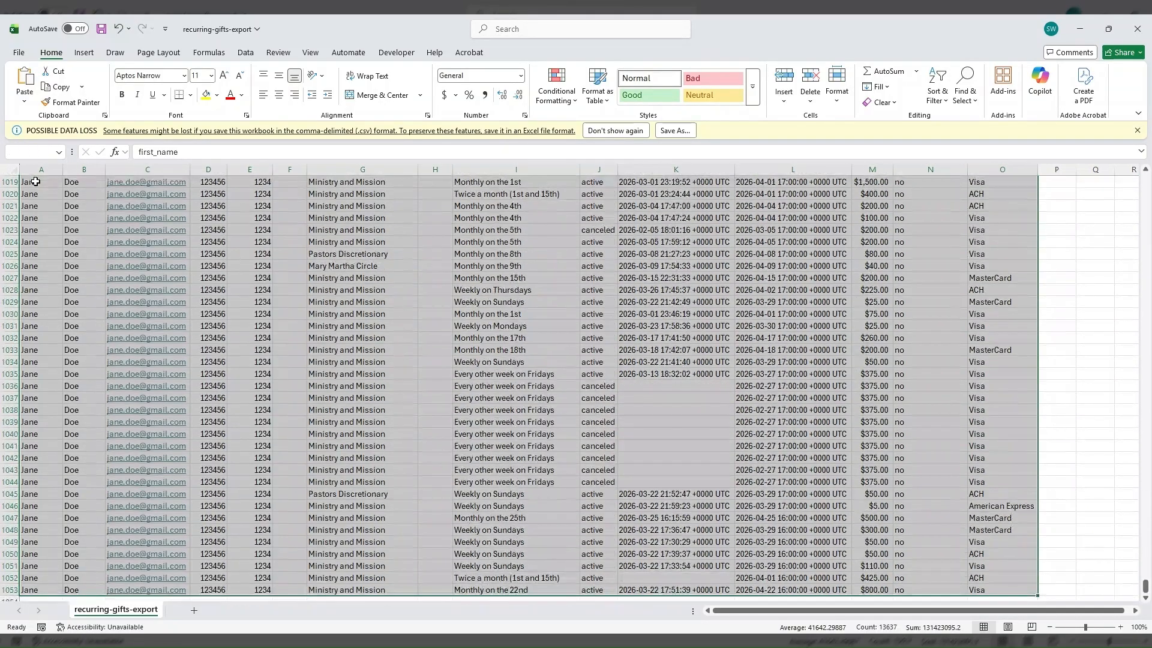
{"action": "left_click", "coordinate": [86, 53]}
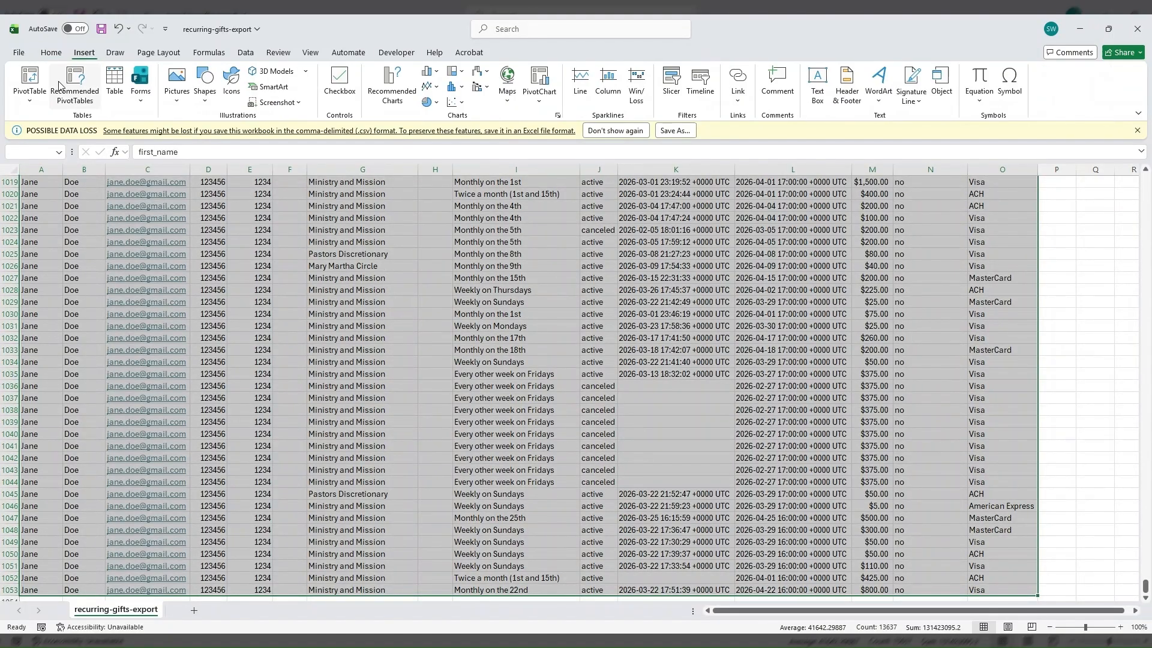
{"action": "left_click", "coordinate": [41, 125]}
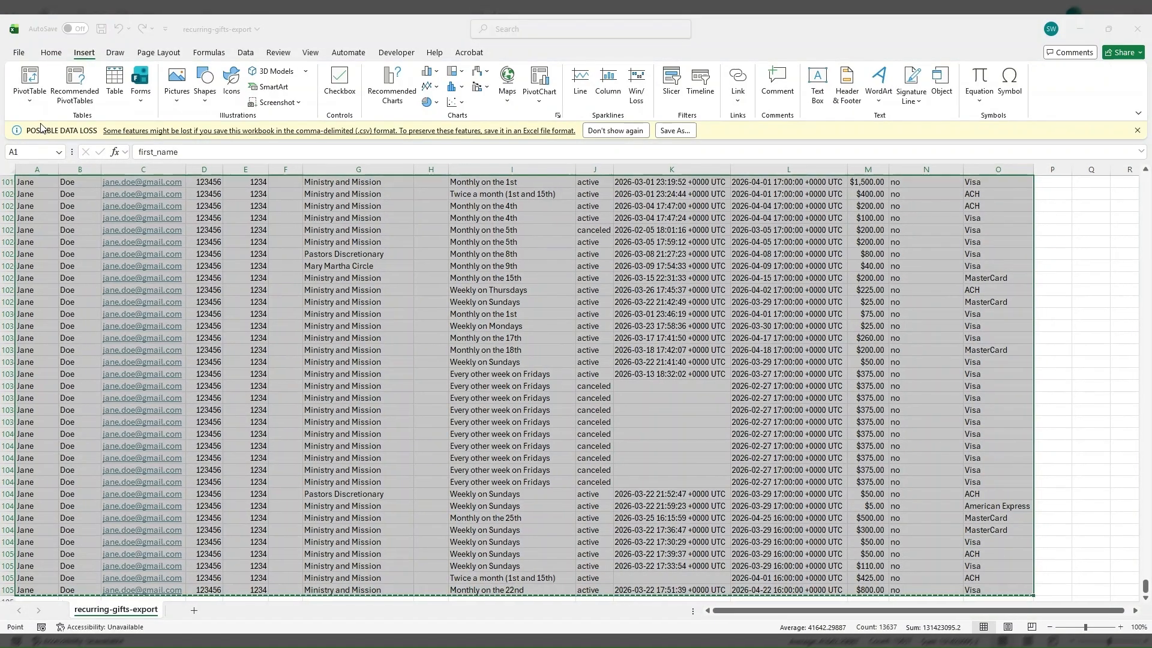
{"action": "left_click", "coordinate": [557, 365]}
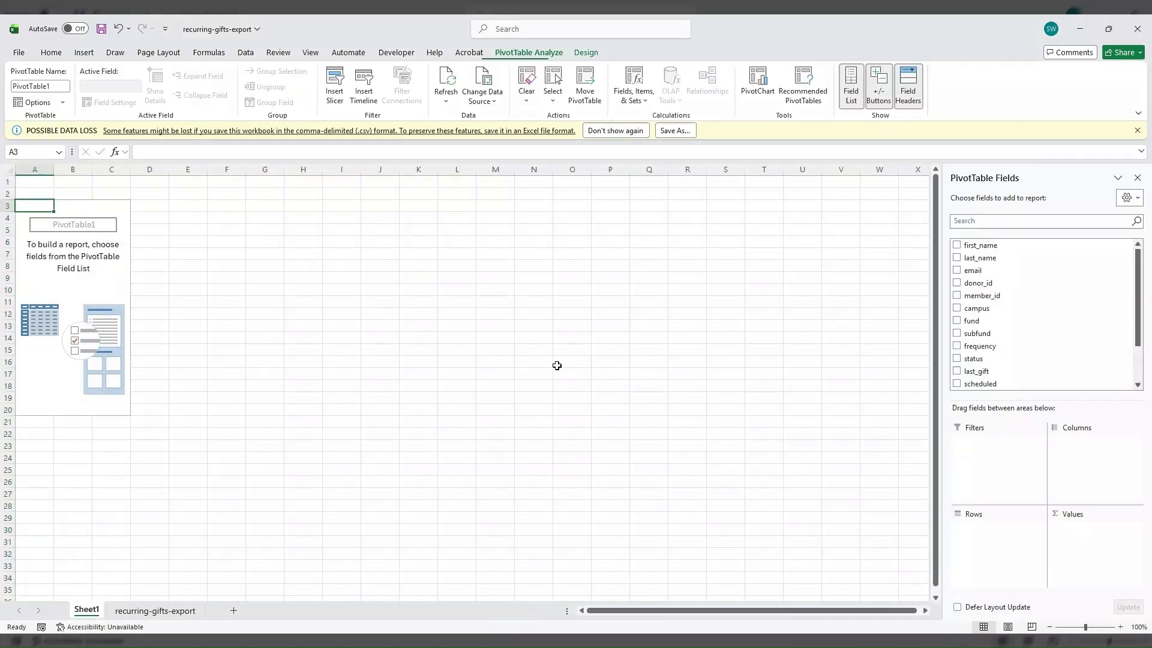
- Add fund and frequency as the PivotTable's rows and the sum of amount as its values
{"action": "left_click", "coordinate": [957, 321]}
{"action": "left_click", "coordinate": [957, 346]}
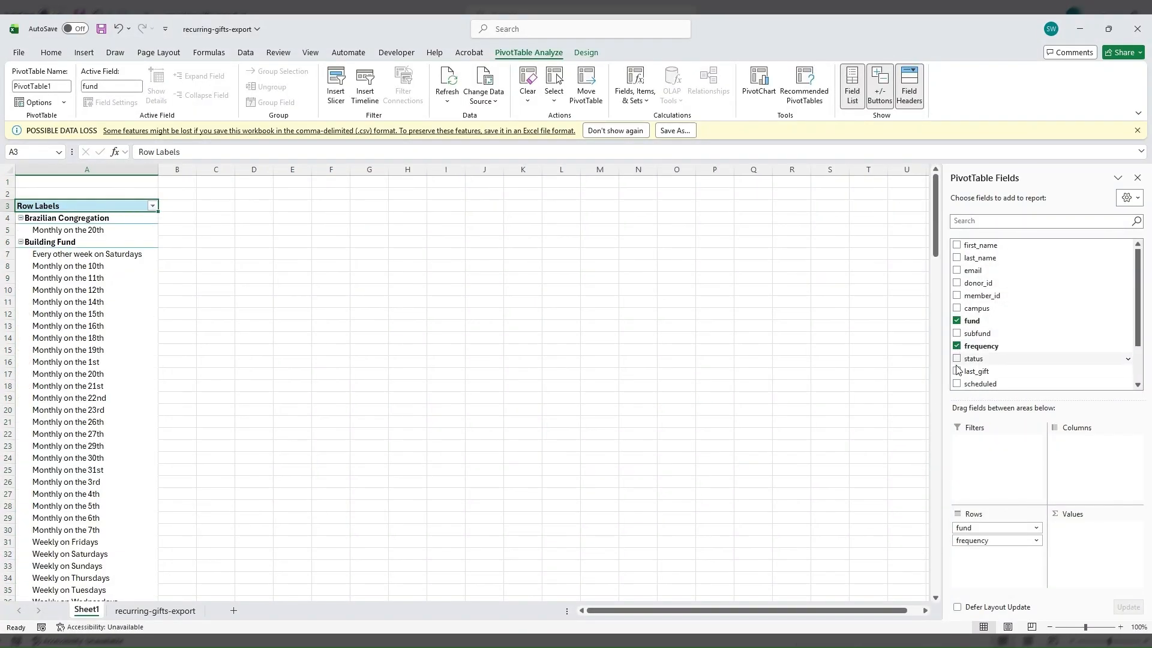
{"action": "scroll", "coordinate": [1026, 340], "scroll_direction": "down", "scroll_amount": 2}
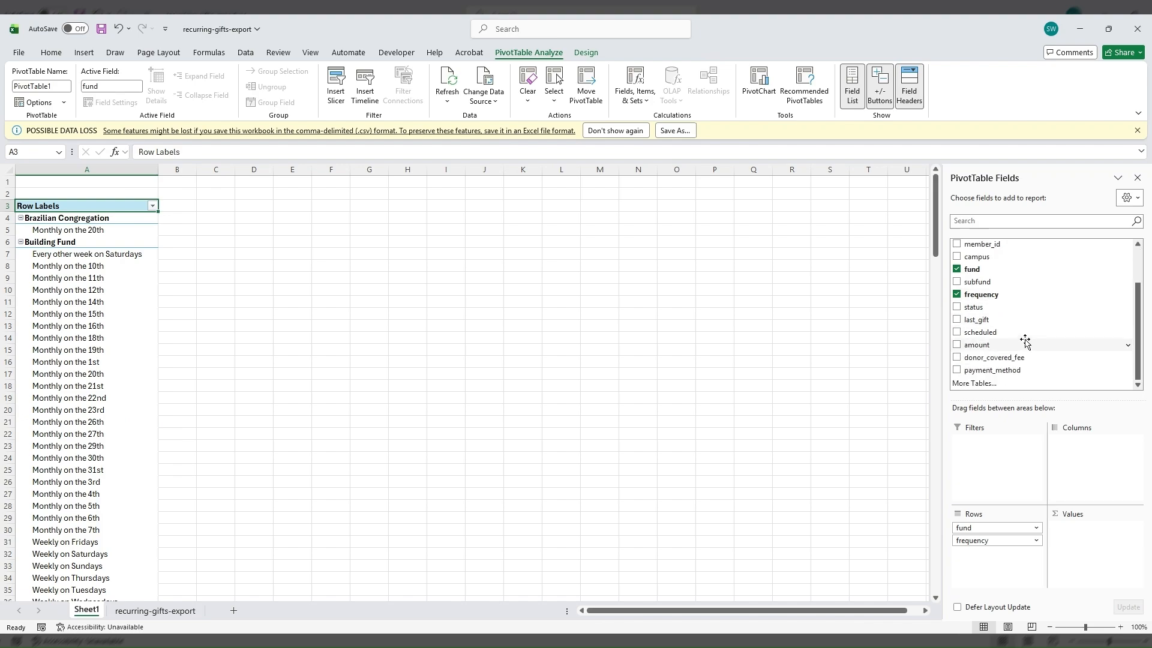
{"action": "left_click", "coordinate": [957, 346]}
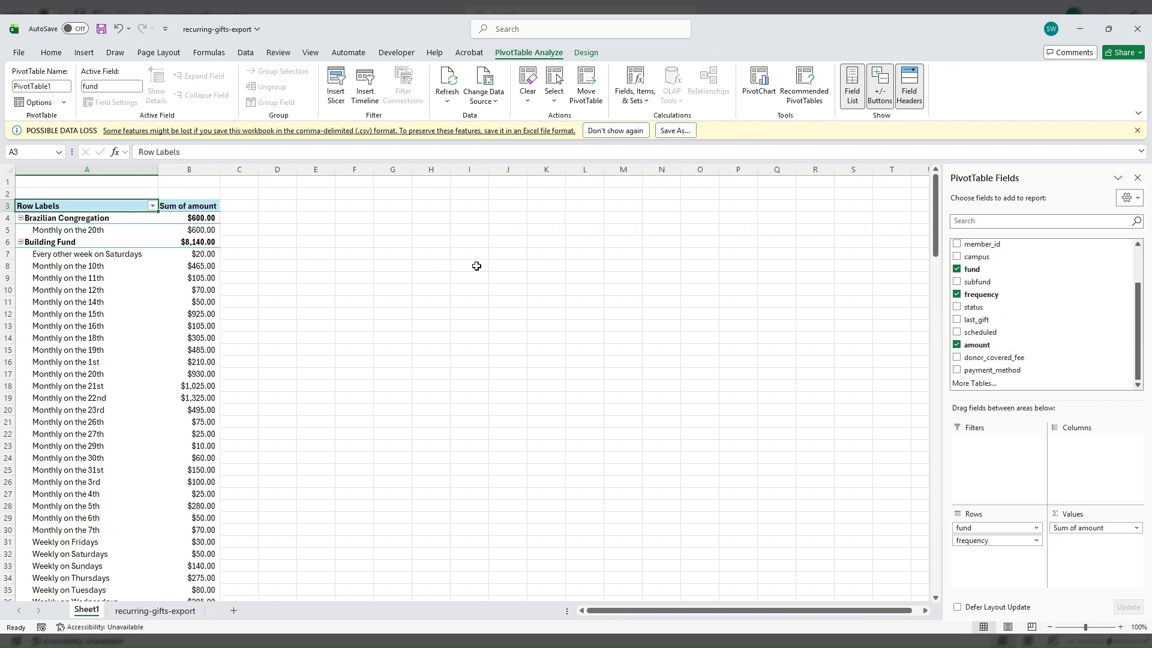
- Review the PivotTable's recurring gift amounts by fund and frequency down to its last rows
{"action": "scroll", "coordinate": [477, 266], "scroll_direction": "down", "scroll_amount": 1}
{"action": "scroll", "coordinate": [476, 266], "scroll_direction": "down", "scroll_amount": 8}
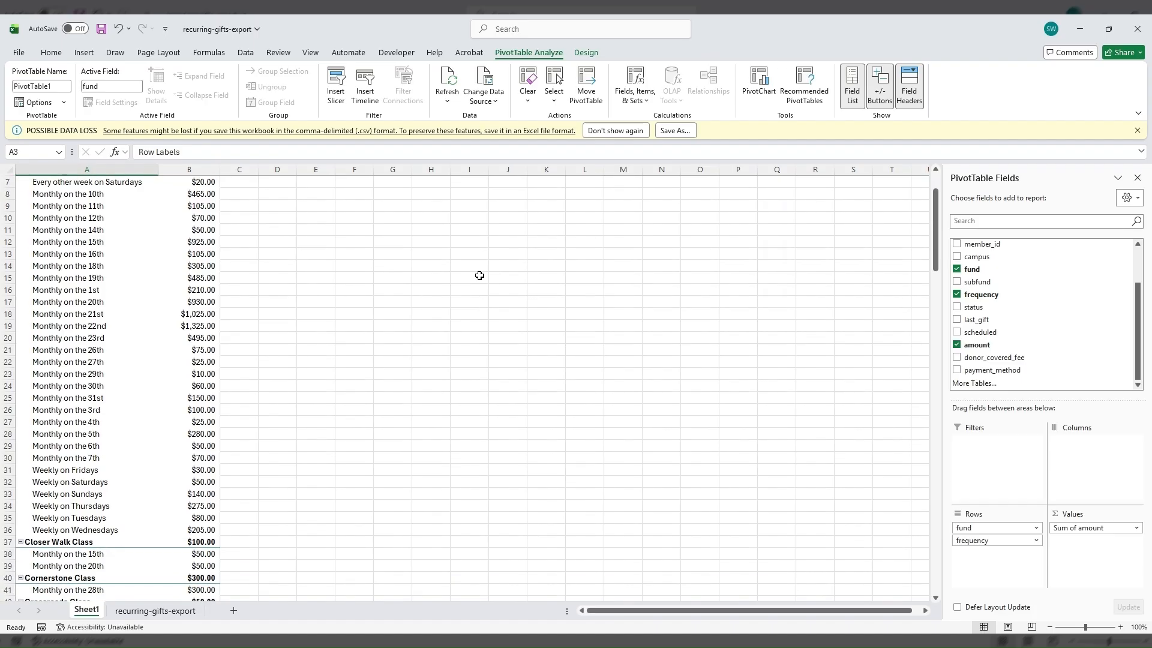
{"action": "scroll", "coordinate": [481, 280], "scroll_direction": "down", "scroll_amount": 14}
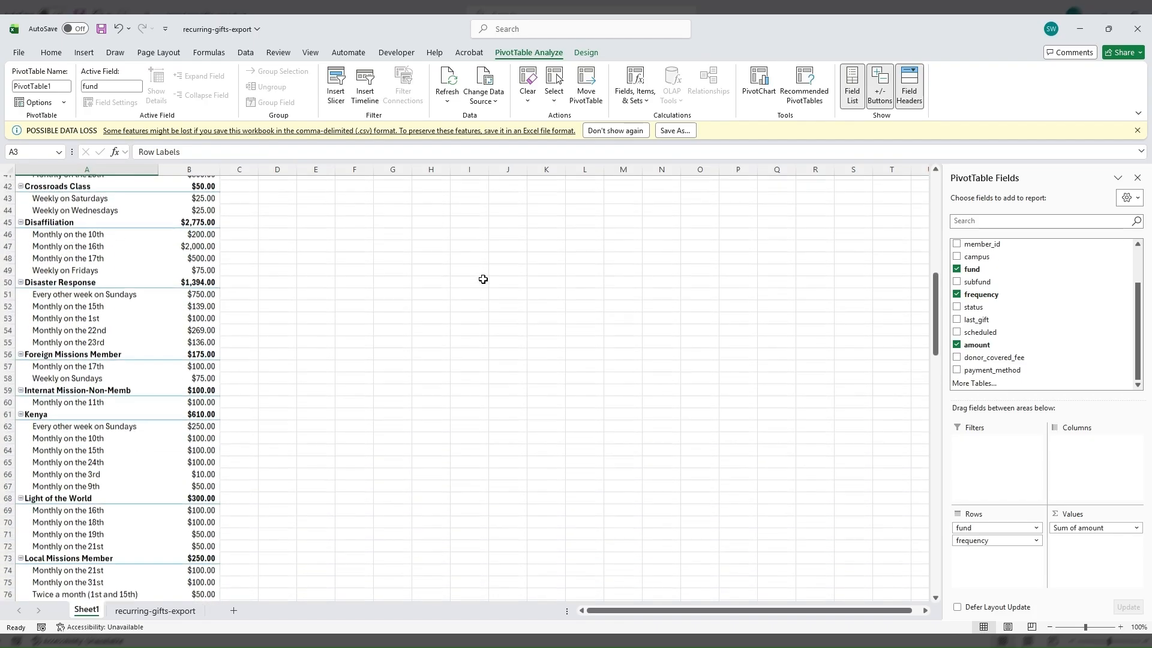
{"action": "scroll", "coordinate": [490, 275], "scroll_direction": "down", "scroll_amount": 17}
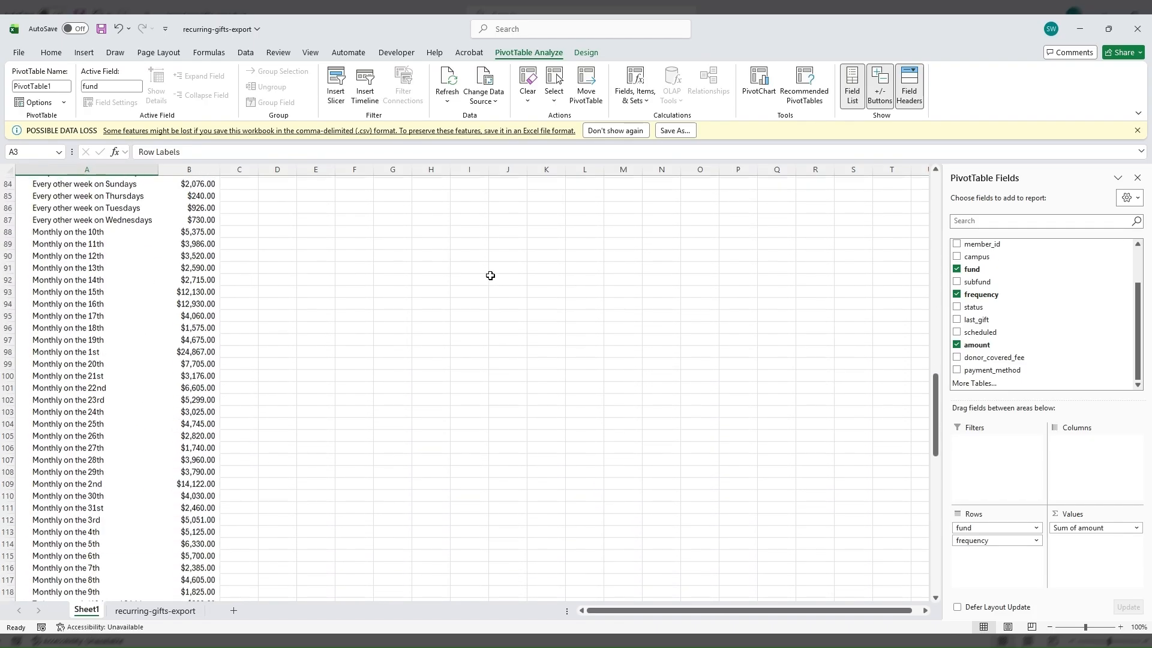
{"action": "scroll", "coordinate": [491, 275], "scroll_direction": "down", "scroll_amount": 9}
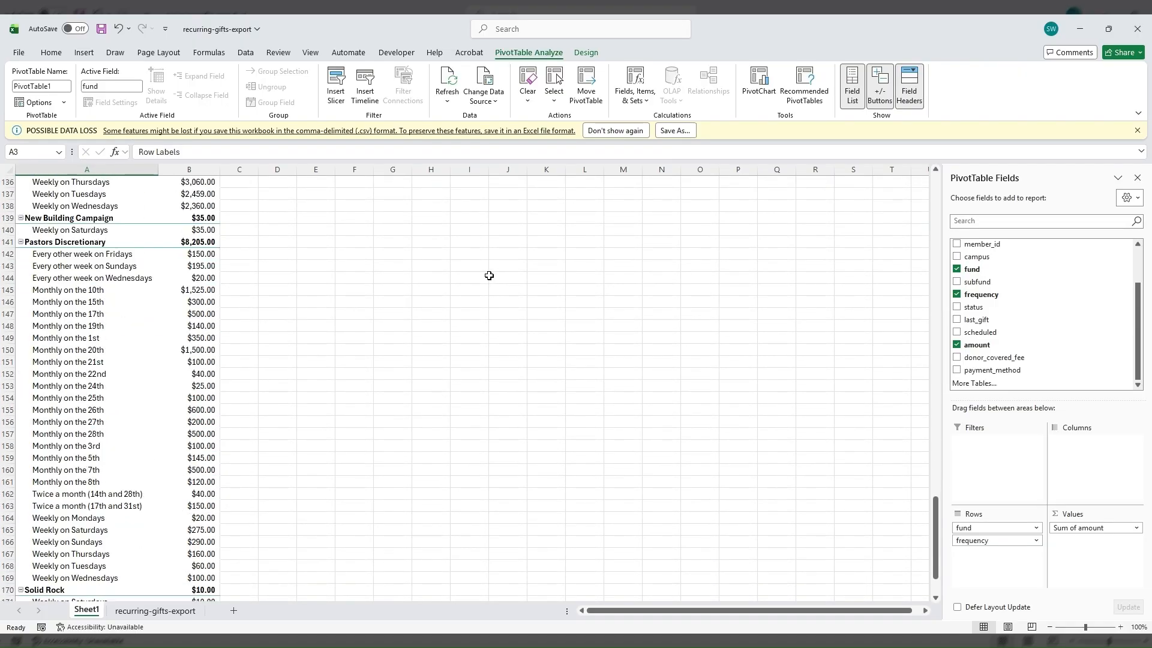
- Replace the frequency field with the scheduled field in the PivotTable's rows and review the breakdown by date
{"action": "left_click", "coordinate": [957, 295]}
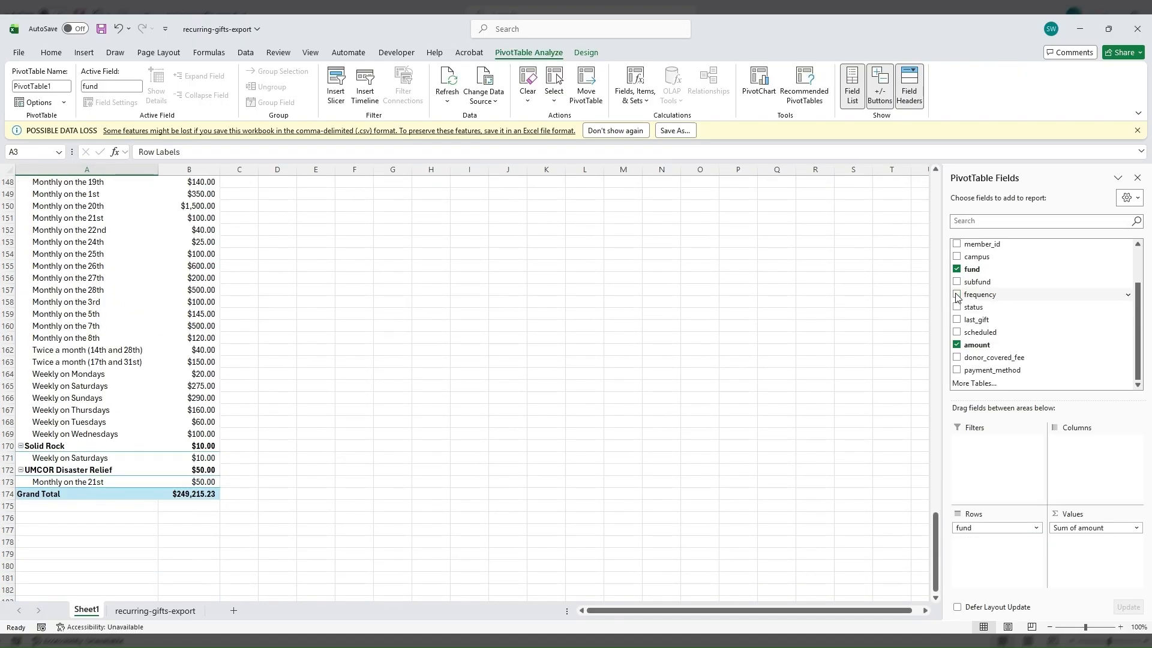
{"action": "left_click", "coordinate": [957, 332]}
{"action": "scroll", "coordinate": [657, 267], "scroll_direction": "up", "scroll_amount": 20}
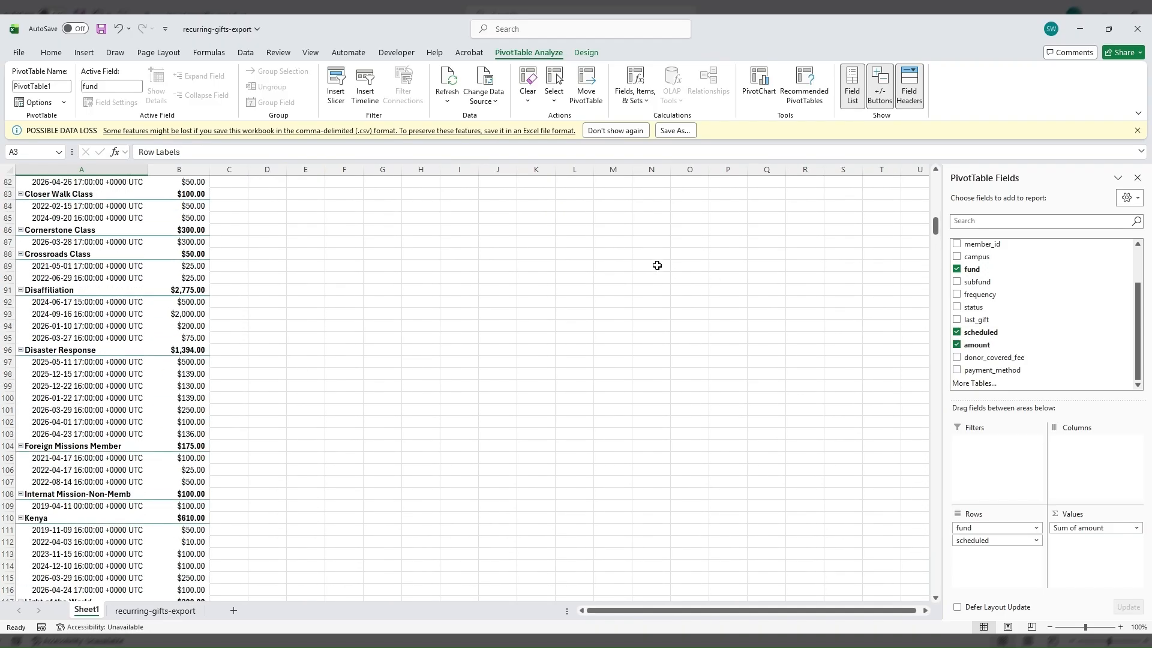
{"action": "scroll", "coordinate": [657, 265], "scroll_direction": "up", "scroll_amount": 20}
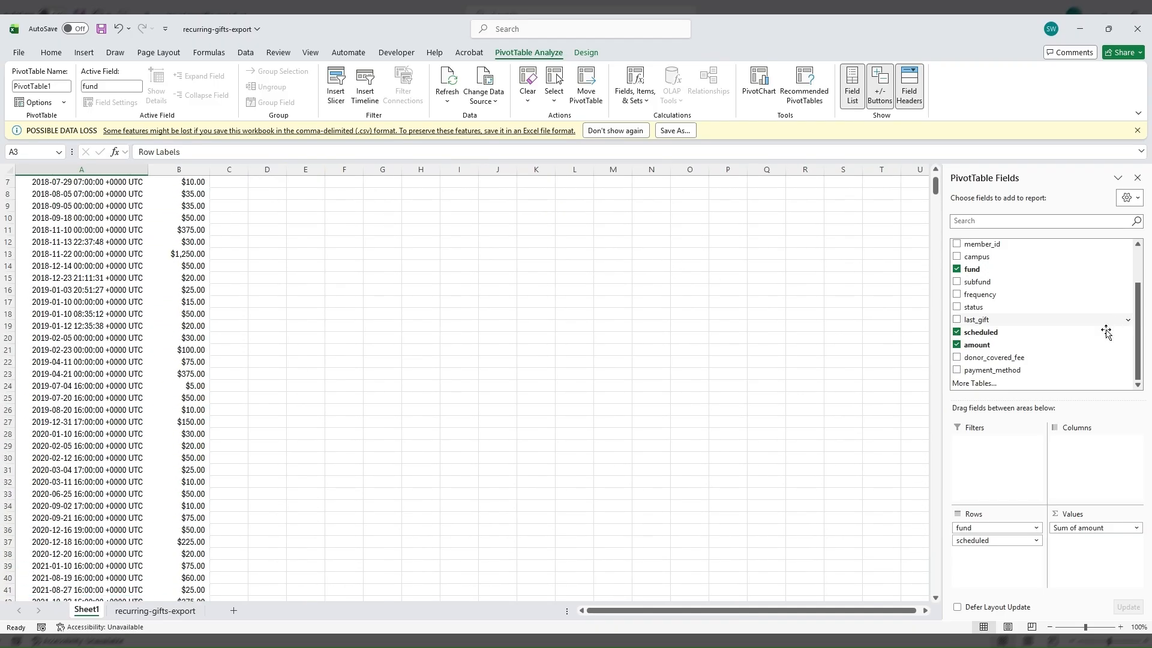
- Remove the scheduled field from the PivotTable and try the campus field as a row breakdown under fund
{"action": "left_click", "coordinate": [957, 333]}
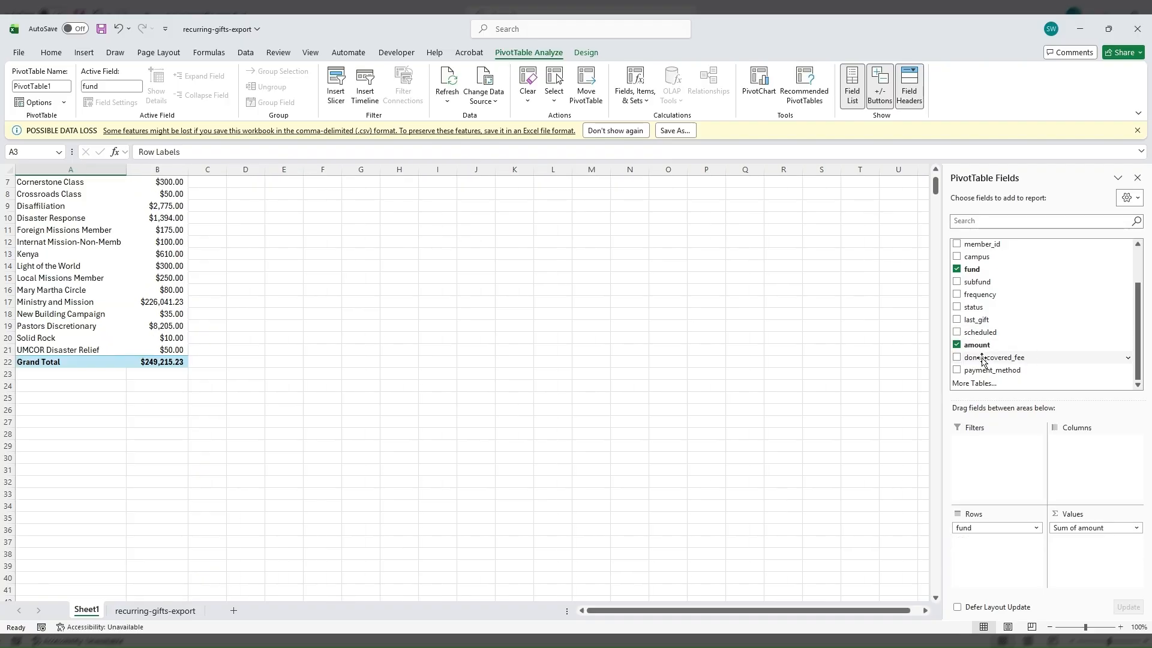
{"action": "scroll", "coordinate": [1008, 324], "scroll_direction": "up", "scroll_amount": 2}
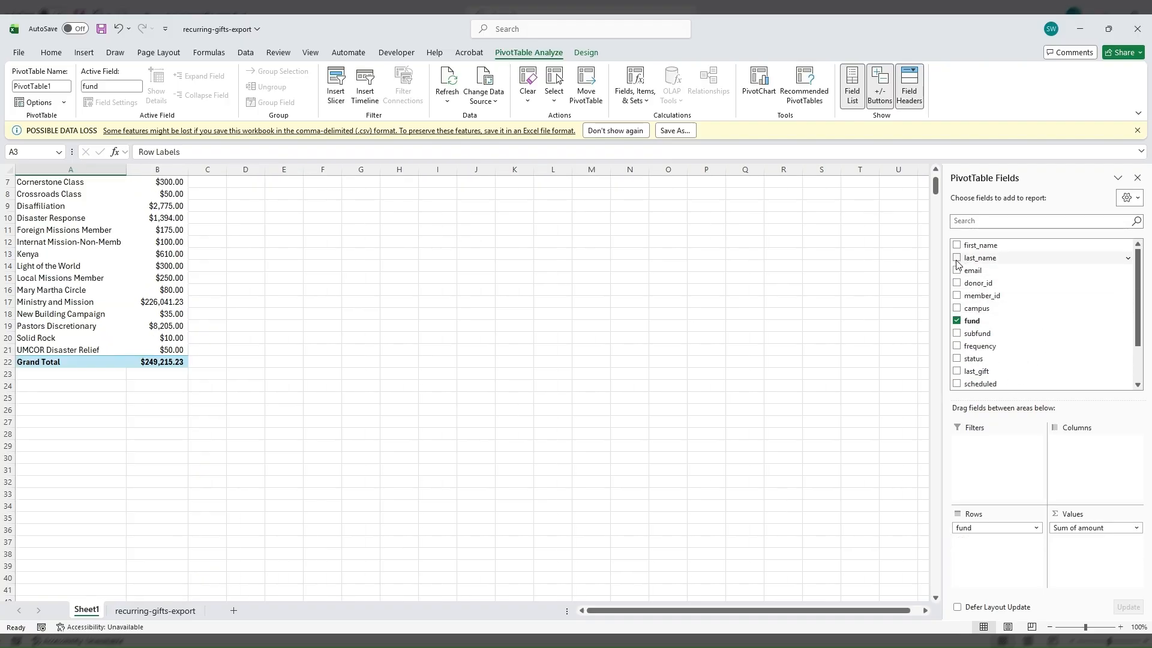
{"action": "left_click", "coordinate": [957, 308]}
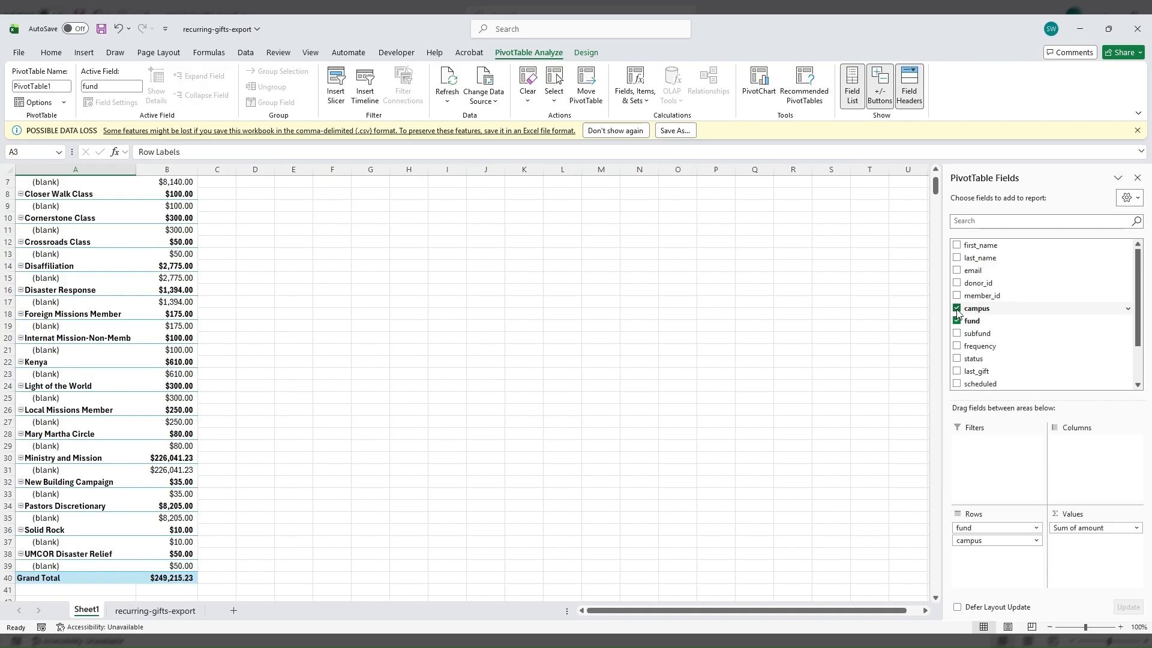
{"action": "left_click", "coordinate": [957, 308]}
- Add the frequency field back under fund in the PivotTable's rows and review the table through its grand total
{"action": "scroll", "coordinate": [960, 318], "scroll_direction": "down", "scroll_amount": 1}
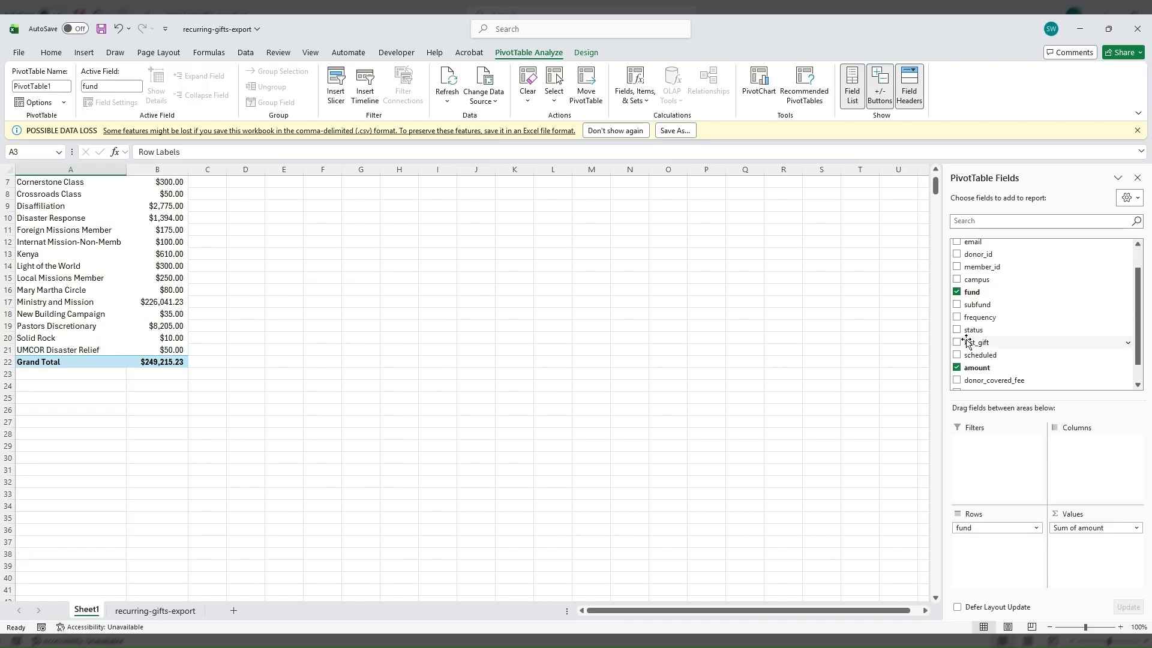
{"action": "left_click", "coordinate": [957, 318]}
{"action": "scroll", "coordinate": [655, 265], "scroll_direction": "down", "scroll_amount": 13}
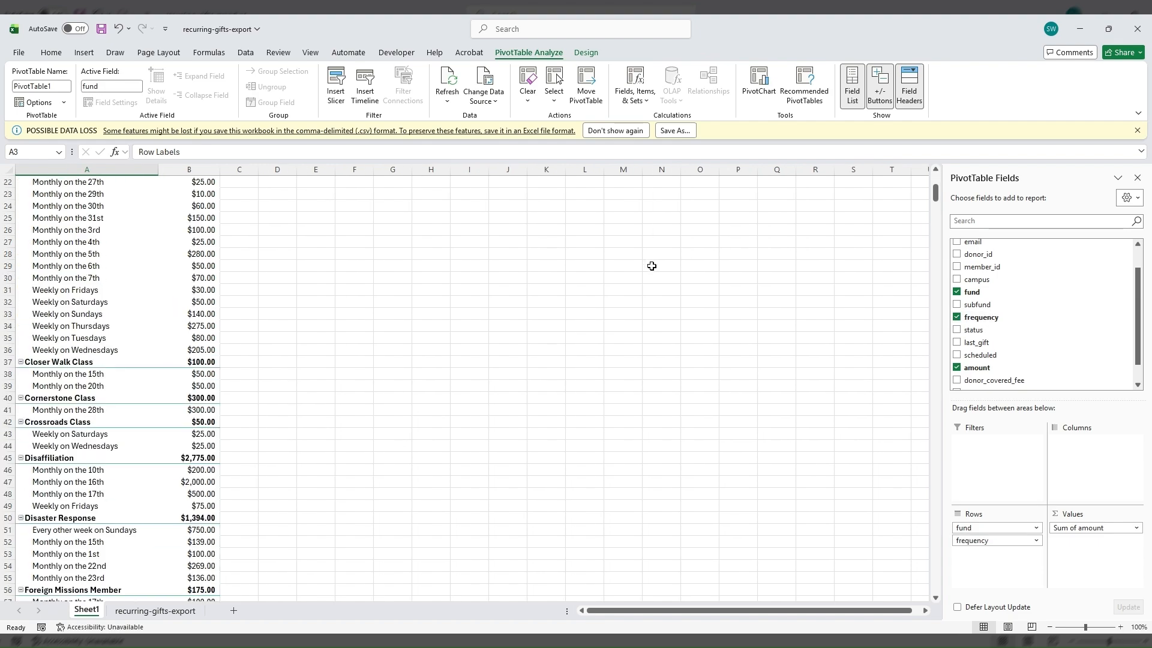
{"action": "scroll", "coordinate": [655, 264], "scroll_direction": "down", "scroll_amount": 20}
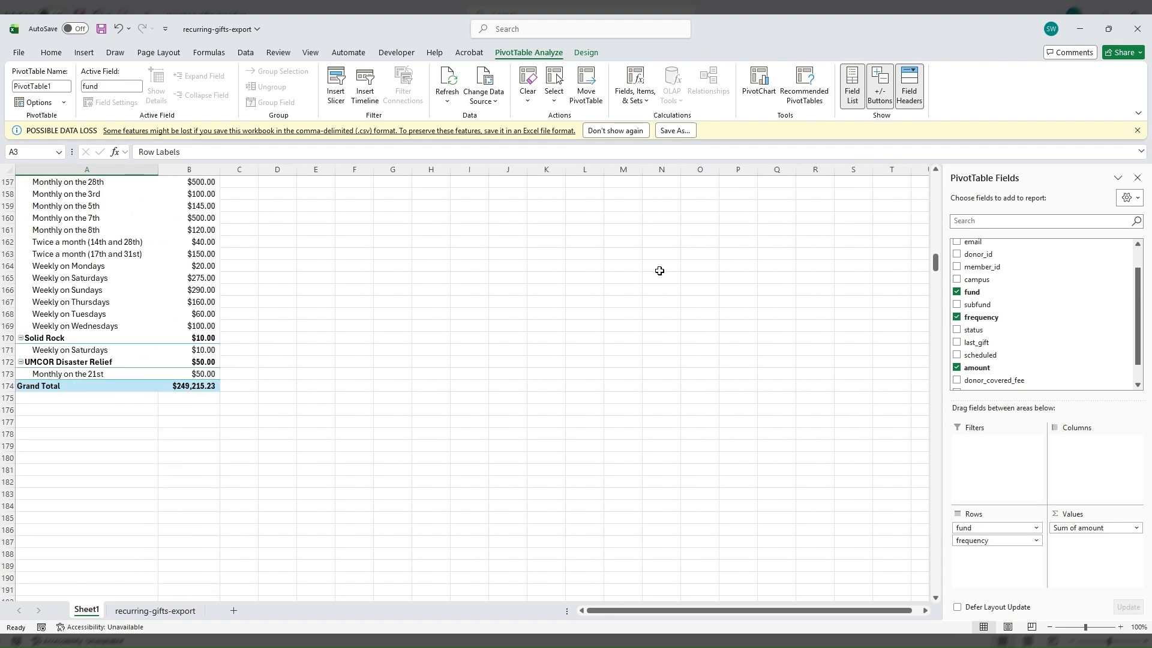
{"action": "scroll", "coordinate": [664, 271], "scroll_direction": "down", "scroll_amount": 9}
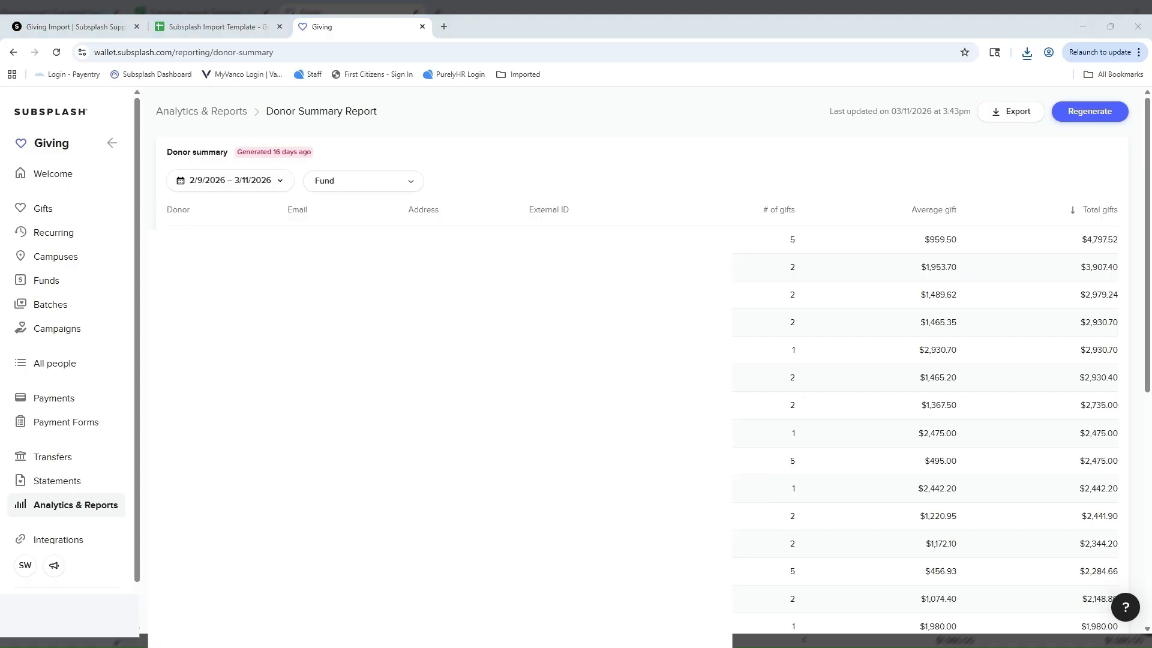
- Set the Donor Summary report's date range to 12/1/2018 – 12/31/2018 and apply it
{"action": "left_click", "coordinate": [270, 184]}
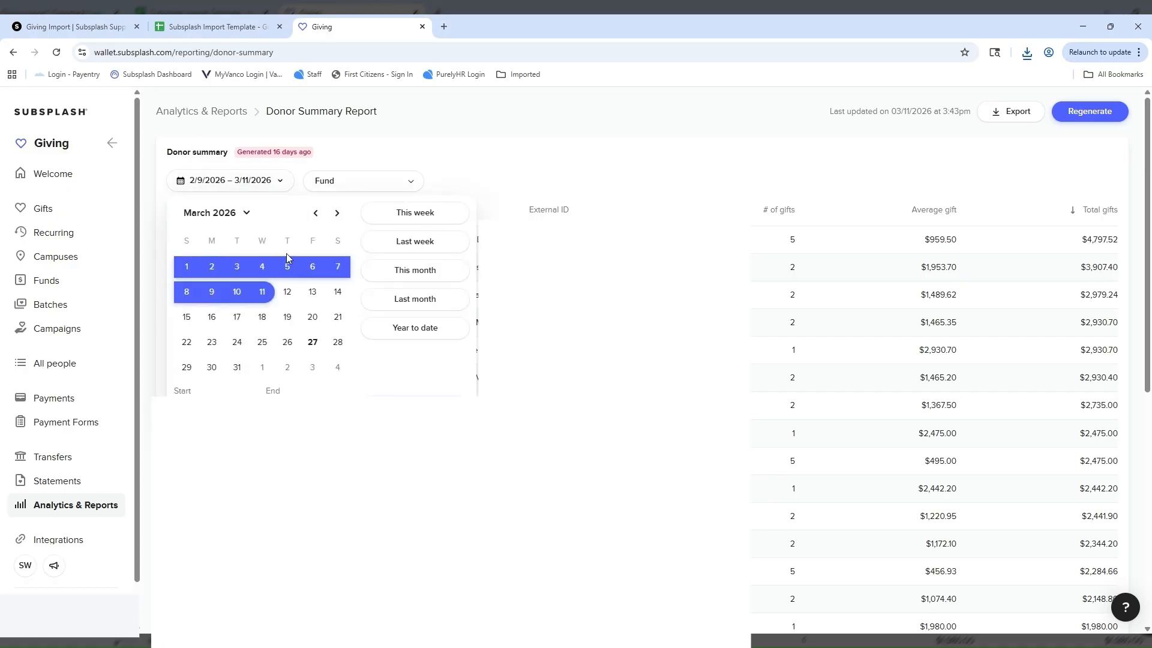
{"action": "left_click_drag", "start_coordinate": [221, 383], "coordinate": [190, 382]}
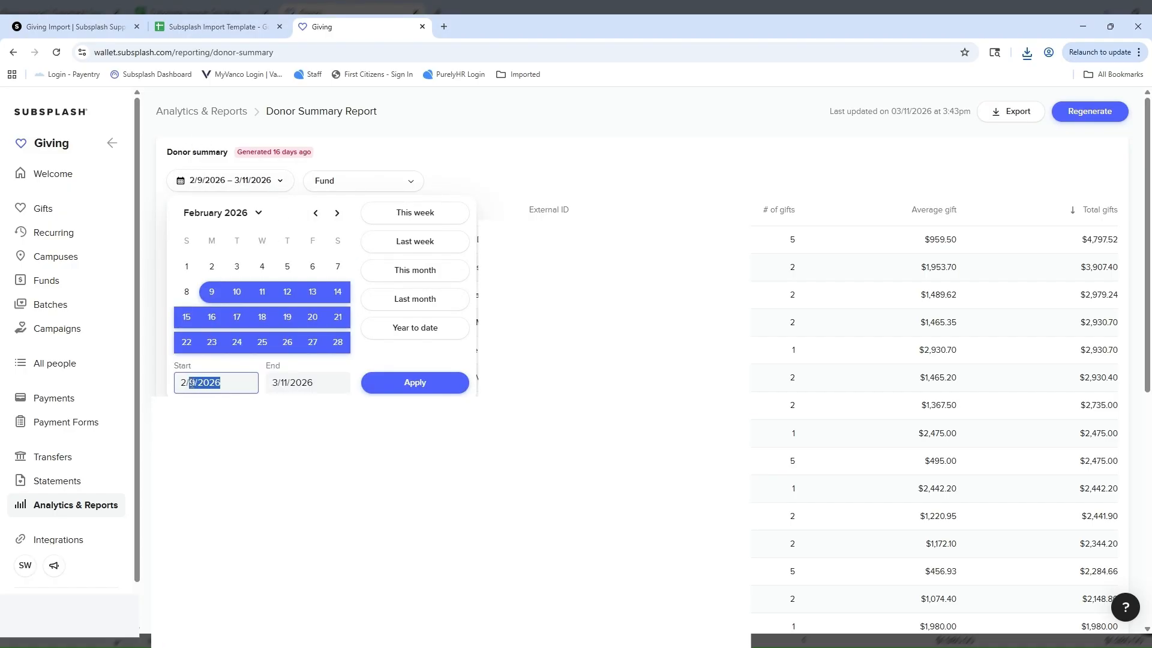
{"action": "type", "text": "12"}
{"action": "key", "text": "Tab"}
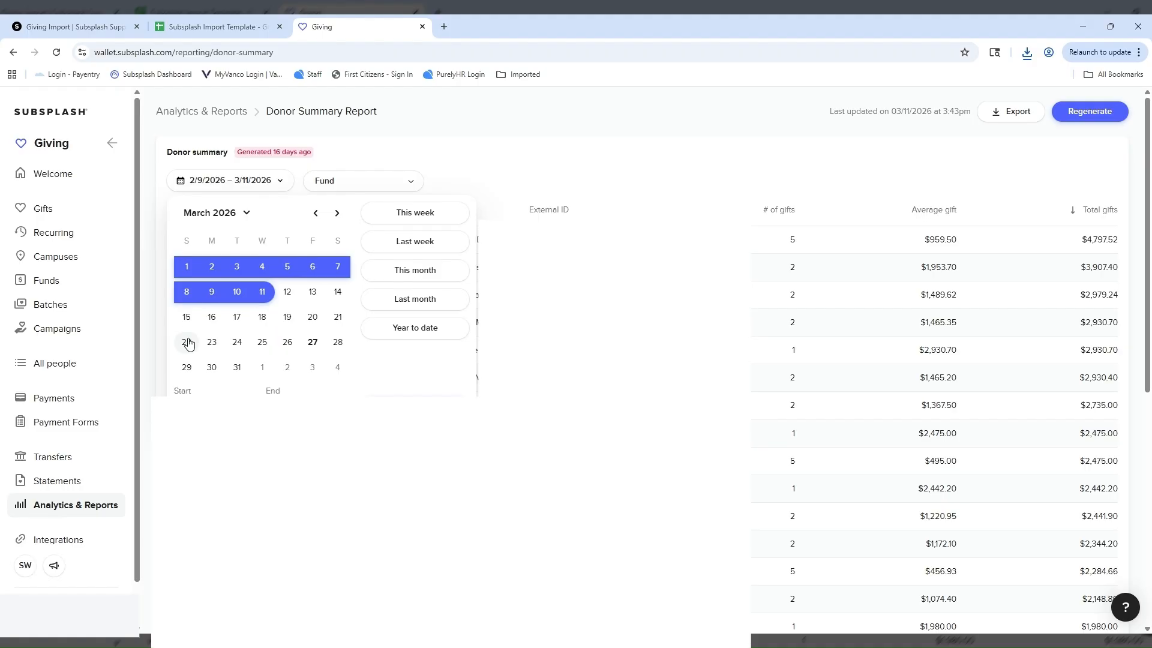
{"action": "key", "text": "Tab"}
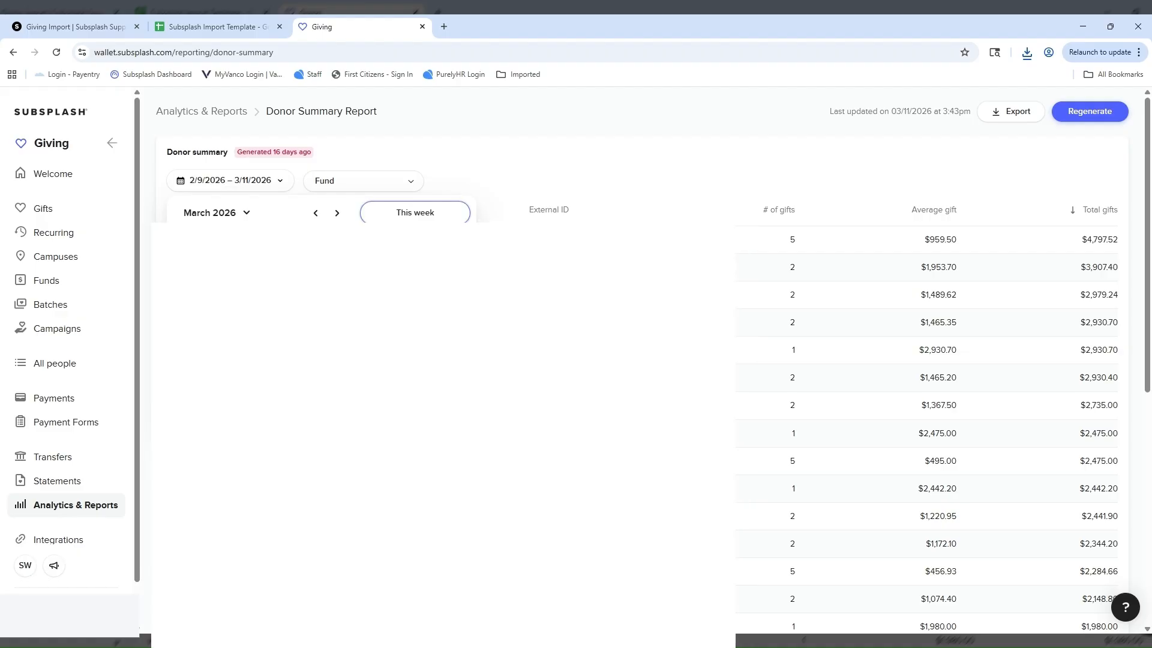
{"action": "left_click", "coordinate": [415, 407]}
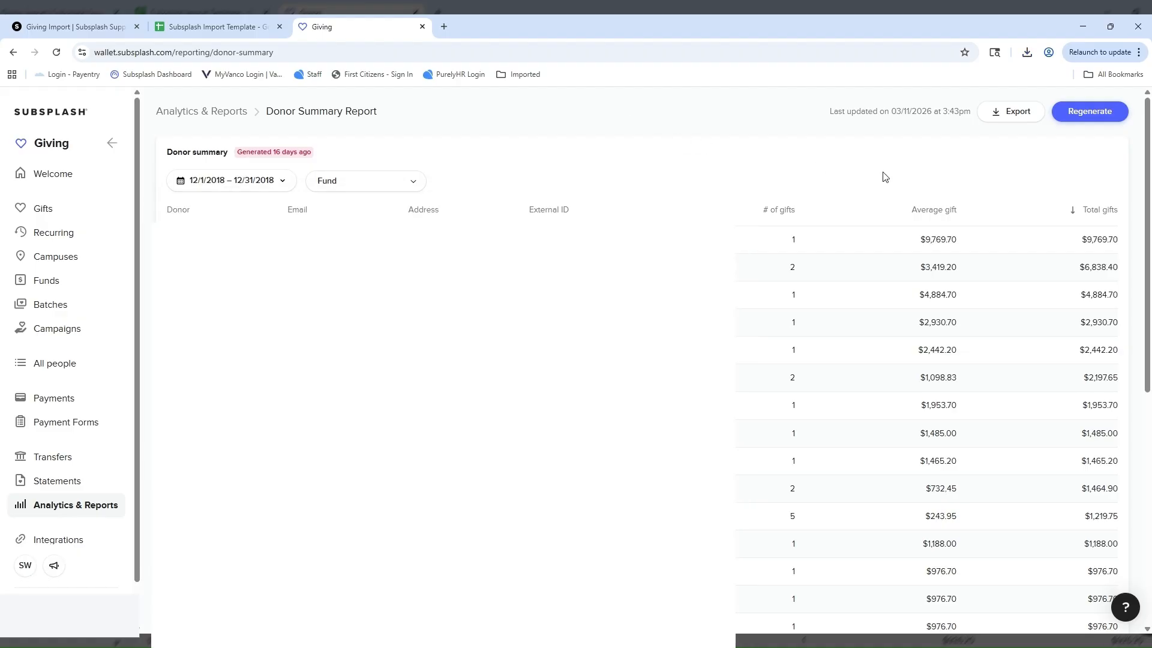
- Export the Donor Summary report and auto-fit all columns of the exported sheet in Excel
{"action": "left_click", "coordinate": [1019, 119]}
{"action": "left_click", "coordinate": [10, 170]}
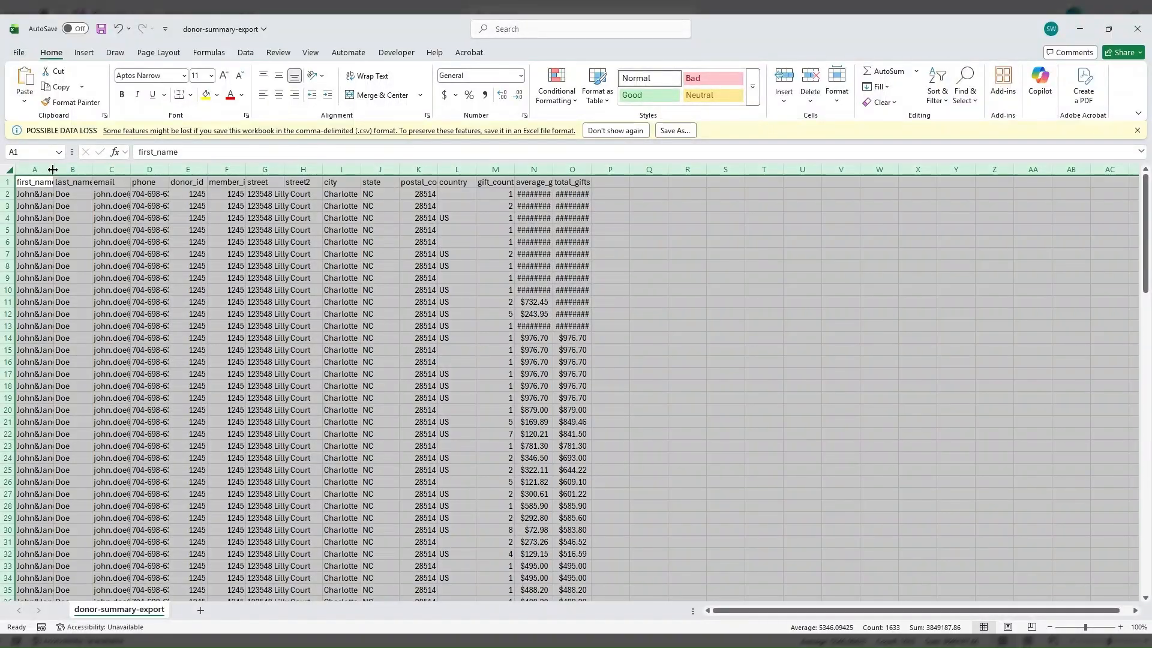
{"action": "double_click", "coordinate": [53, 167]}
{"action": "left_click", "coordinate": [522, 265]}
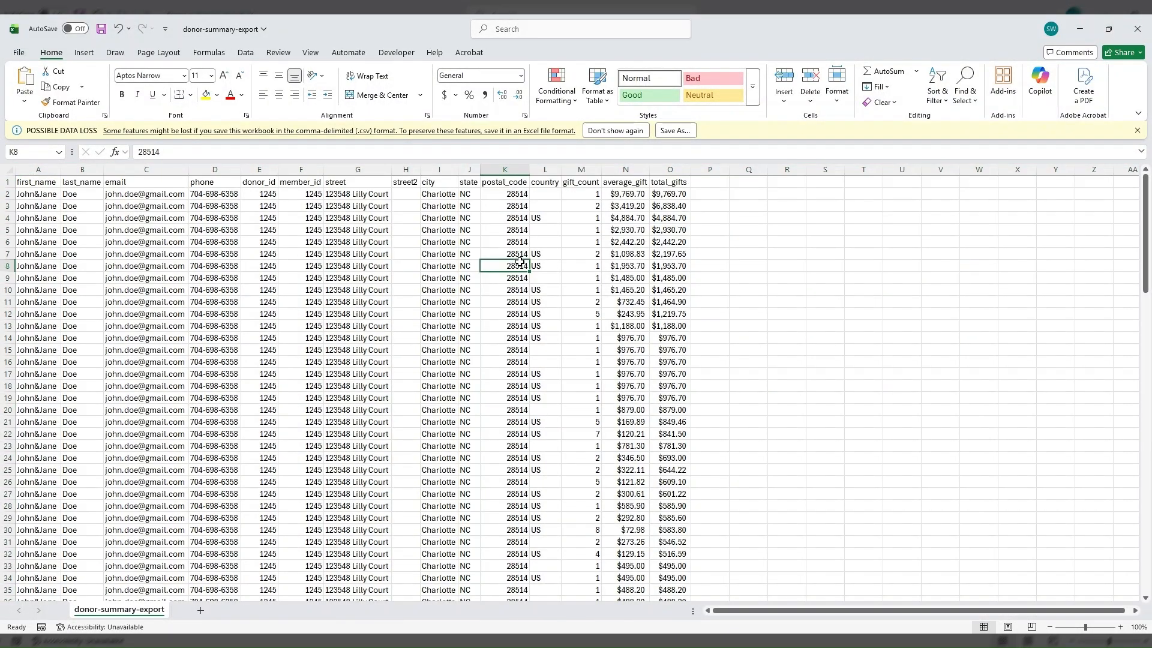
- Insert a PivotTable on a new sheet from the full donor summary data range, including its headers
{"action": "scroll", "coordinate": [567, 287], "scroll_direction": "down", "scroll_amount": 13}
{"action": "scroll", "coordinate": [567, 287], "scroll_direction": "down", "scroll_amount": 11}
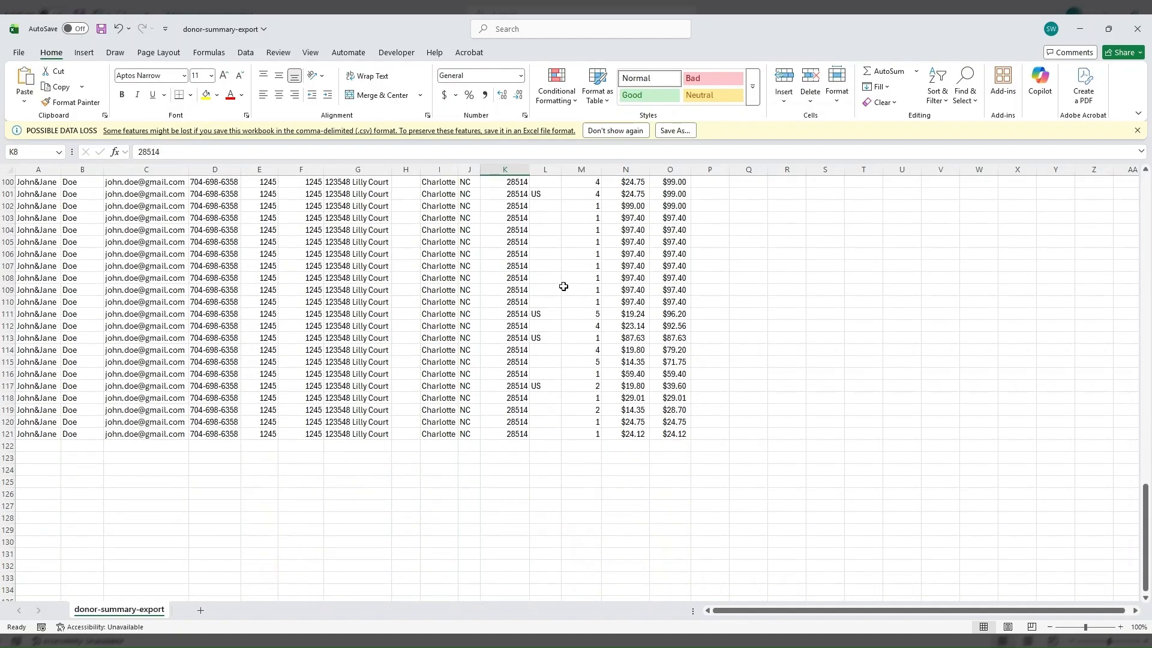
{"action": "scroll", "coordinate": [561, 298], "scroll_direction": "up", "scroll_amount": 4}
{"action": "scroll", "coordinate": [561, 299], "scroll_direction": "up", "scroll_amount": 20}
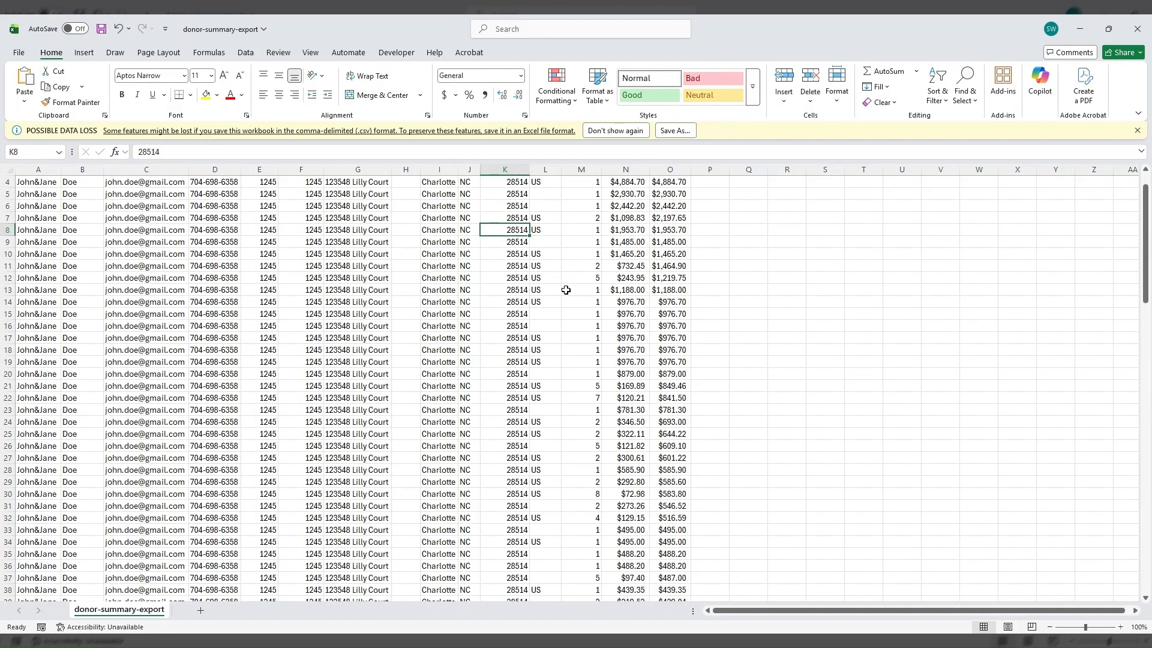
{"action": "left_click", "coordinate": [30, 183]}
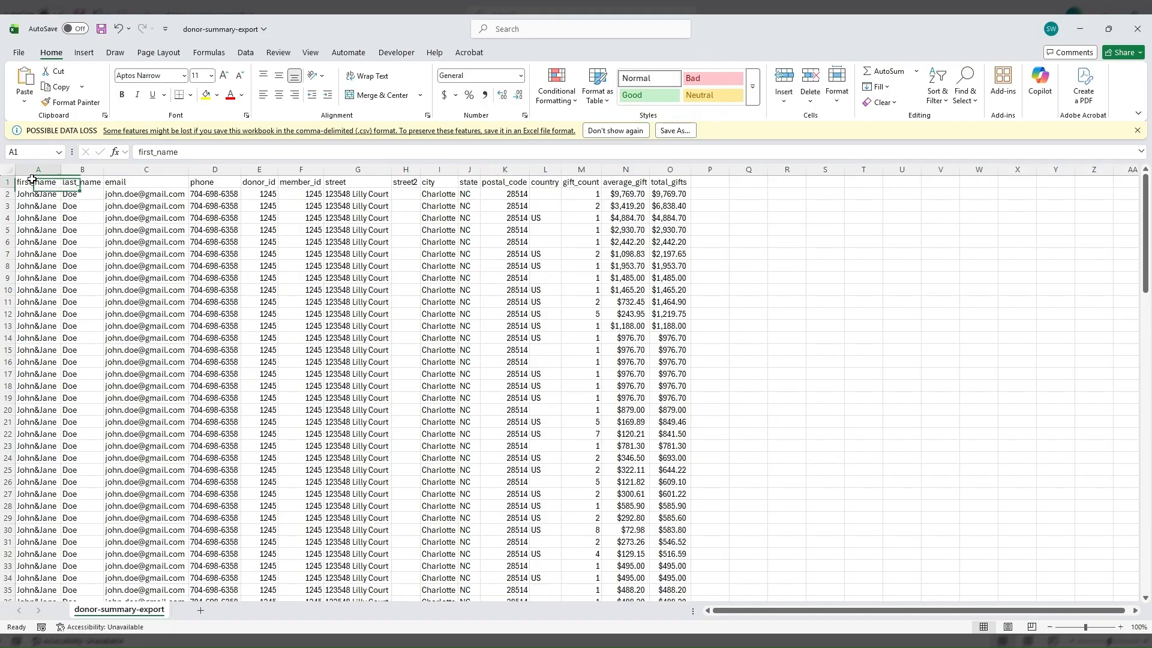
{"action": "key", "text": "ctrl+shift+Right"}
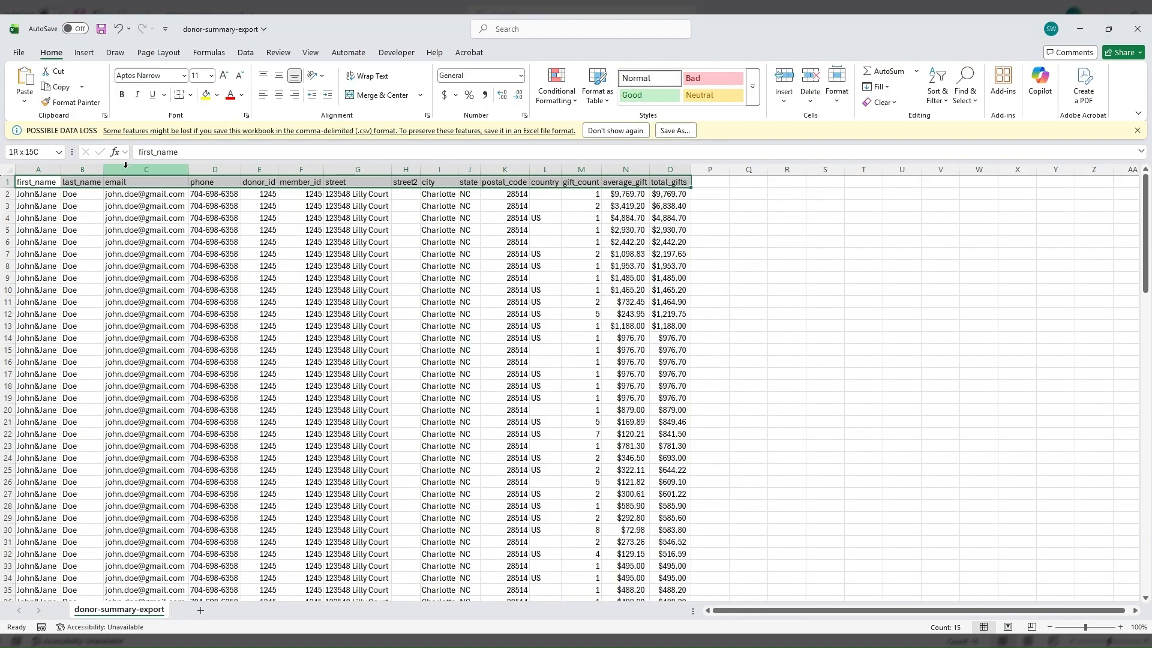
{"action": "key", "text": "ctrl+shift+Down"}
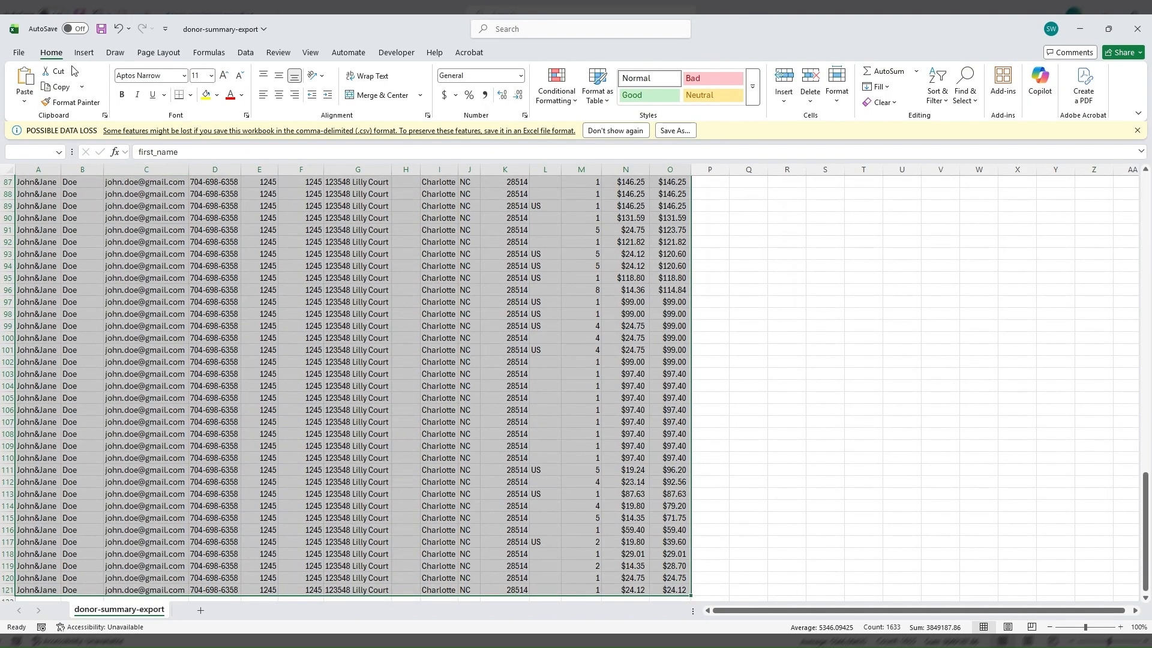
{"action": "left_click", "coordinate": [84, 52]}
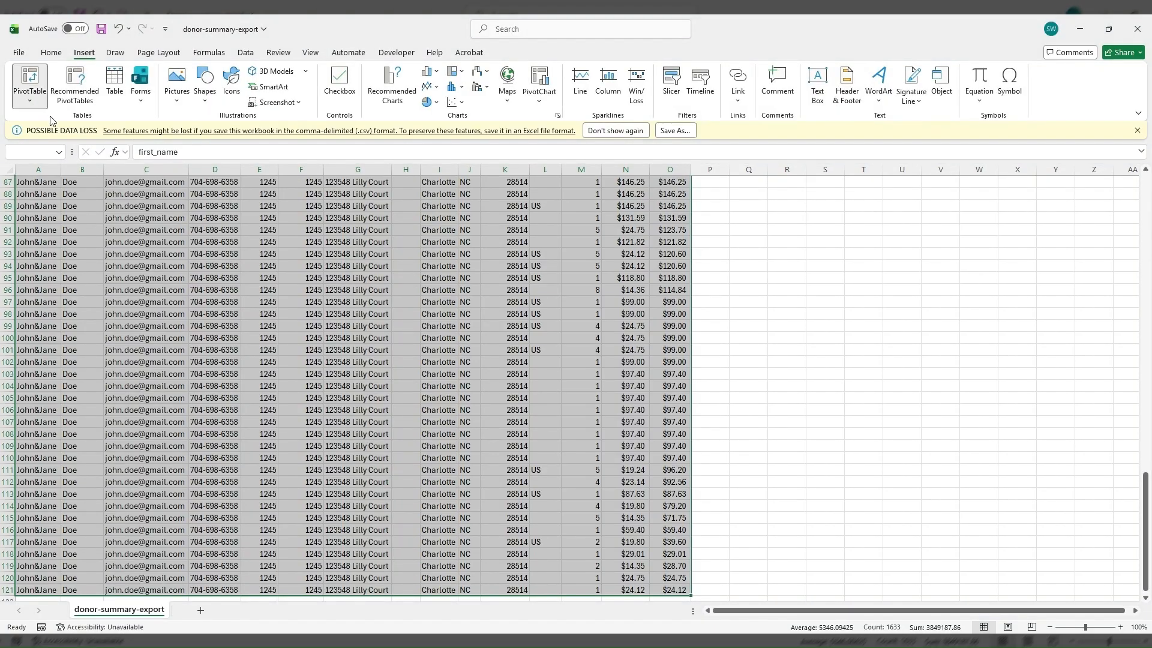
{"action": "left_click", "coordinate": [29, 84]}
{"action": "left_click", "coordinate": [544, 371]}
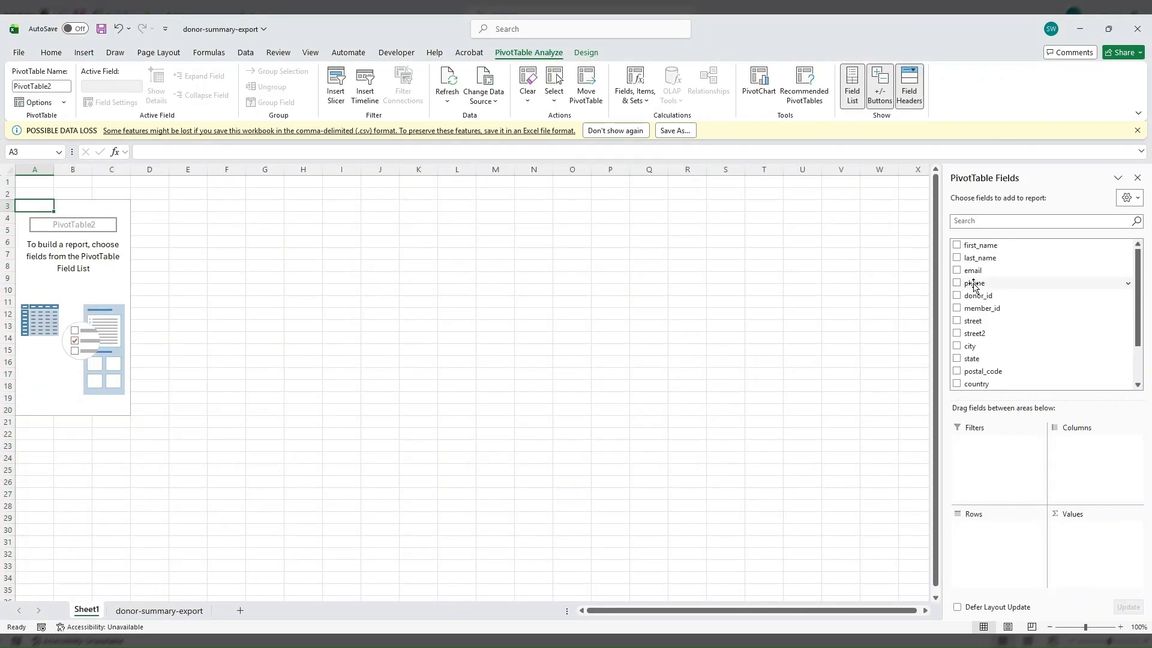
- Add gift_count, average_gift and total_gifts as summed values in the PivotTable
{"action": "scroll", "coordinate": [1041, 324], "scroll_direction": "down", "scroll_amount": 1}
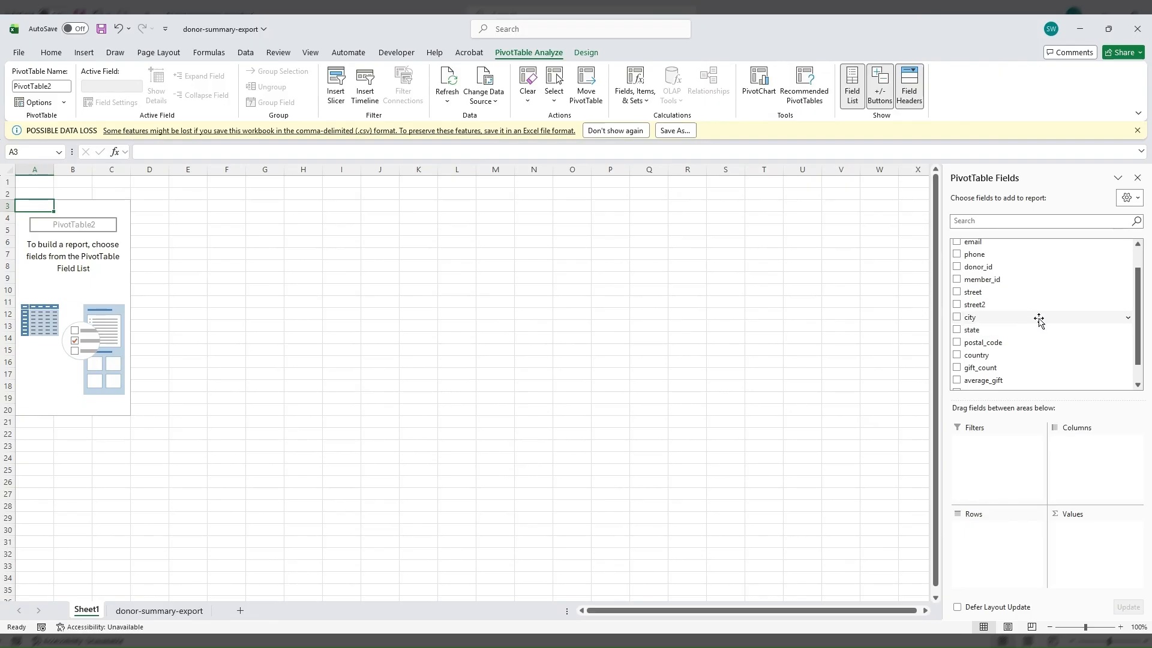
{"action": "scroll", "coordinate": [1039, 322], "scroll_direction": "down", "scroll_amount": 1}
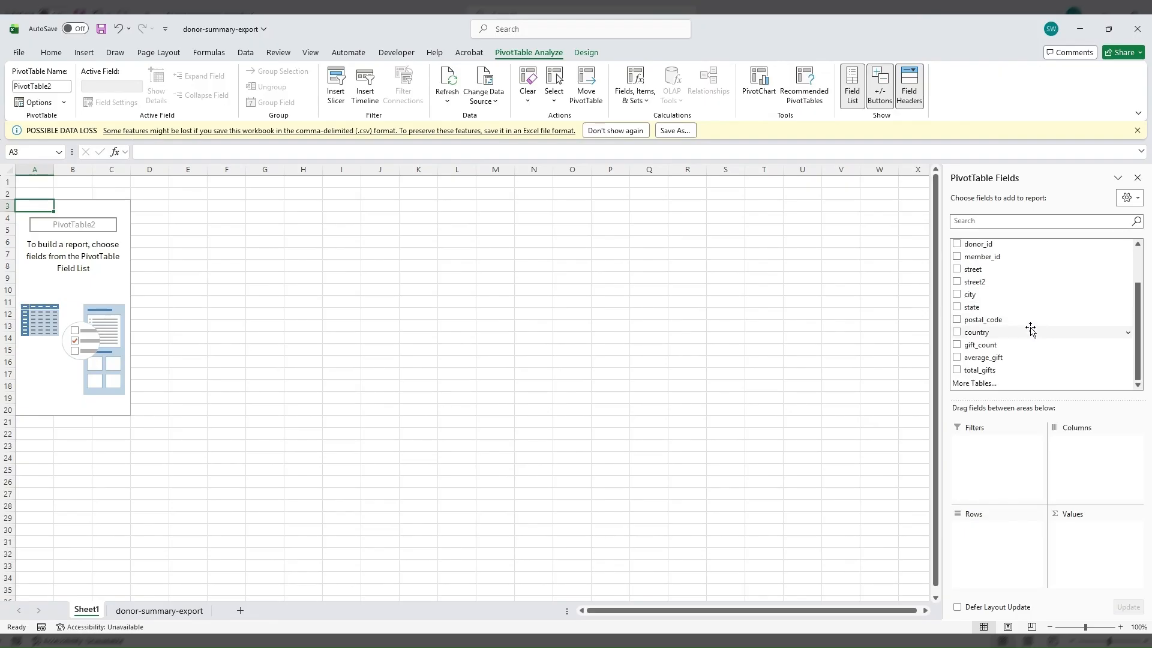
{"action": "left_click", "coordinate": [957, 345]}
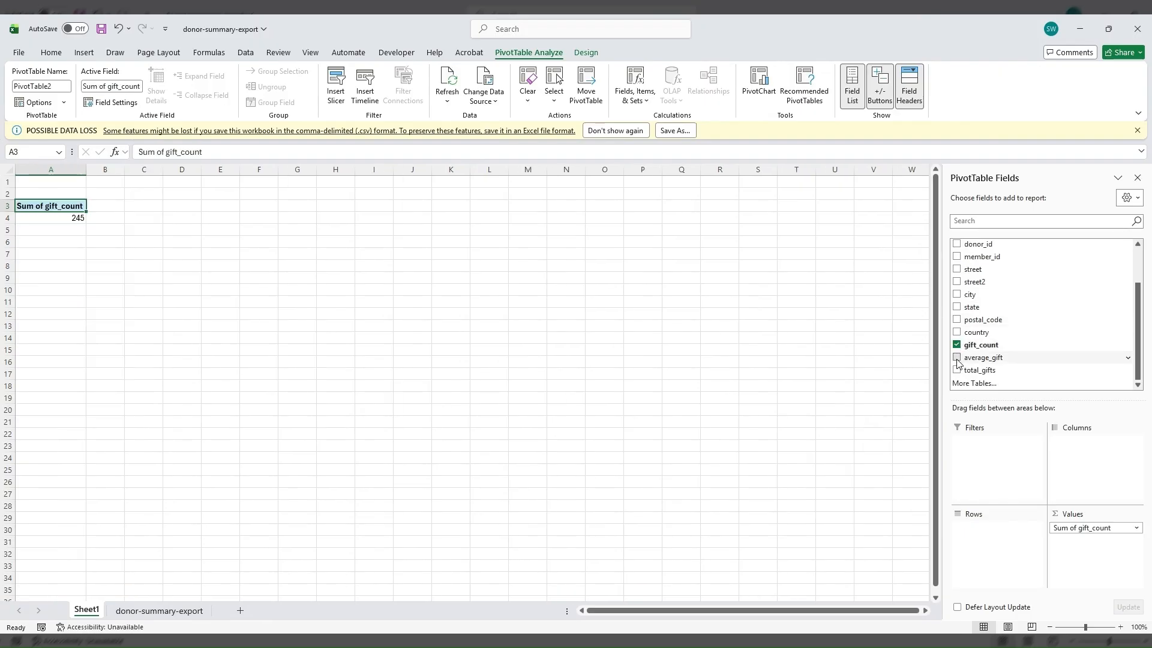
{"action": "left_click", "coordinate": [957, 358]}
{"action": "left_click", "coordinate": [957, 370]}
{"action": "left_click", "coordinate": [547, 316]}
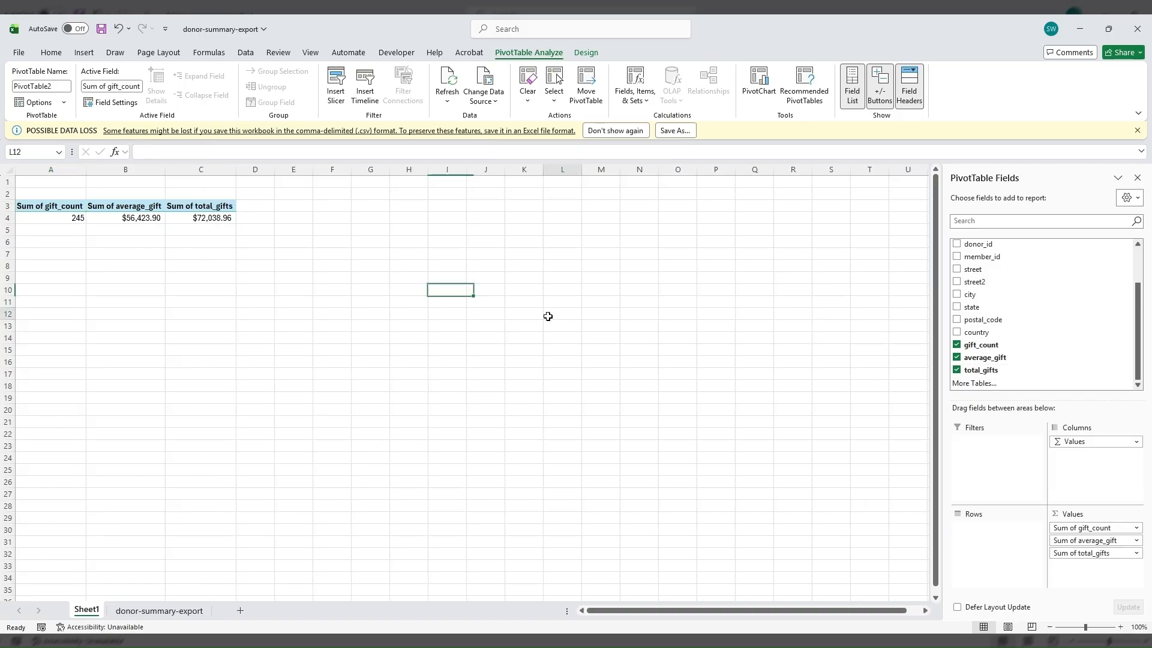
{"action": "left_click_drag", "start_coordinate": [48, 210], "coordinate": [206, 216]}
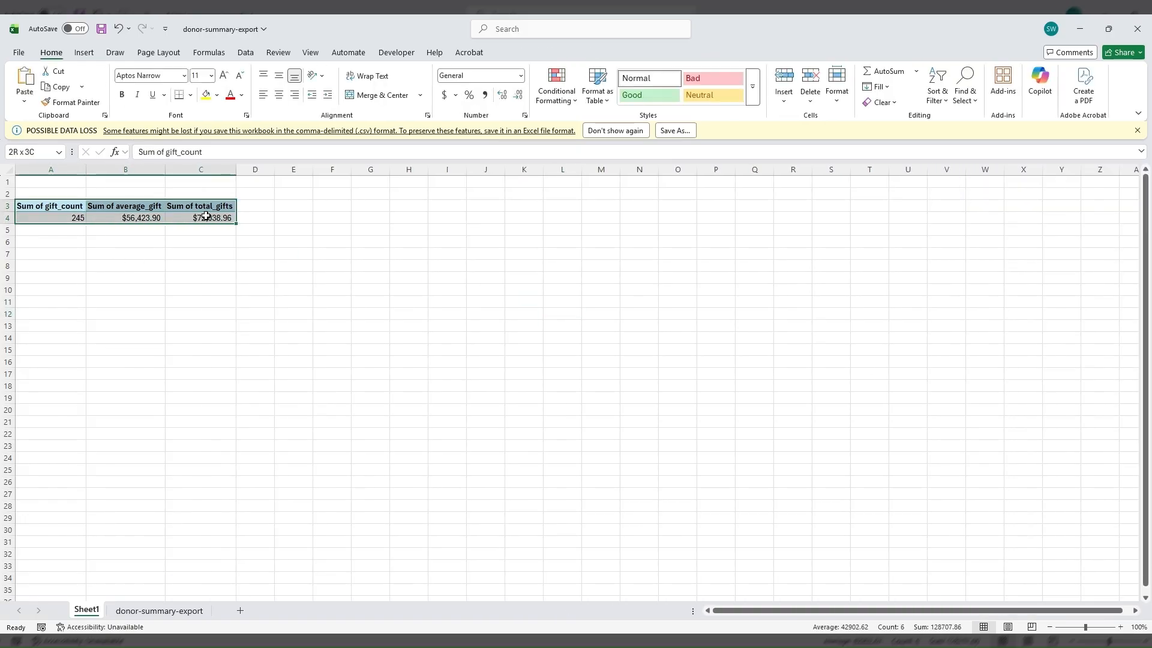
{"action": "left_click", "coordinate": [321, 230]}
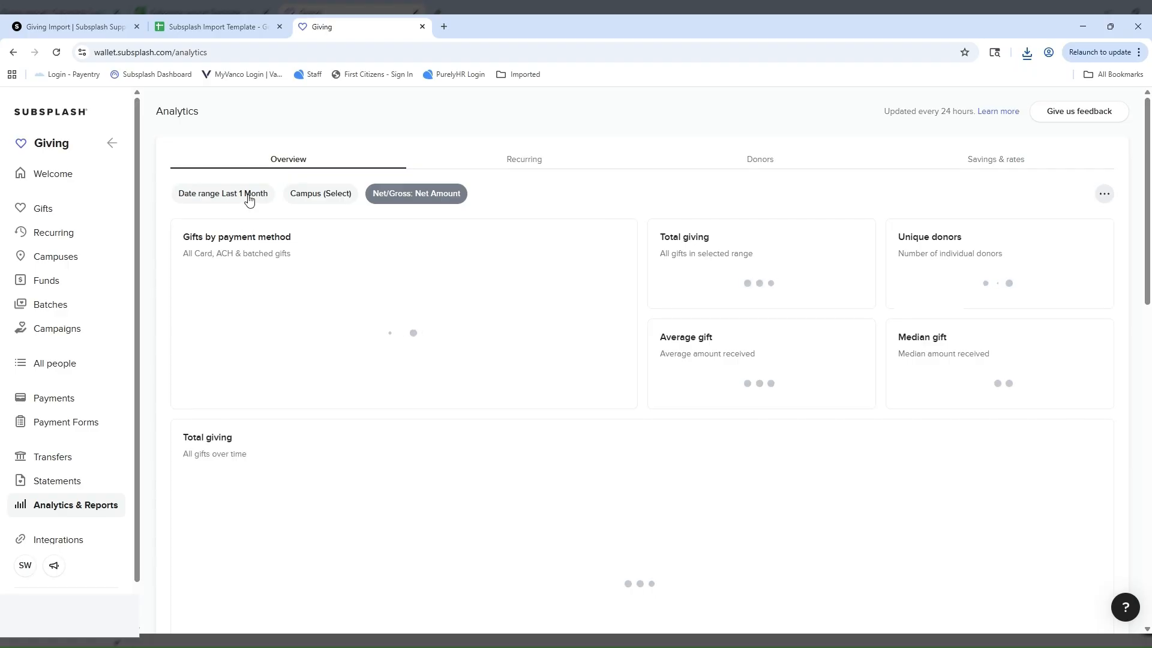
- On the Analytics overview in Subsplash Giving, switch the date range filter to Fixed, Between, with start date 12/01/2018
{"action": "left_click", "coordinate": [249, 196]}
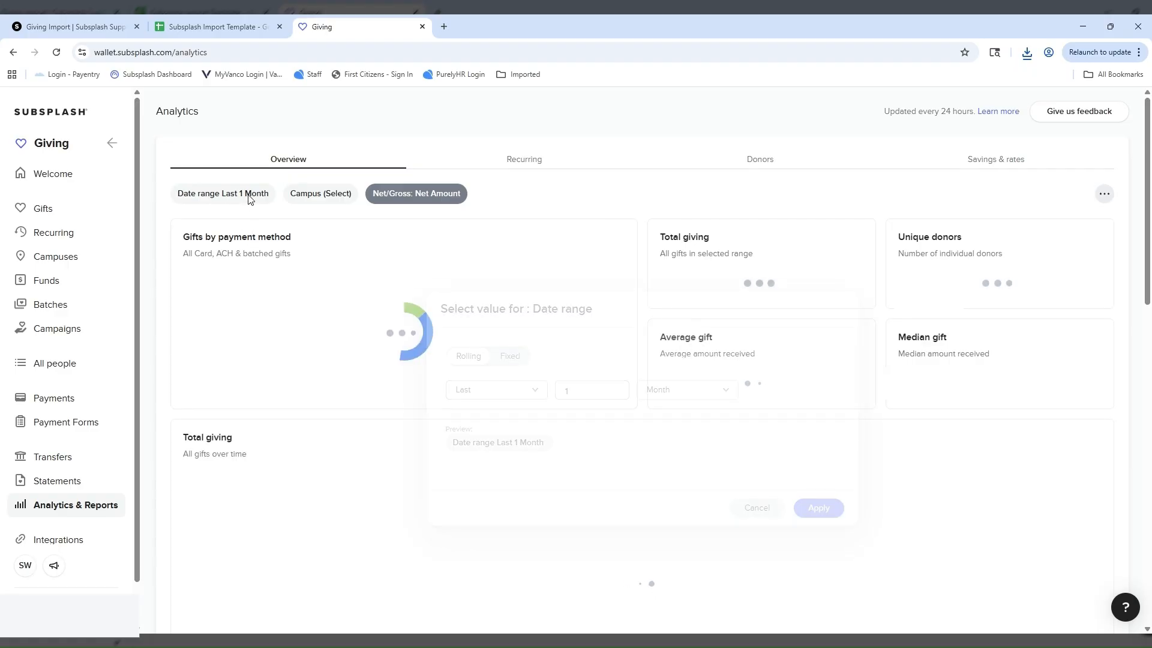
{"action": "left_click", "coordinate": [512, 394]}
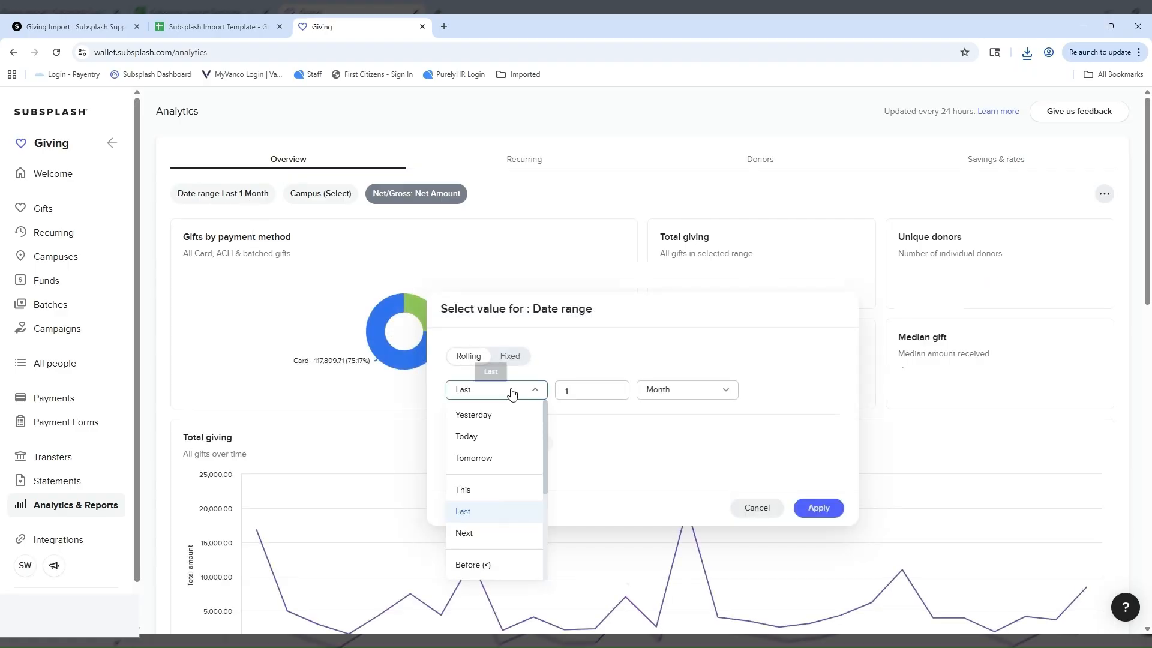
{"action": "left_click", "coordinate": [512, 391]}
{"action": "left_click", "coordinate": [508, 356]}
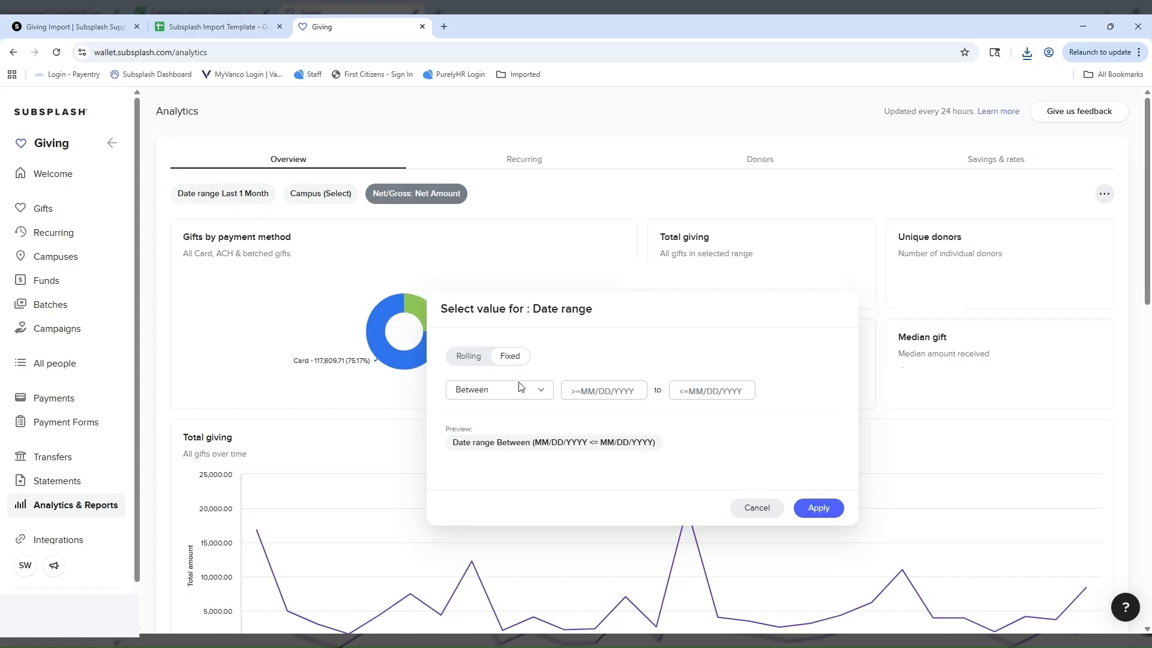
{"action": "left_click", "coordinate": [630, 387]}
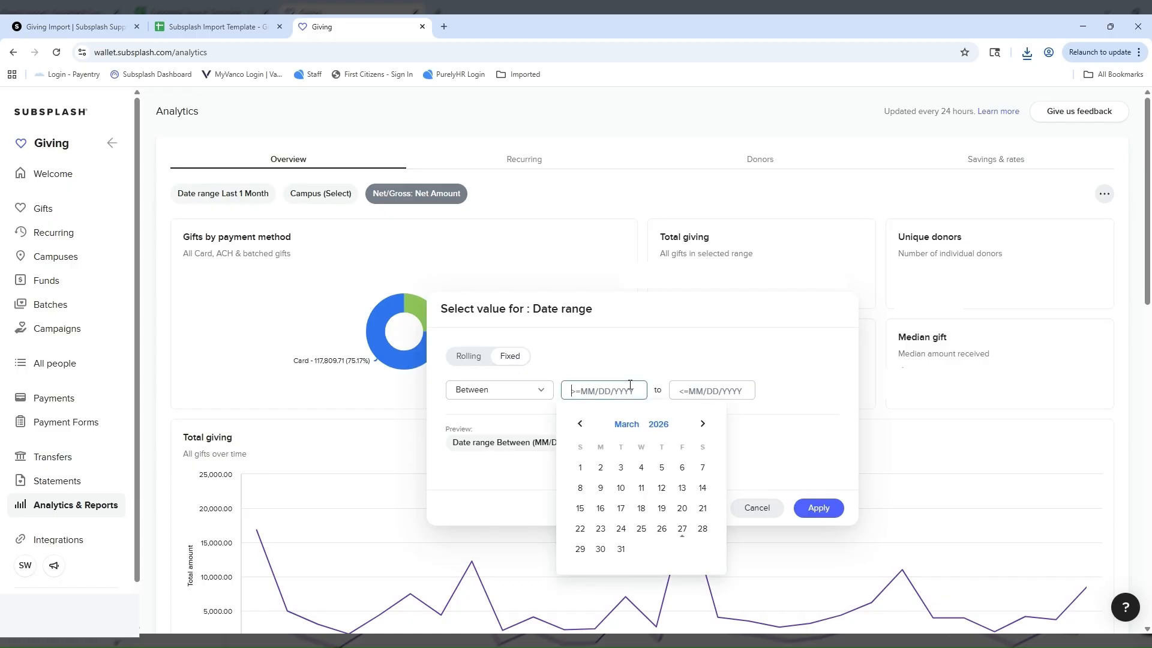
{"action": "type", "text": "12/01/20"}
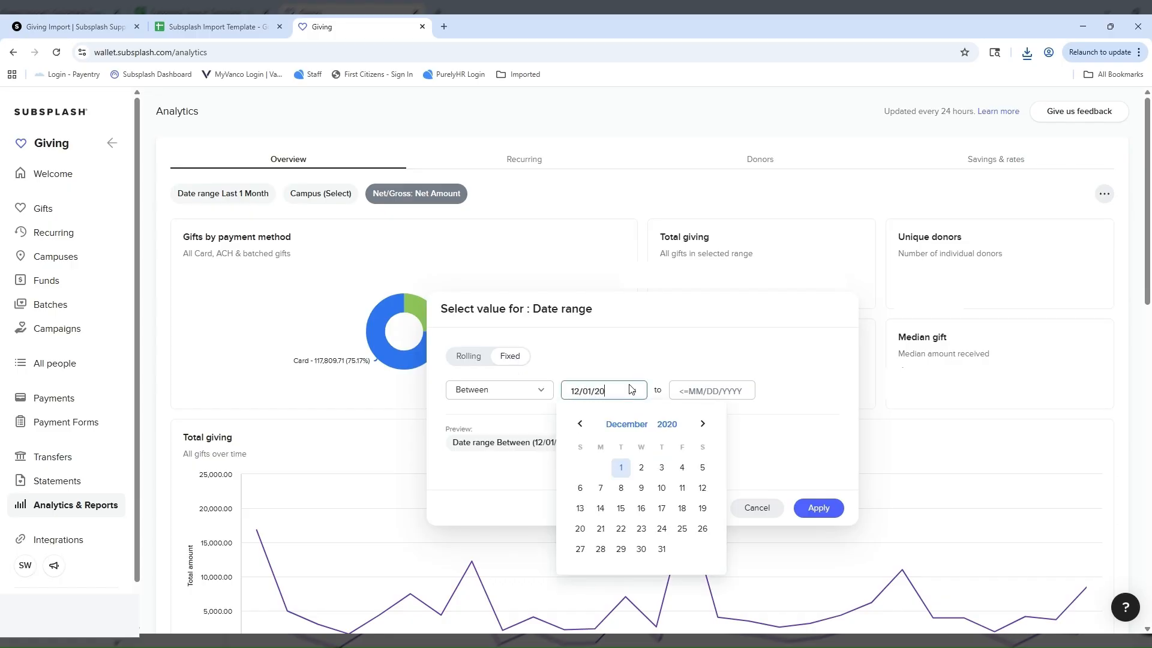
{"action": "type", "text": "18"}
{"action": "key", "text": "Tab"}
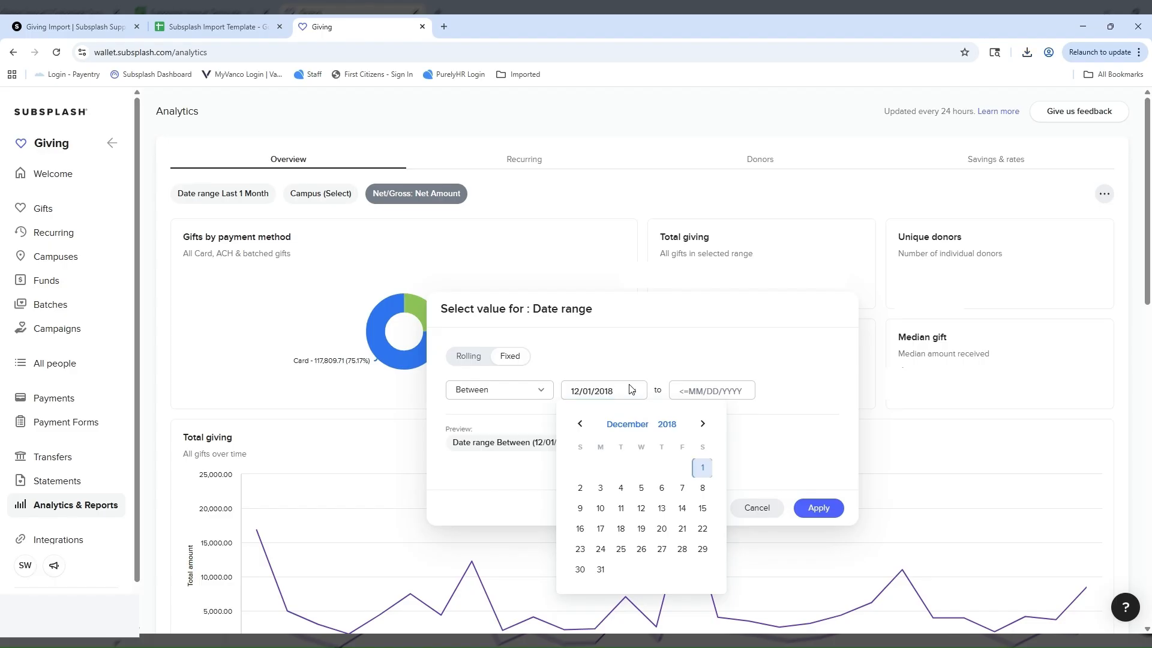
- Set the date range filter's end date to 12/31/2018 and apply the filter
{"action": "left_click", "coordinate": [699, 391]}
{"action": "type", "text": "12/321"}
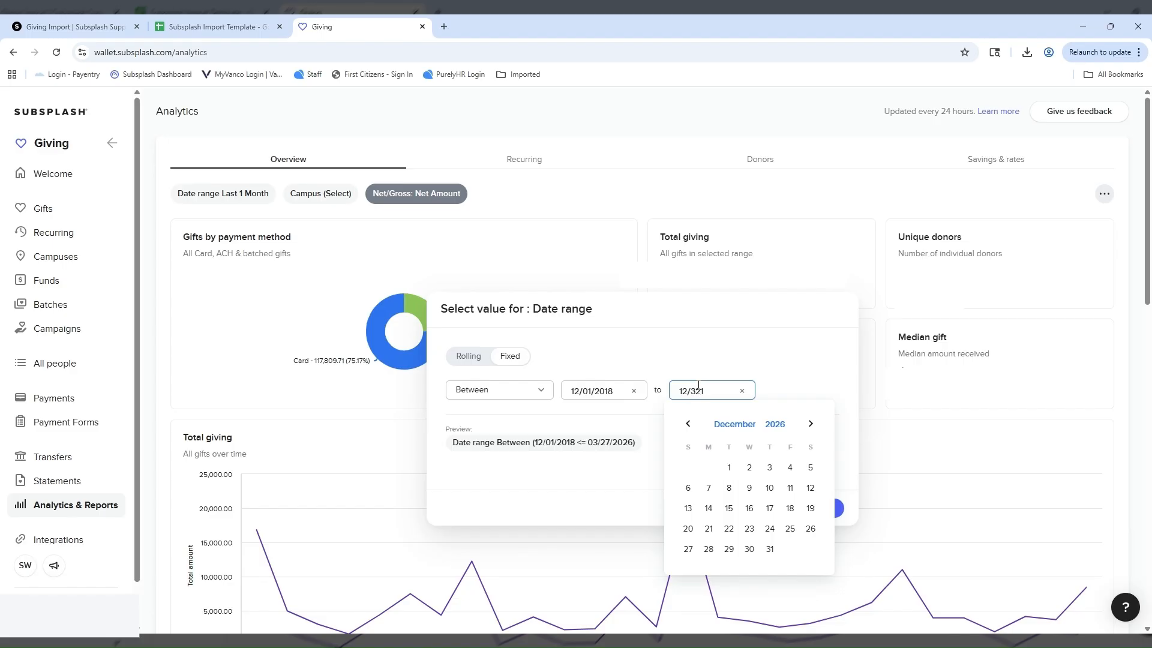
{"action": "key", "text": "BackSpace"}
{"action": "type", "text": "1/2018"}
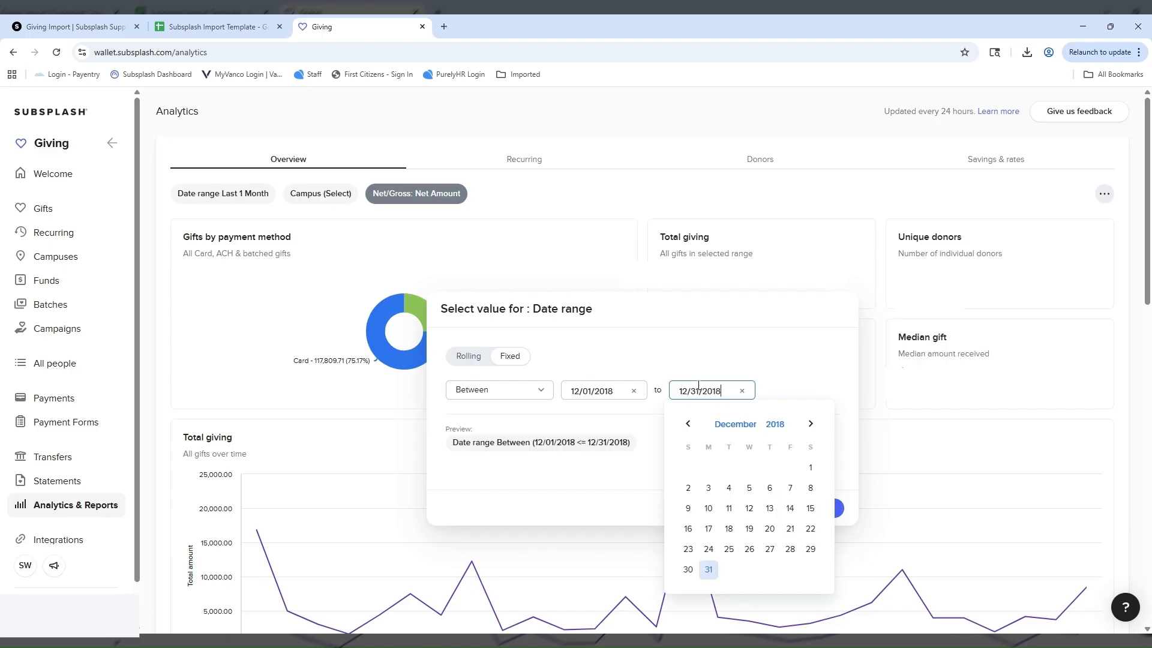
{"action": "left_click", "coordinate": [709, 570]}
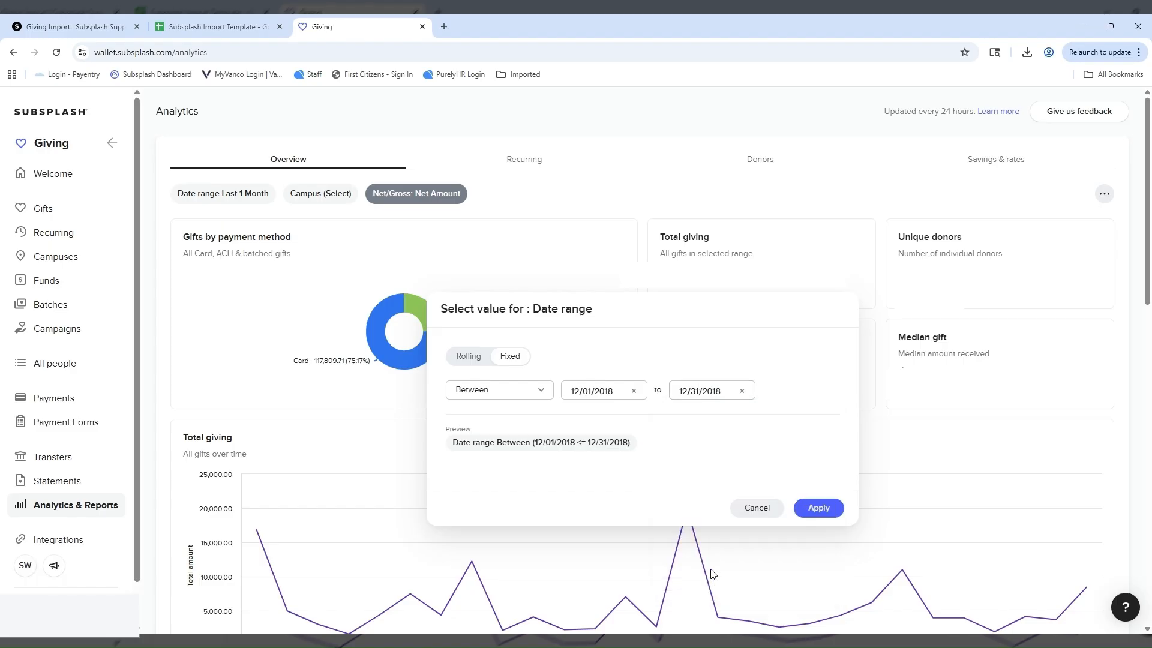
{"action": "left_click", "coordinate": [833, 508]}
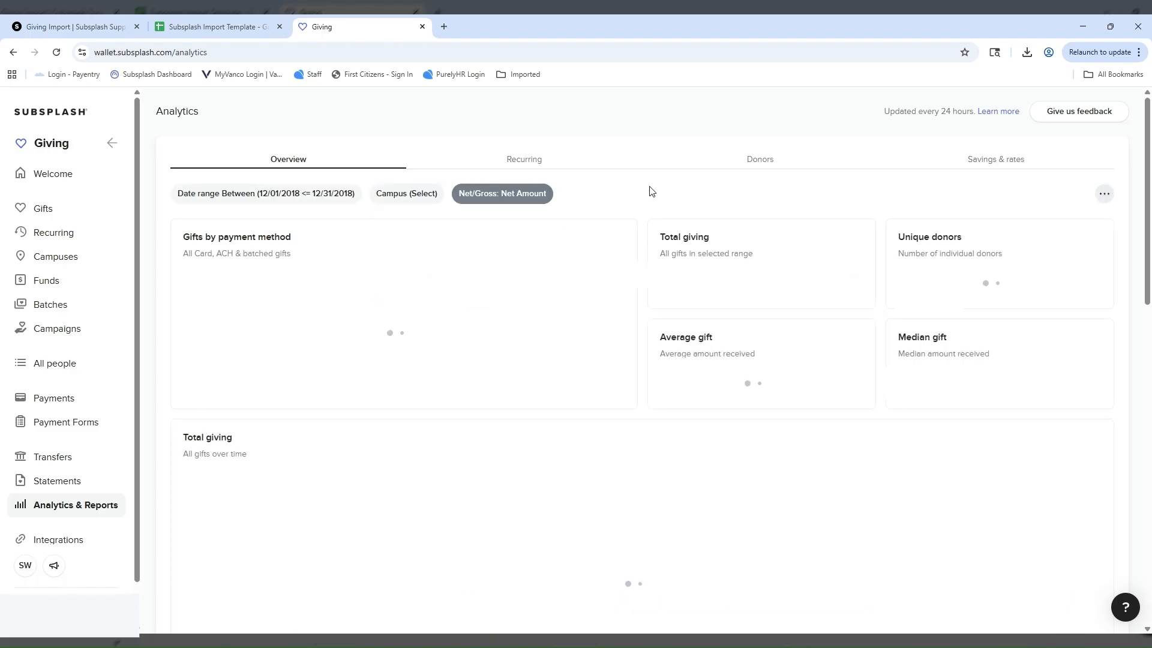
- Check the options of the Campus and Net/Gross filters, and look at the Total giving chart
{"action": "left_click", "coordinate": [405, 193]}
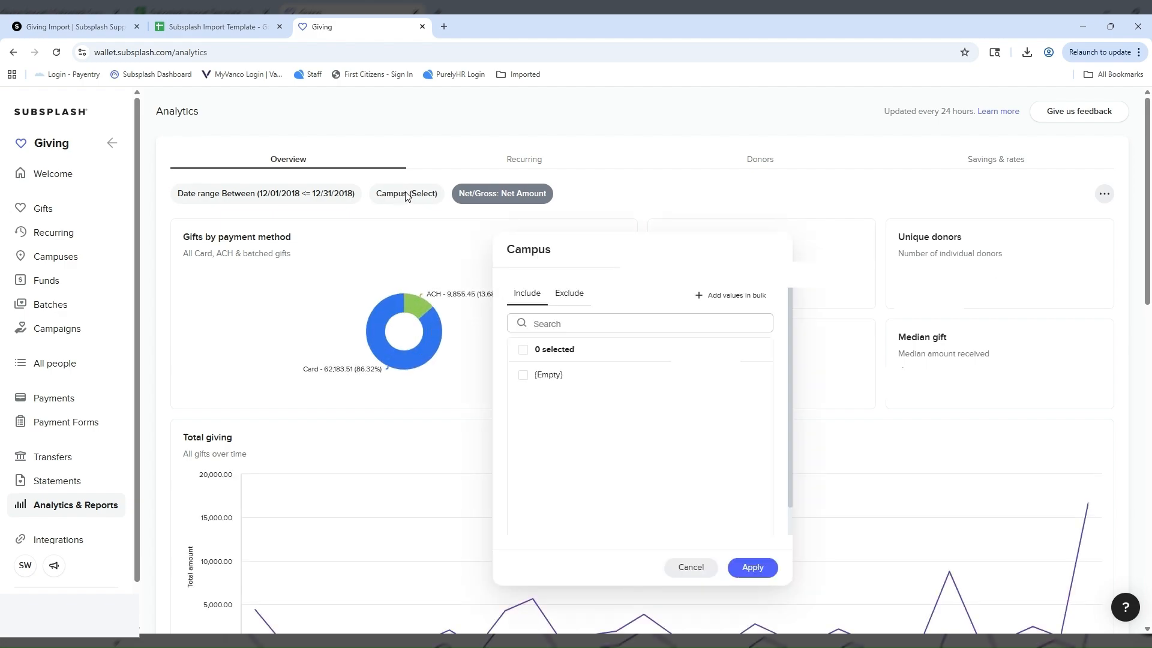
{"action": "left_click", "coordinate": [692, 567]}
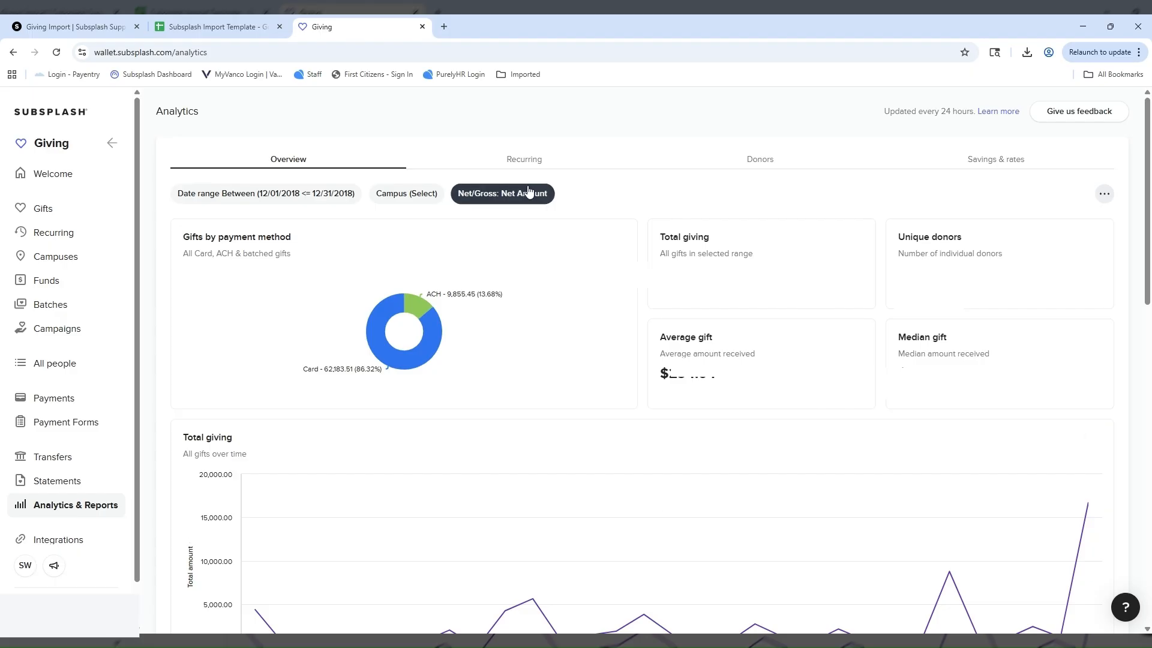
{"action": "left_click", "coordinate": [527, 194]}
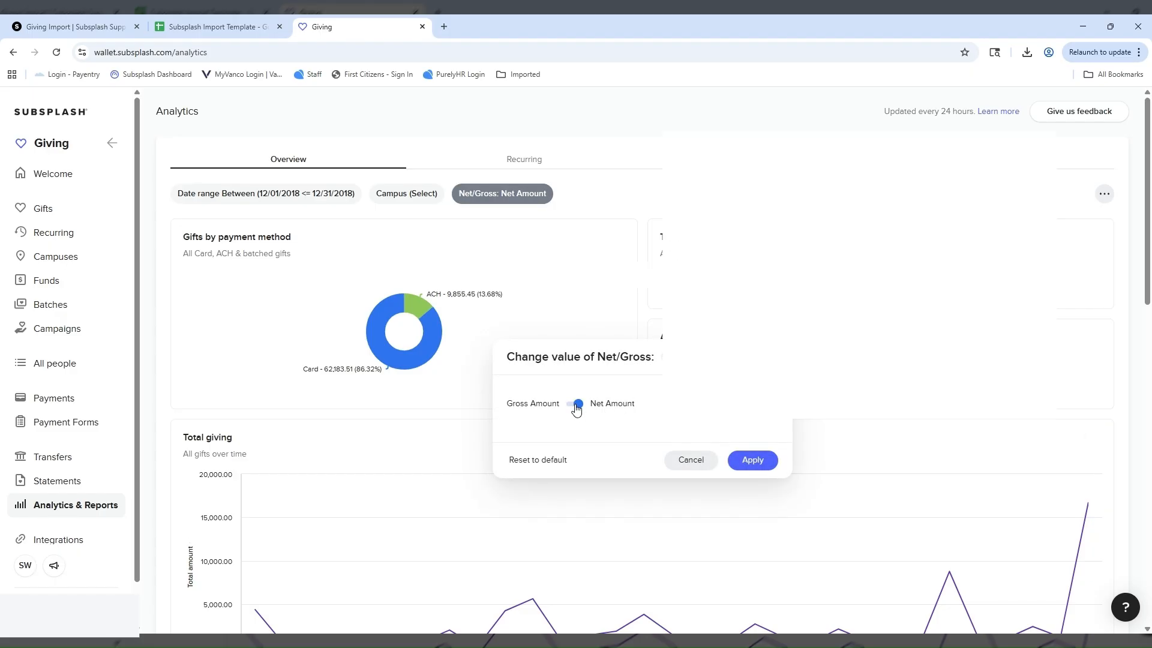
{"action": "left_click", "coordinate": [753, 460]}
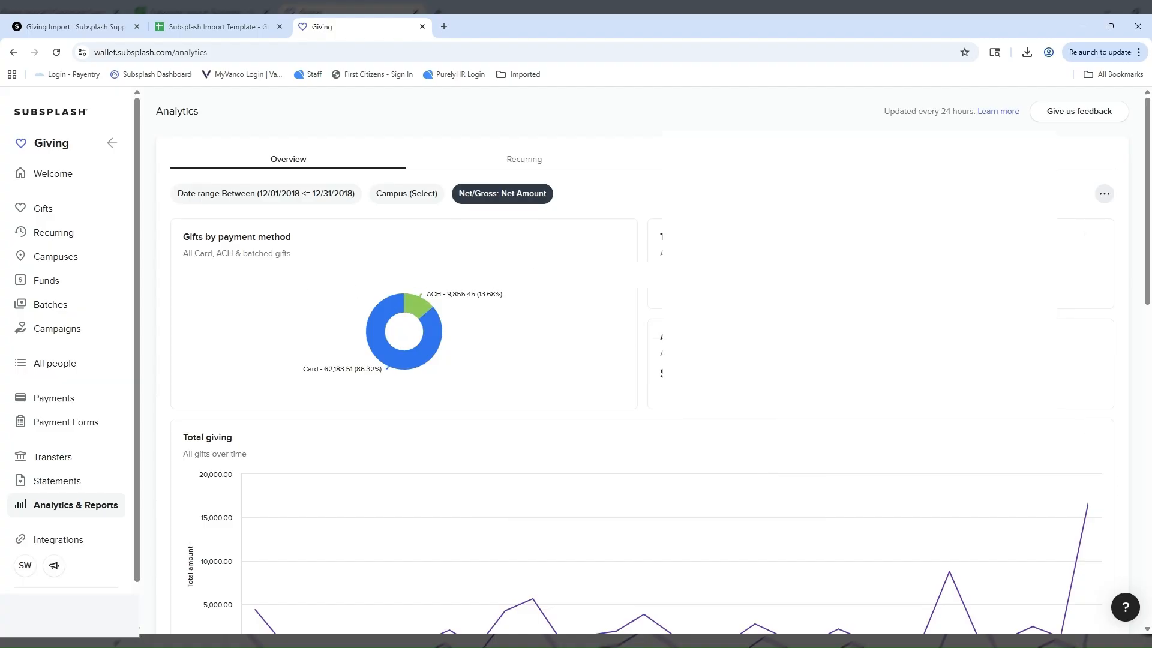
{"action": "scroll", "coordinate": [1094, 336], "scroll_direction": "down", "scroll_amount": 3}
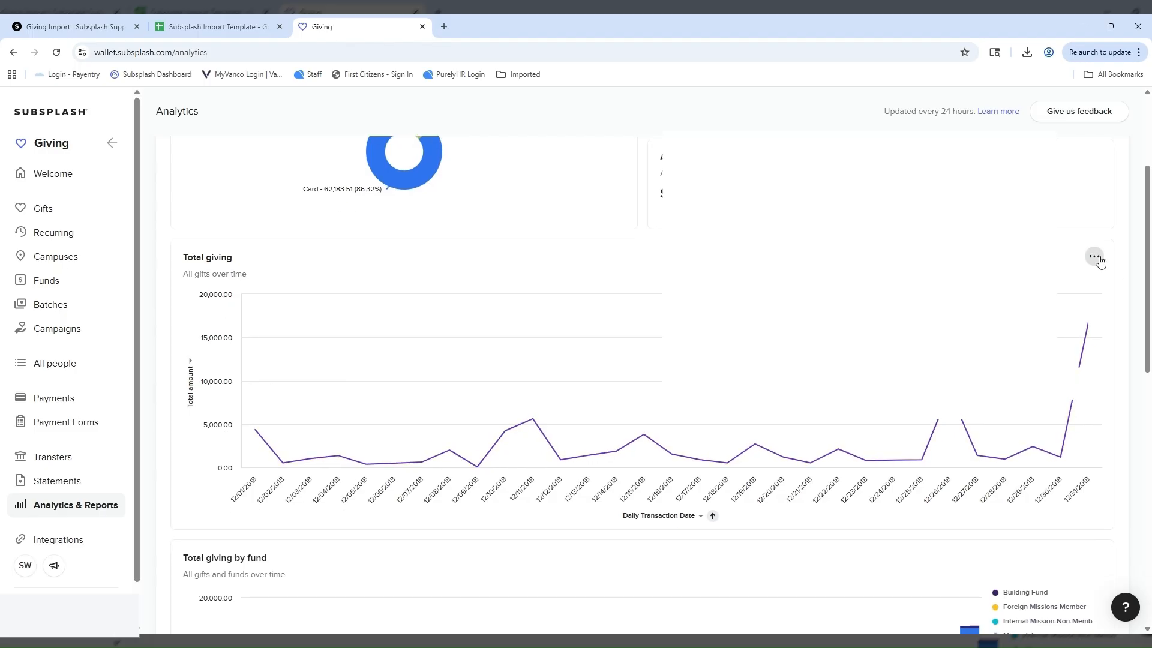
- Download the Total giving chart as an XLSX file
{"action": "left_click", "coordinate": [1096, 260]}
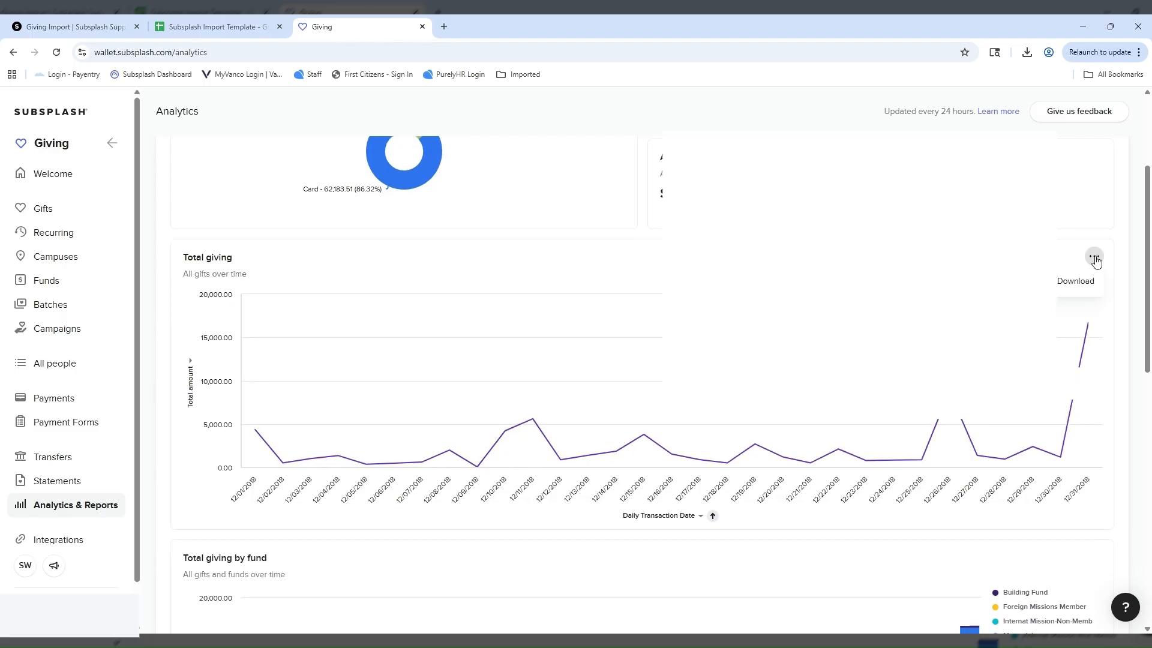
{"action": "left_click", "coordinate": [1077, 287]}
{"action": "left_click", "coordinate": [527, 313]}
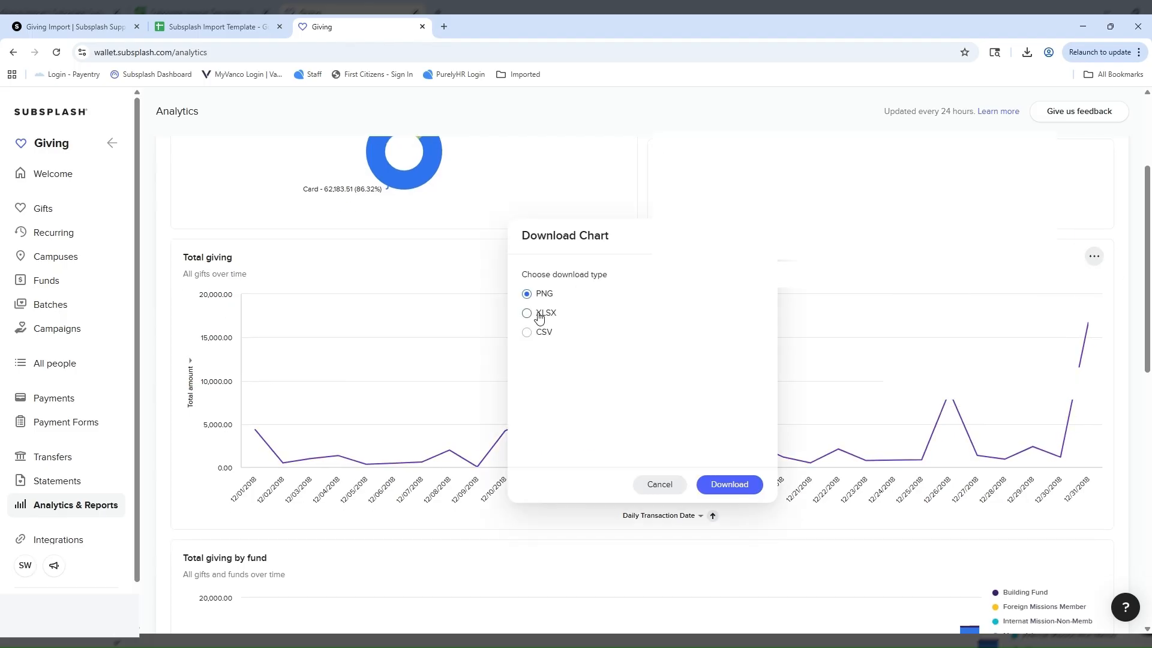
{"action": "left_click", "coordinate": [729, 484]}
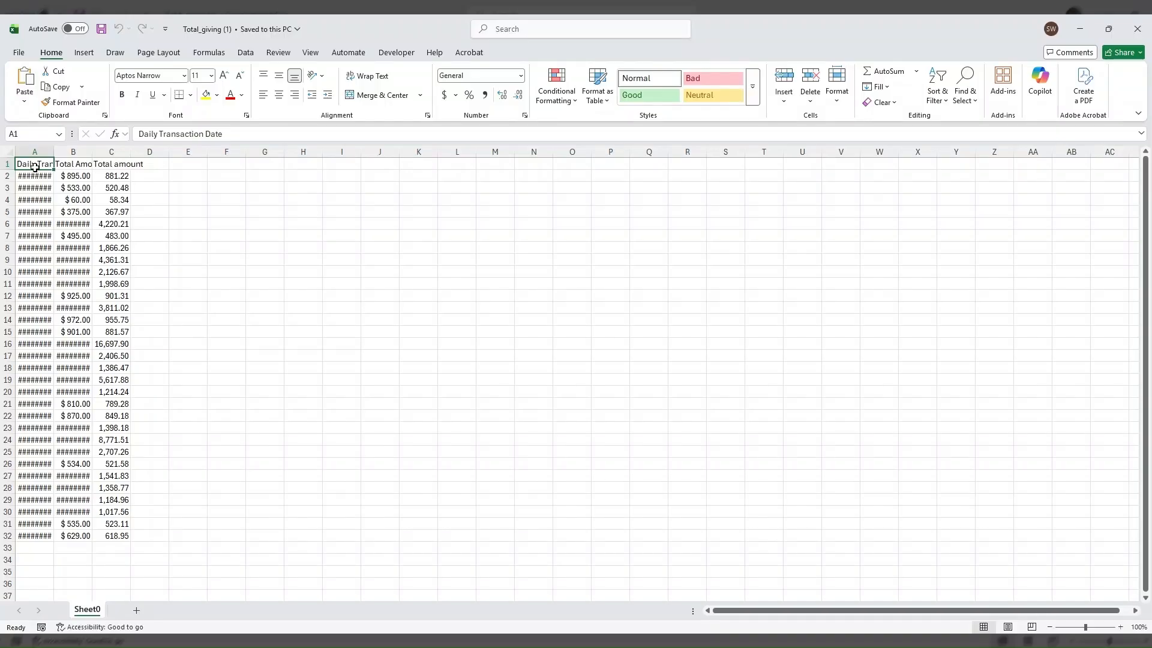
- In the Total_giving workbook in Excel, autofit the widths of all columns on Sheet0
{"action": "left_click", "coordinate": [9, 152]}
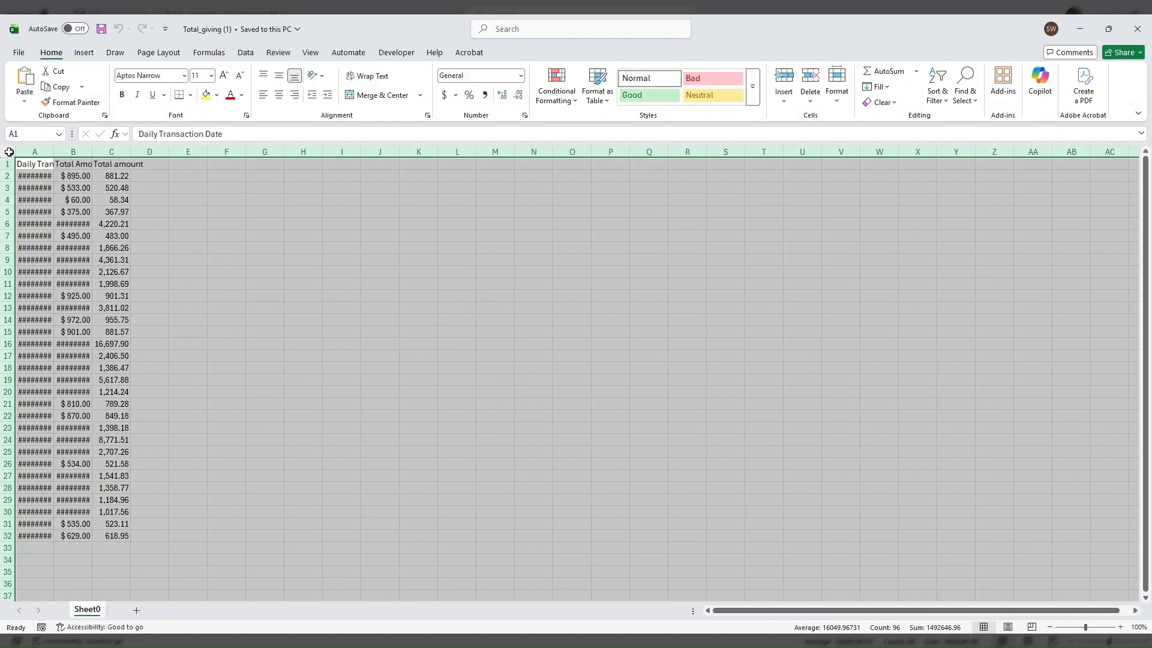
{"action": "double_click", "coordinate": [56, 155]}
{"action": "left_click", "coordinate": [52, 165]}
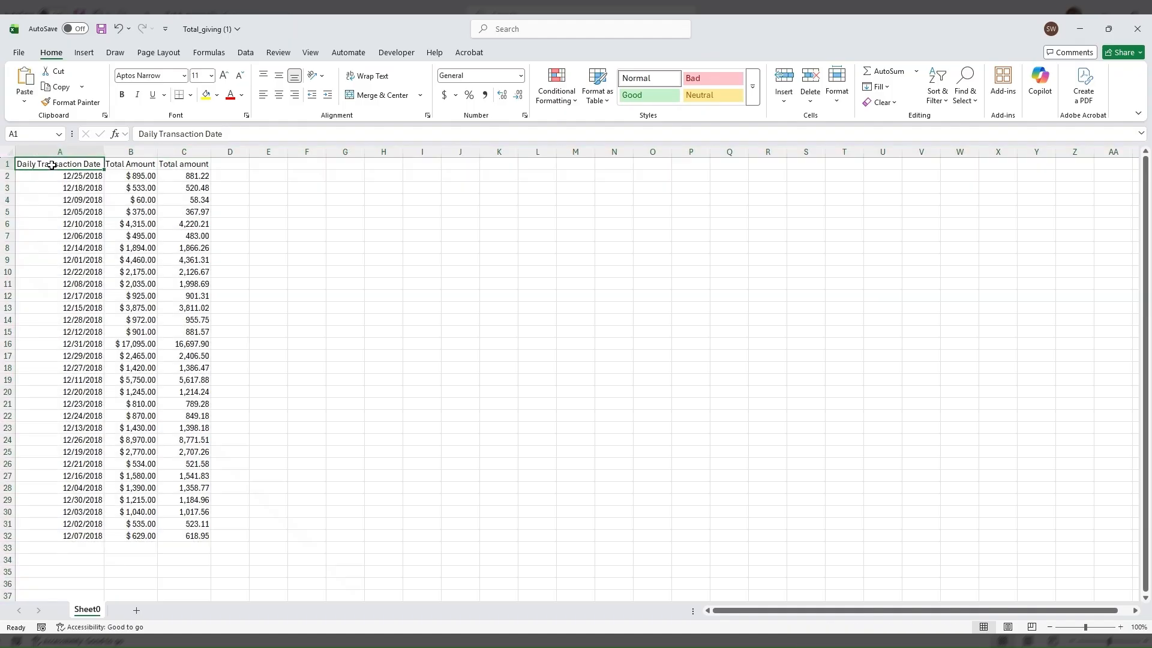
- Insert a PivotTable on a new sheet from the full data range A1:C32 and add Total Amount as a summed value
{"action": "key", "text": "ctrl+shift+Right"}
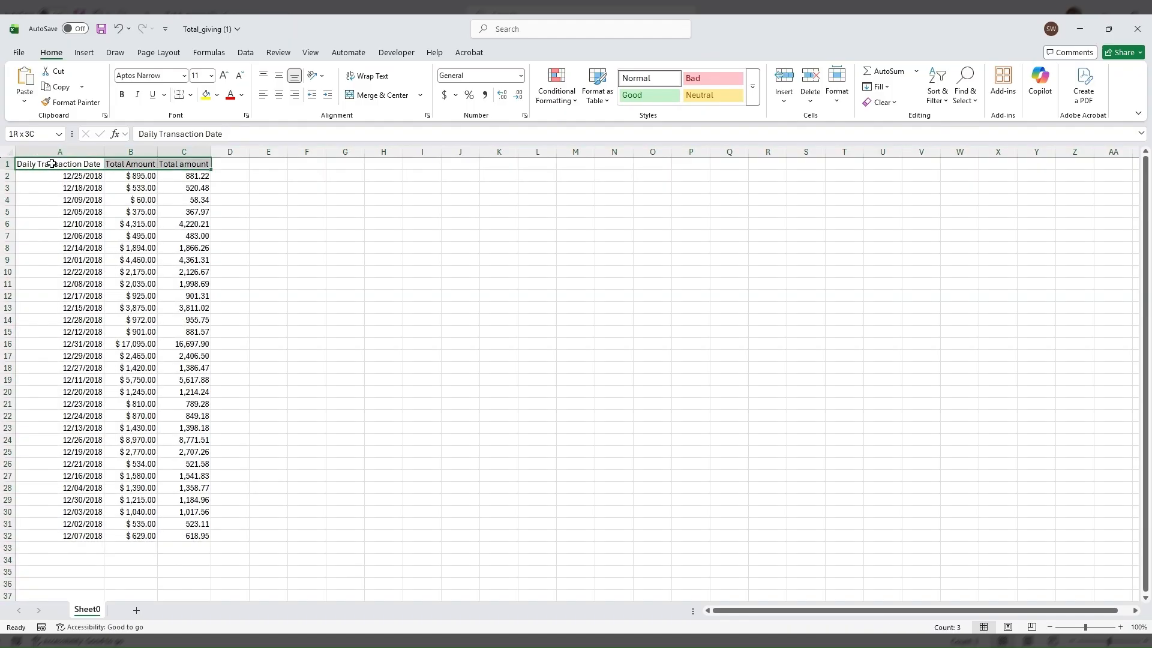
{"action": "key", "text": "ctrl+shift+Down"}
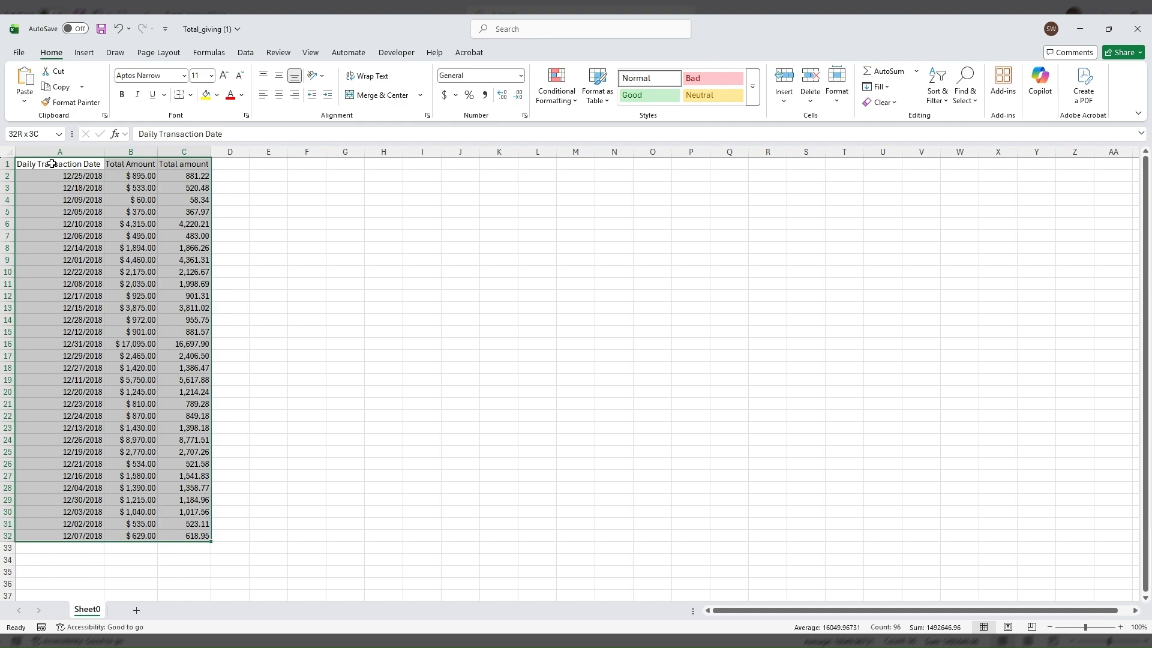
{"action": "left_click", "coordinate": [84, 53]}
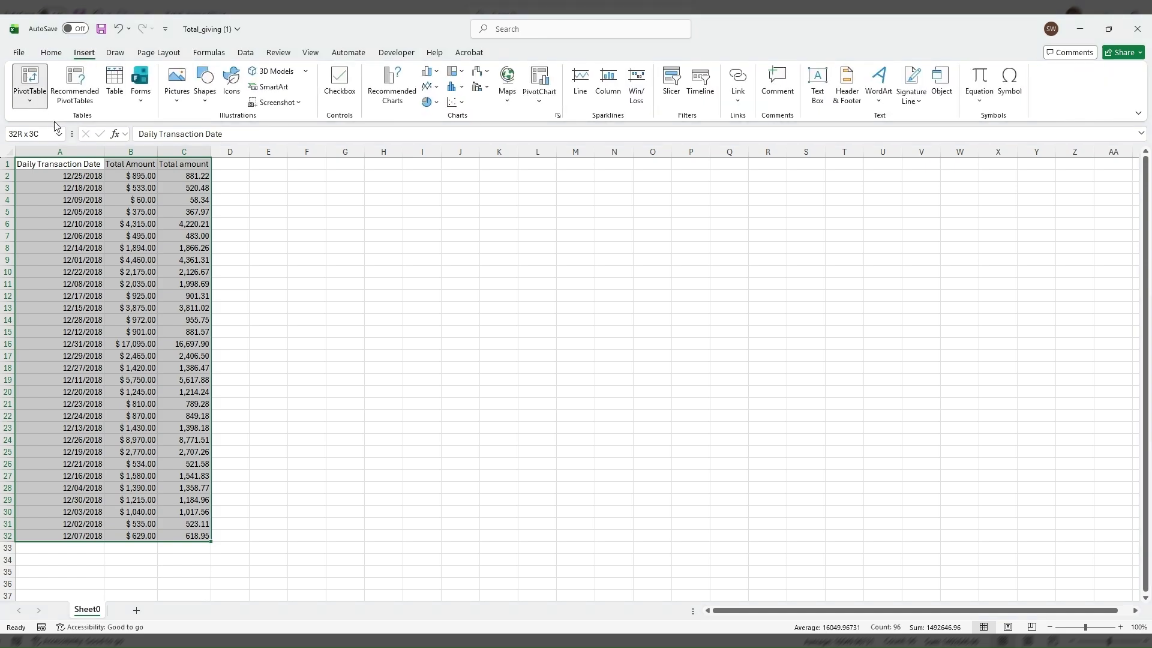
{"action": "left_click", "coordinate": [30, 84]}
{"action": "left_click", "coordinate": [554, 386]}
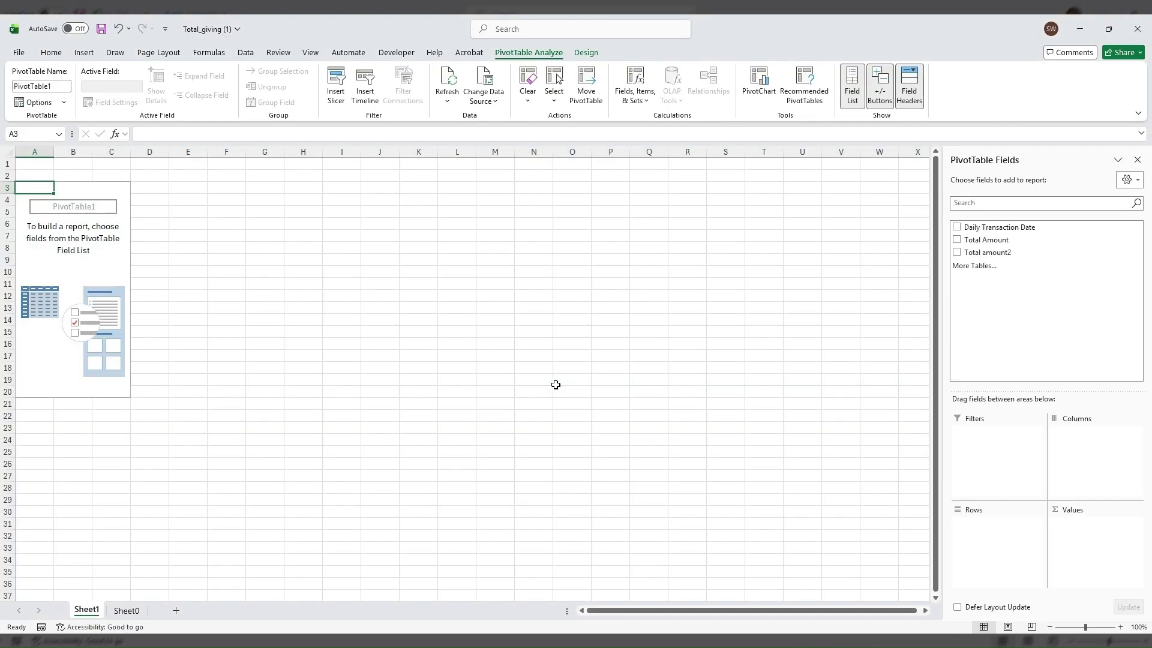
{"action": "left_click", "coordinate": [957, 240]}
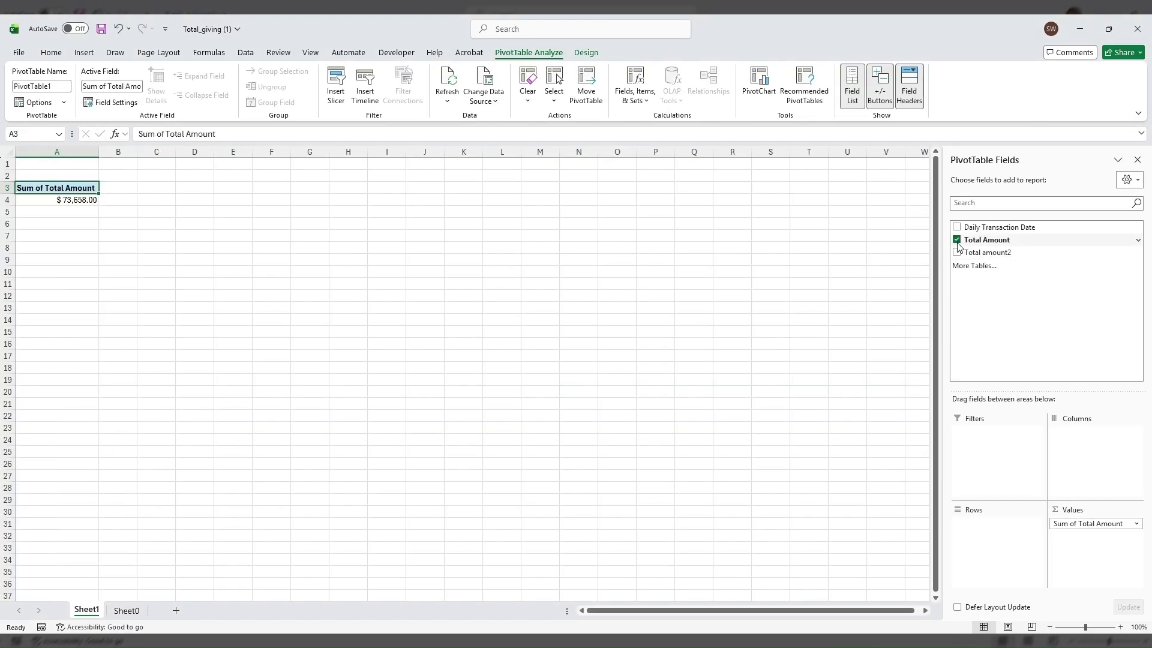
{"action": "left_click", "coordinate": [520, 367]}
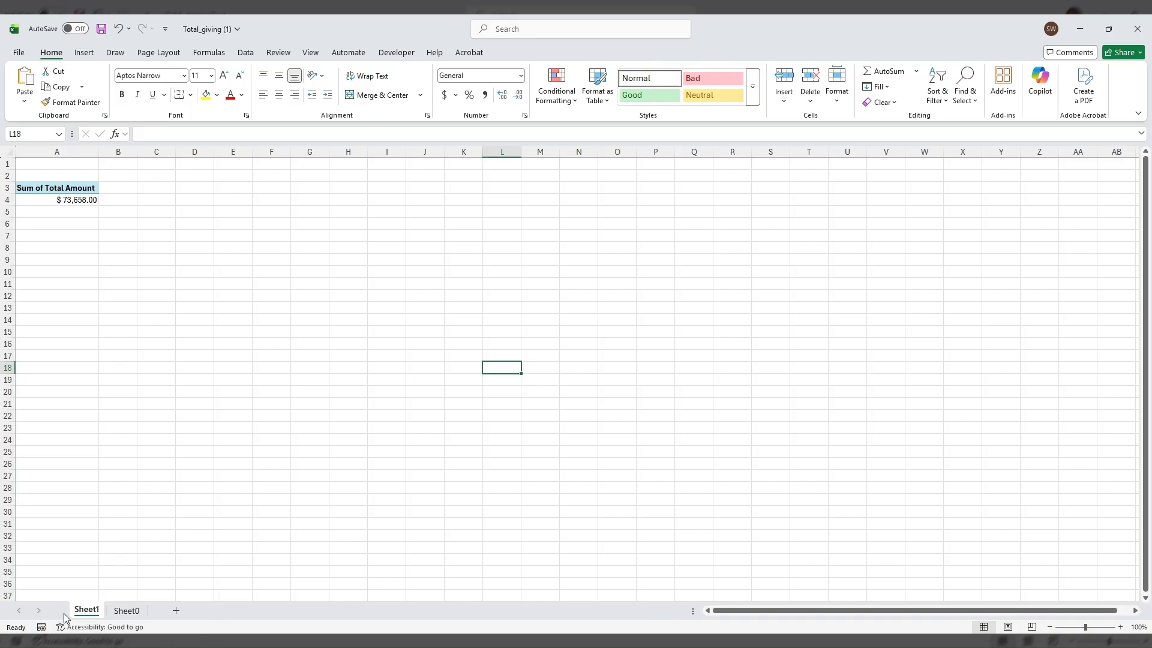
- On Sheet0, total column B in B33 with AutoSum and fill the formula across to C33
{"action": "left_click", "coordinate": [124, 611]}
{"action": "left_click", "coordinate": [136, 551]}
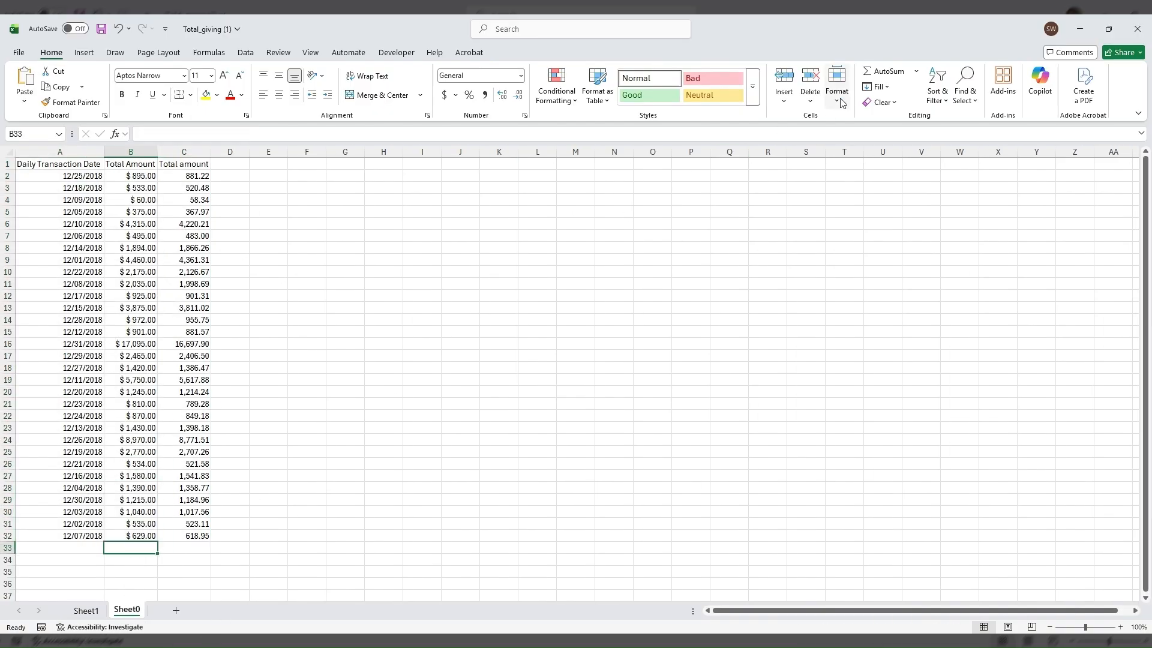
{"action": "left_click", "coordinate": [889, 71]}
{"action": "key", "text": "Return"}
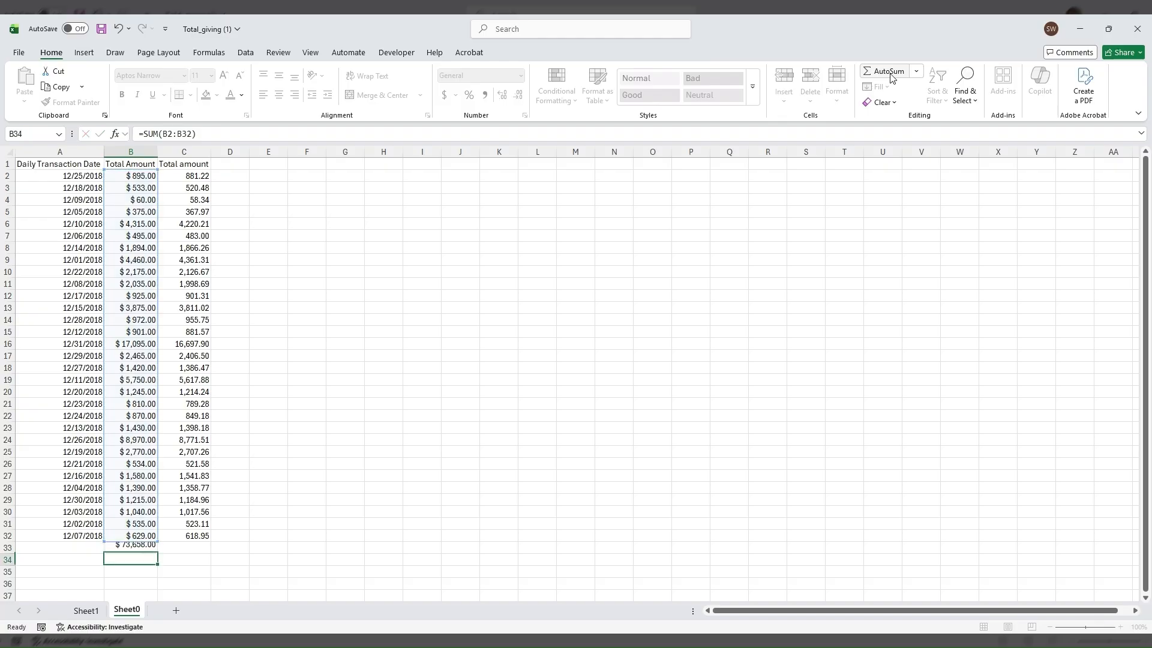
{"action": "left_click_drag", "start_coordinate": [132, 546], "coordinate": [173, 546]}
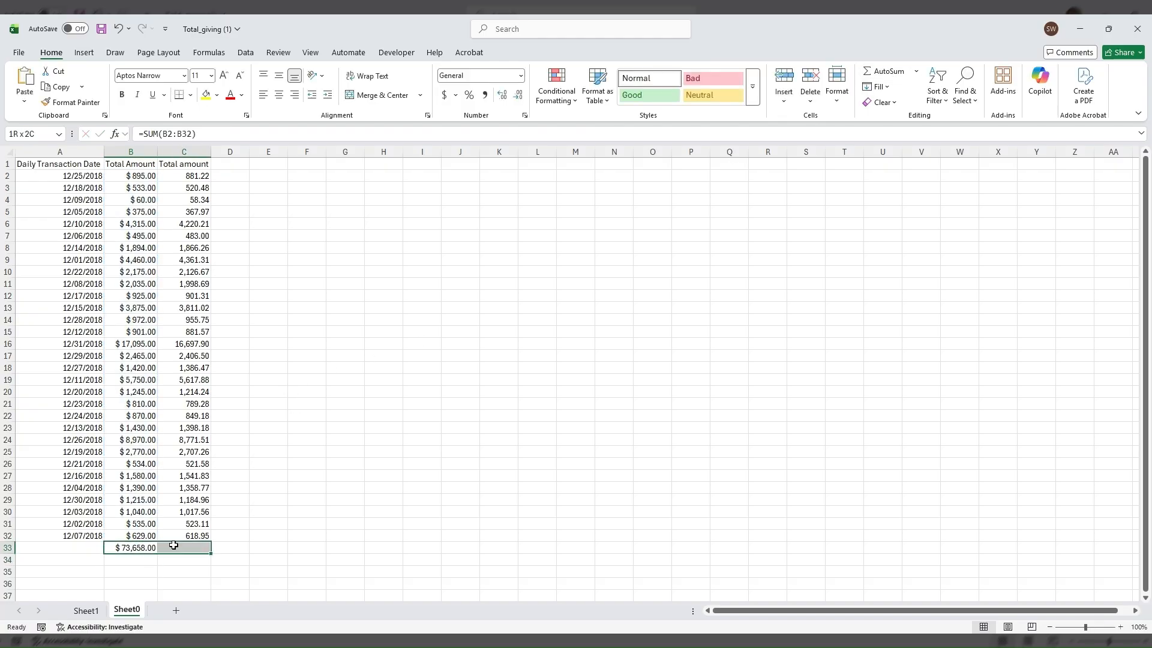
{"action": "key", "text": "ctrl+r"}
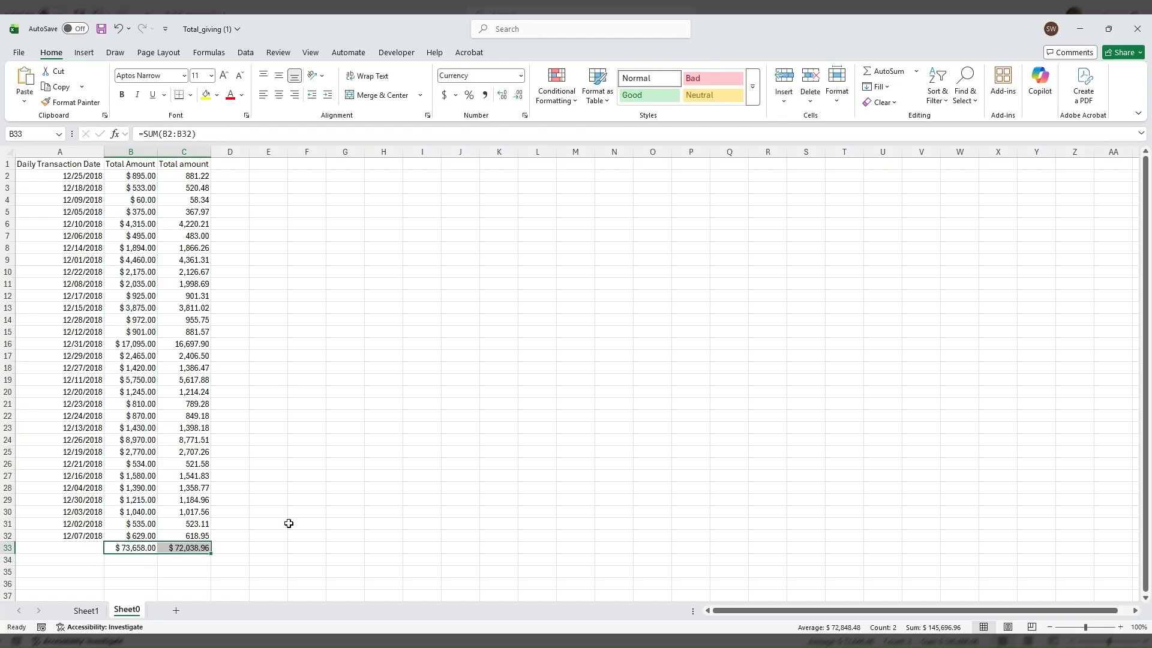
- Add Total amount2 as a second summed value in the Sheet1 PivotTable and check both sums
{"action": "left_click", "coordinate": [87, 611]}
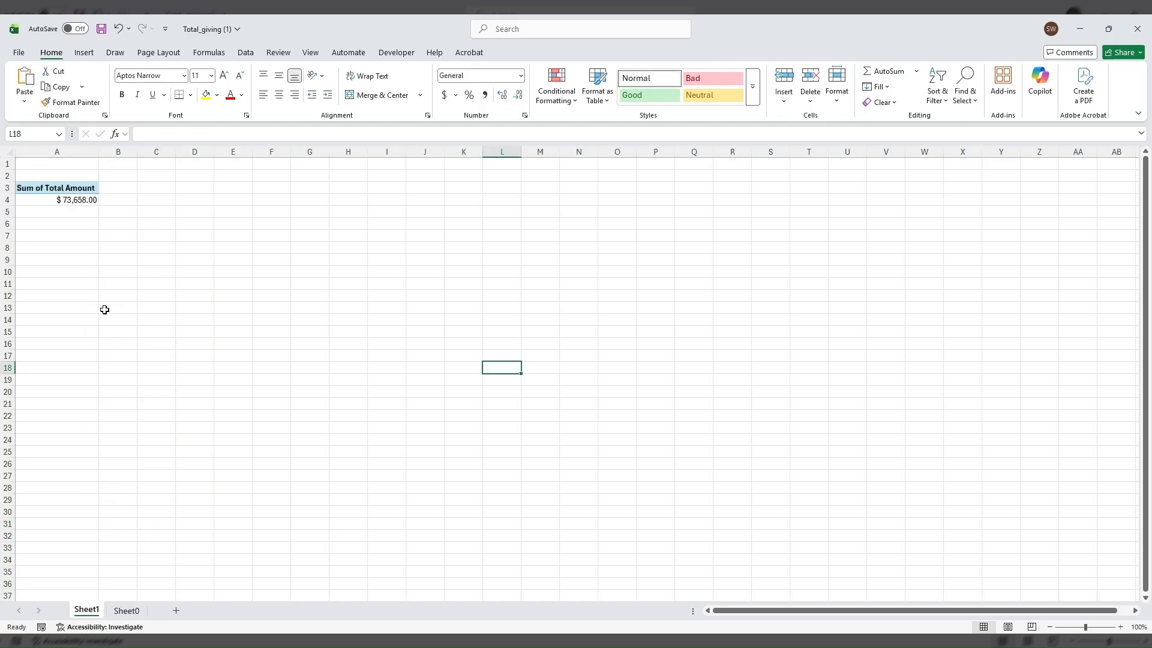
{"action": "left_click", "coordinate": [78, 189]}
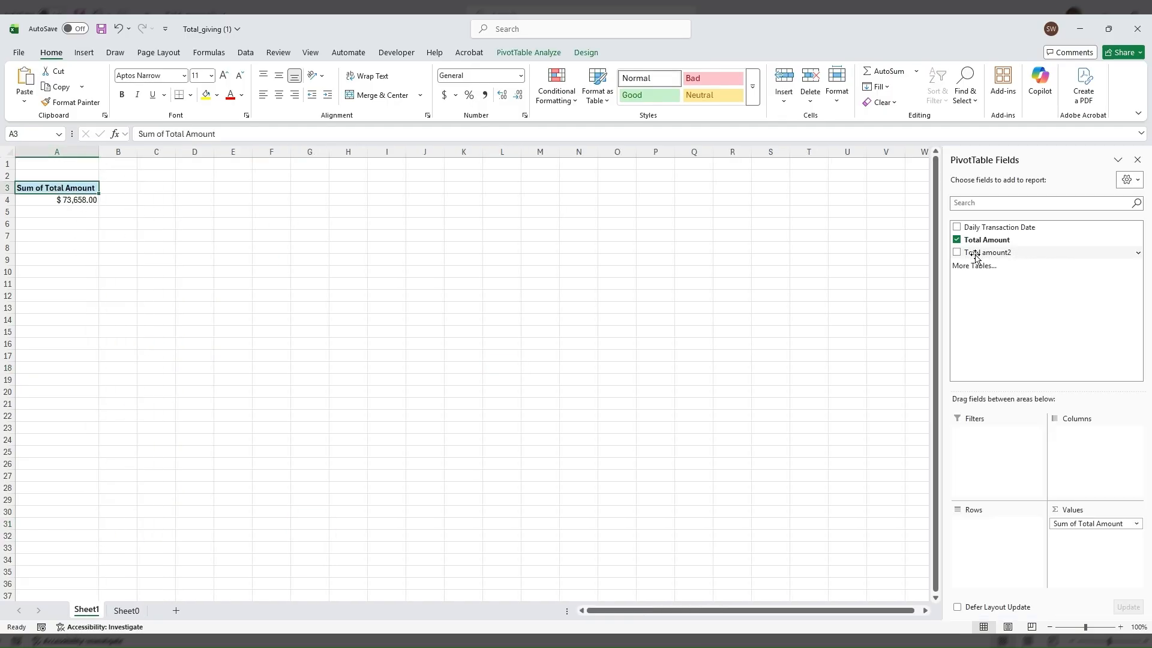
{"action": "left_click", "coordinate": [957, 253]}
{"action": "left_click", "coordinate": [474, 294]}
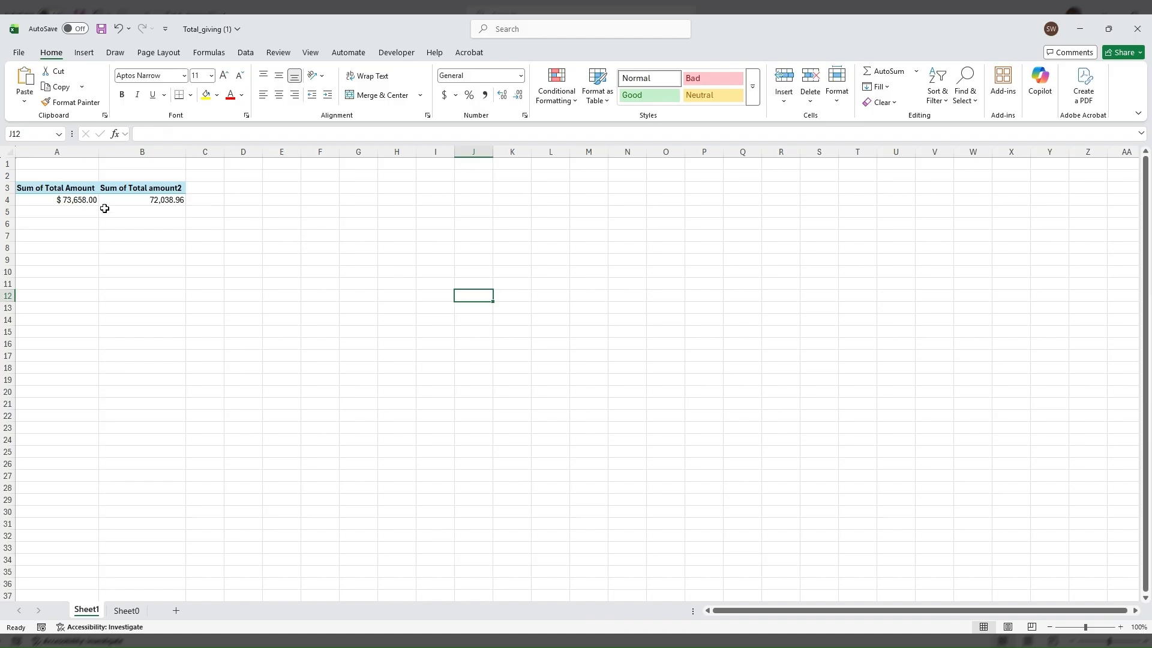
{"action": "left_click", "coordinate": [96, 201]}
{"action": "left_click_drag", "start_coordinate": [96, 201], "coordinate": [162, 202]}
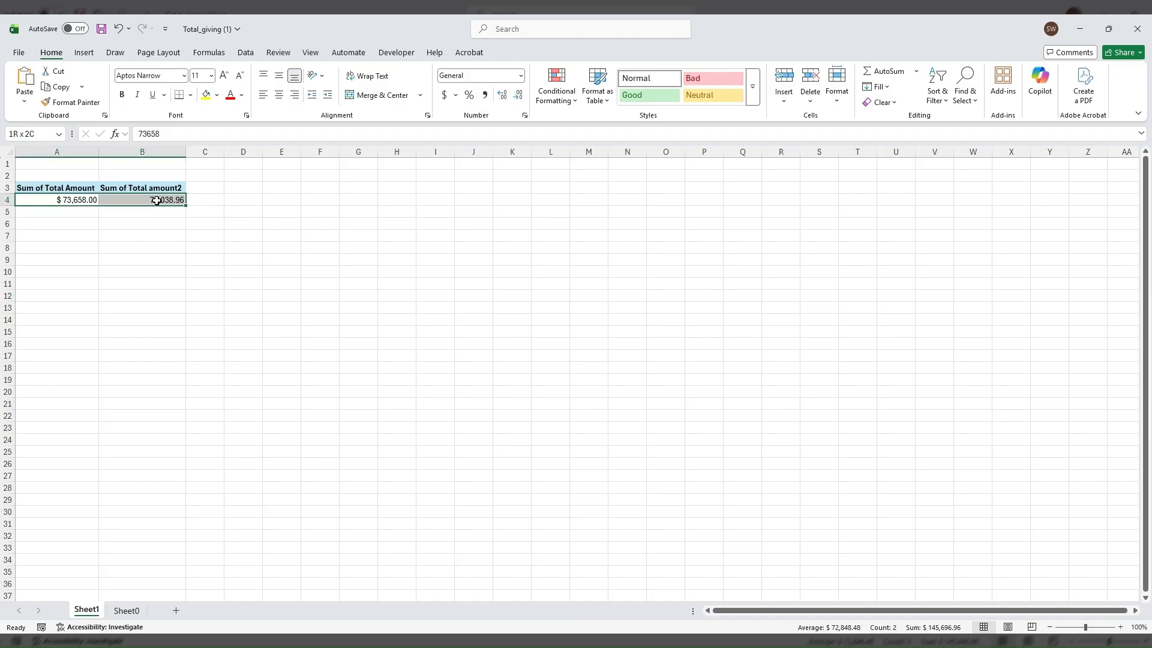
{"action": "left_click", "coordinate": [374, 246]}
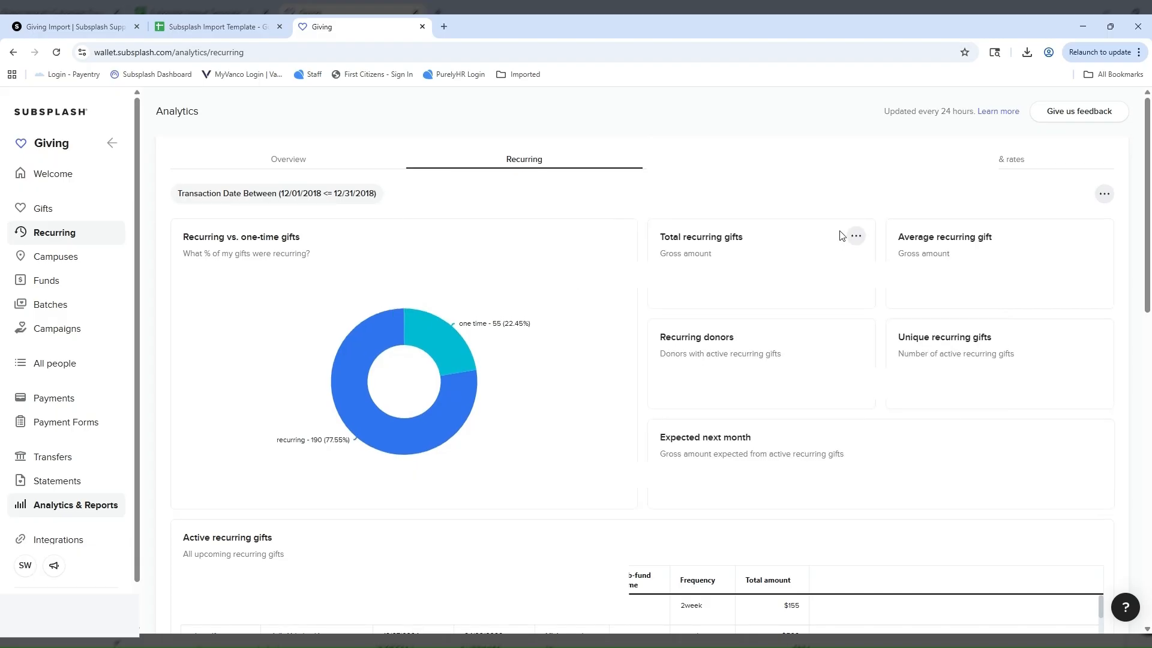
- On the Recurring analytics page in Subsplash Giving, download the Active recurring gifts table as an XLSX file
{"action": "scroll", "coordinate": [856, 252], "scroll_direction": "down", "scroll_amount": 1}
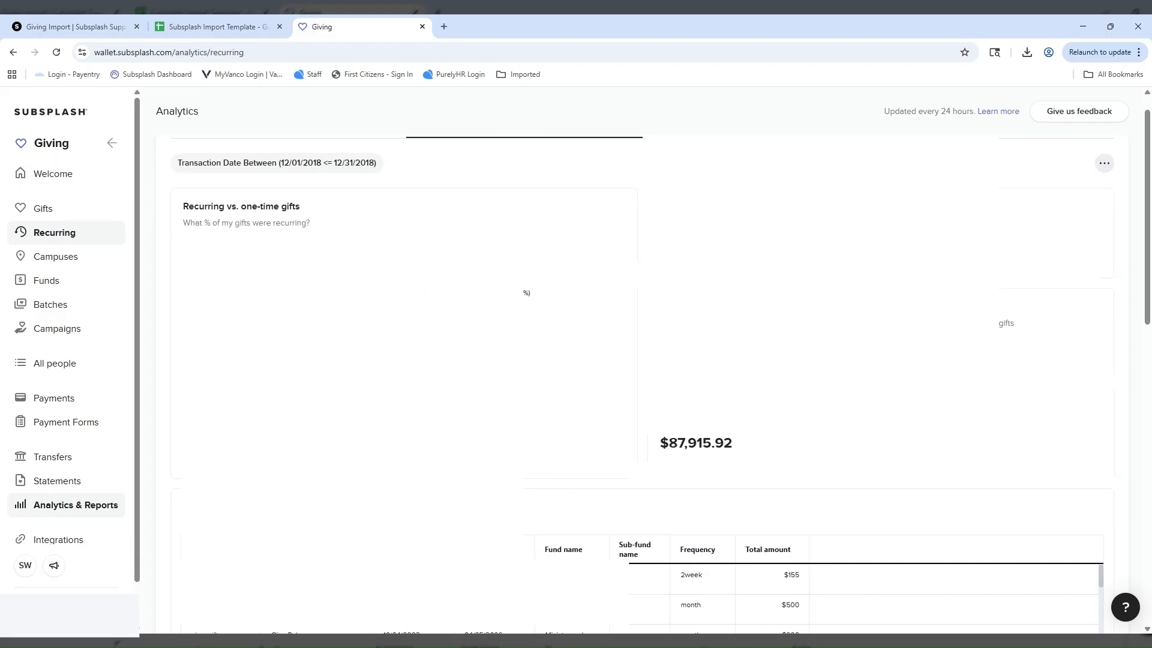
{"action": "scroll", "coordinate": [666, 384], "scroll_direction": "down", "scroll_amount": 1}
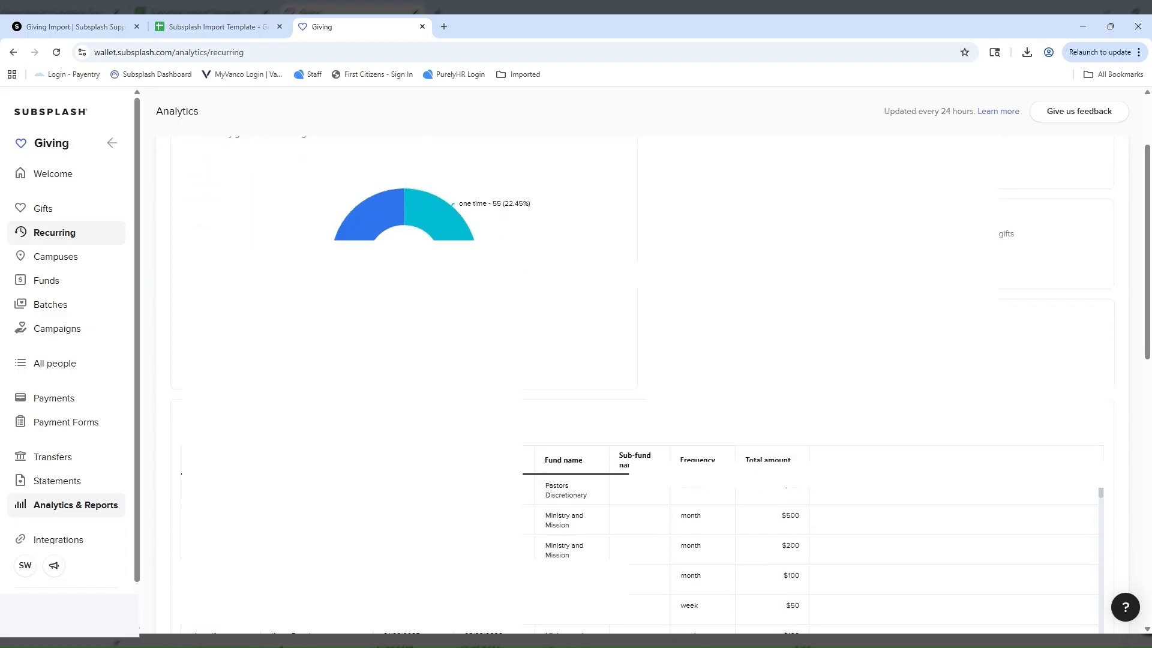
{"action": "scroll", "coordinate": [639, 384], "scroll_direction": "down", "scroll_amount": 2}
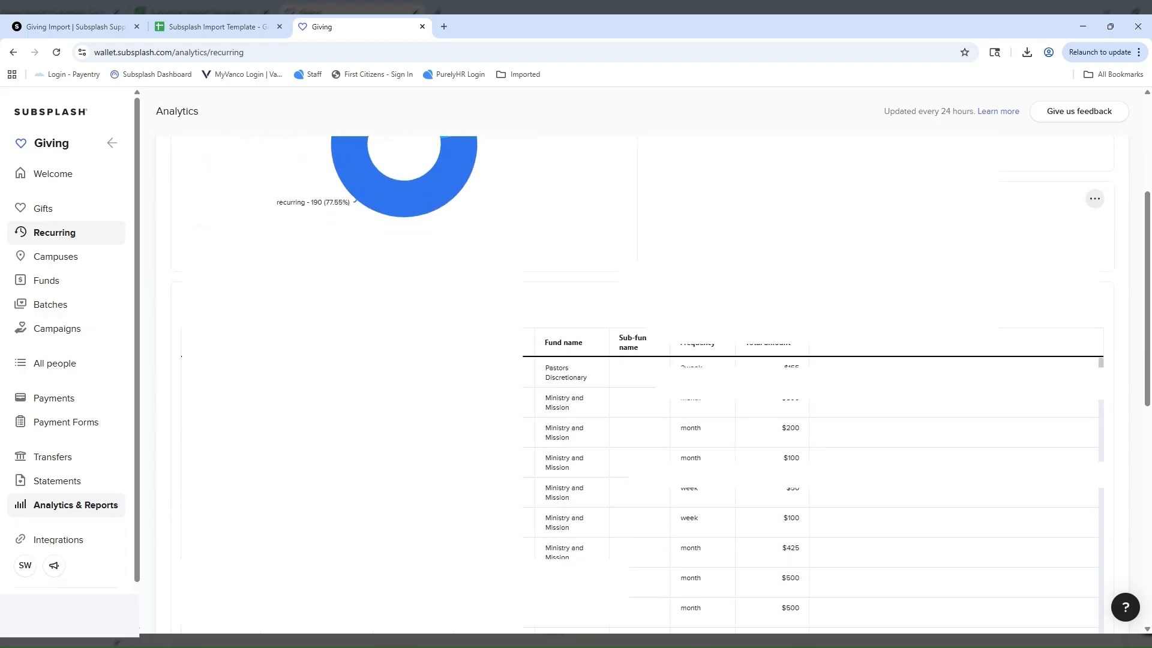
{"action": "scroll", "coordinate": [639, 384], "scroll_direction": "down", "scroll_amount": 2}
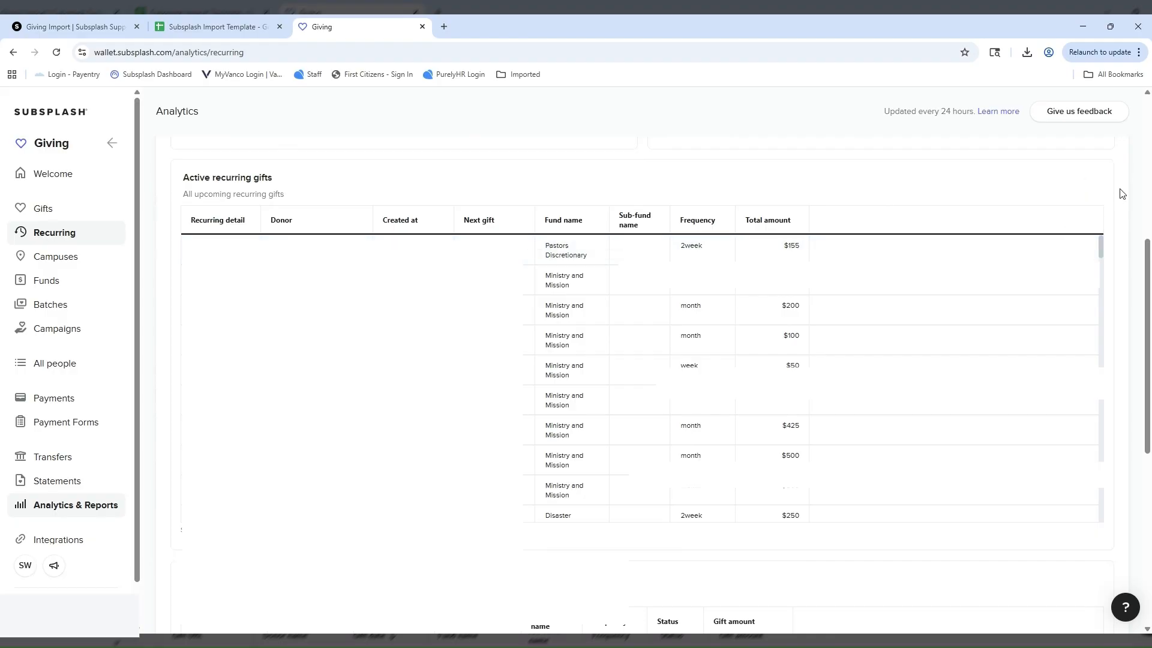
{"action": "left_click", "coordinate": [1095, 178]}
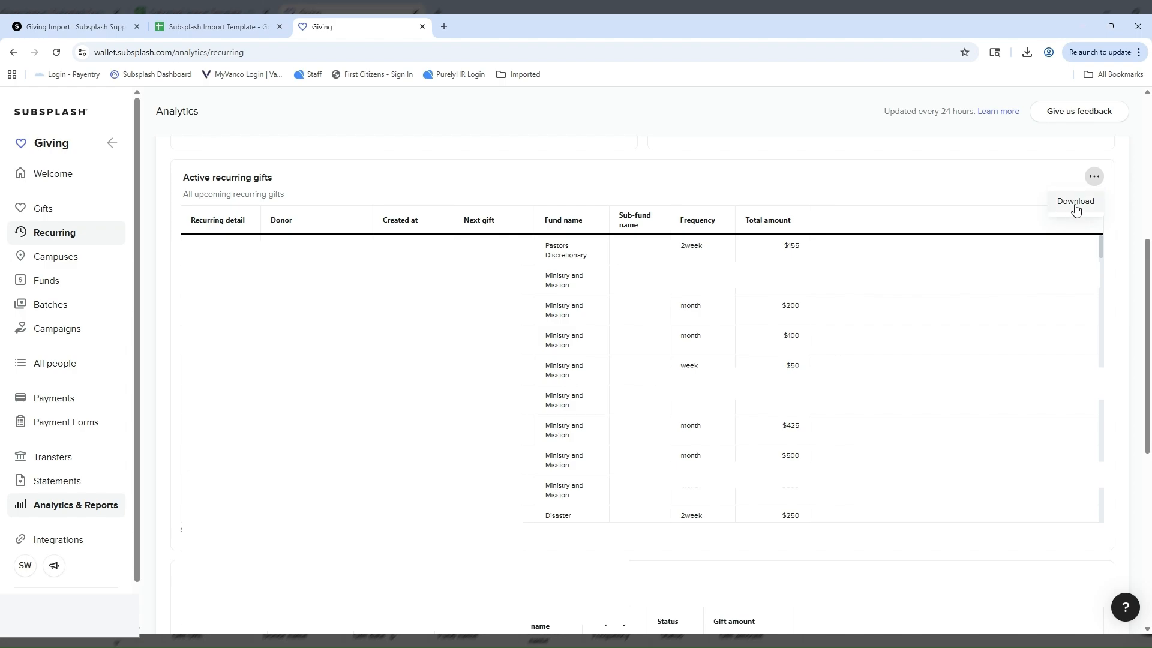
{"action": "left_click", "coordinate": [1075, 202]}
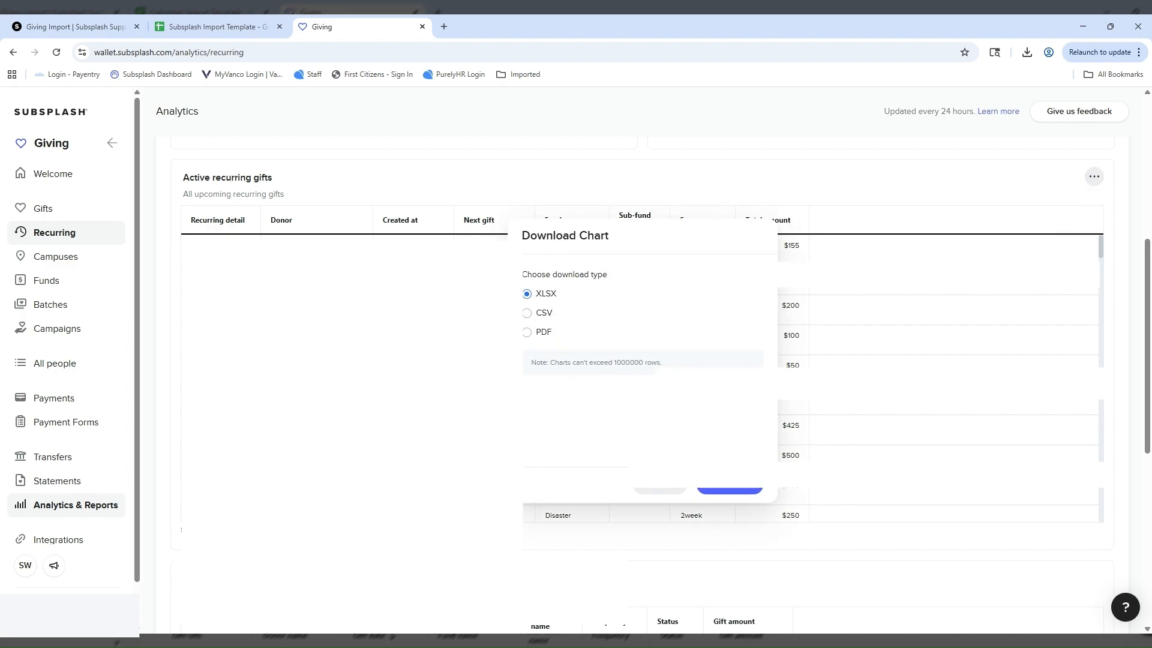
{"action": "left_click", "coordinate": [738, 487]}
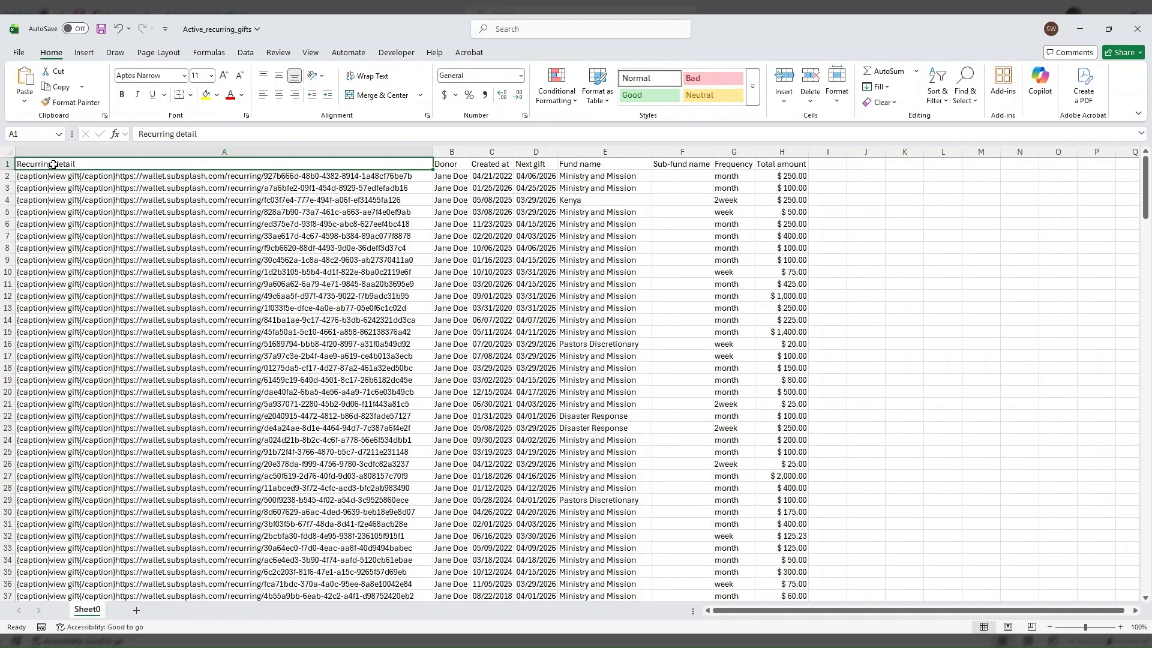
- In the Active_recurring_gifts workbook in Excel, insert a PivotTable on a new sheet from the entire data range
{"action": "key", "text": "ctrl+shift+Right"}
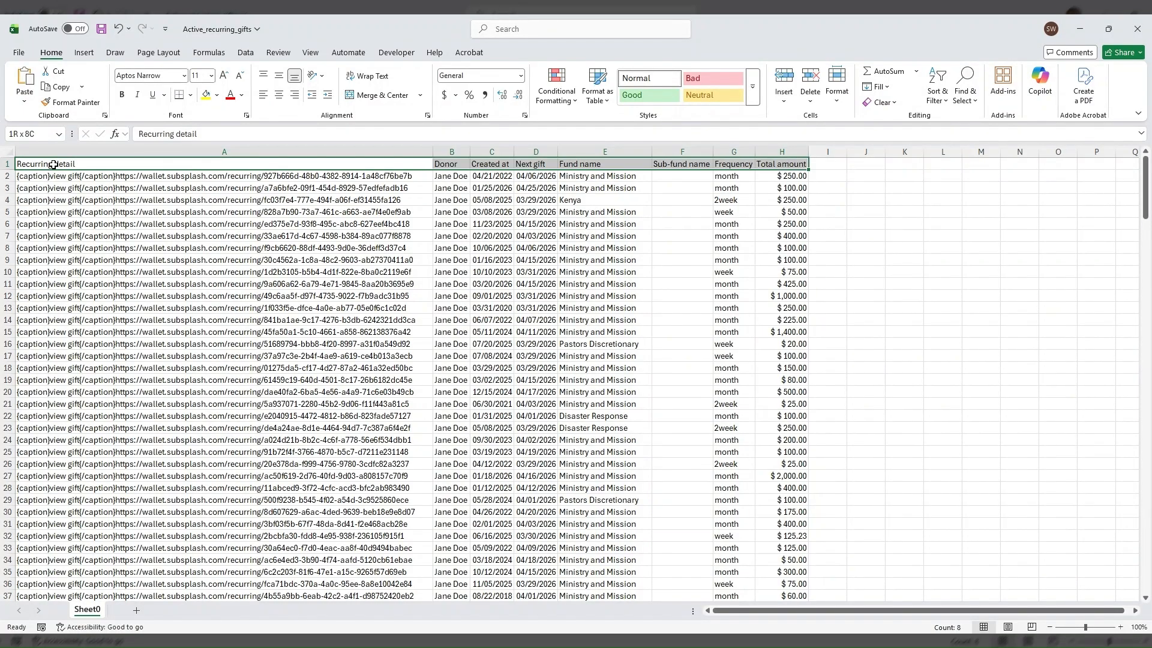
{"action": "key", "text": "ctrl+shift+Down"}
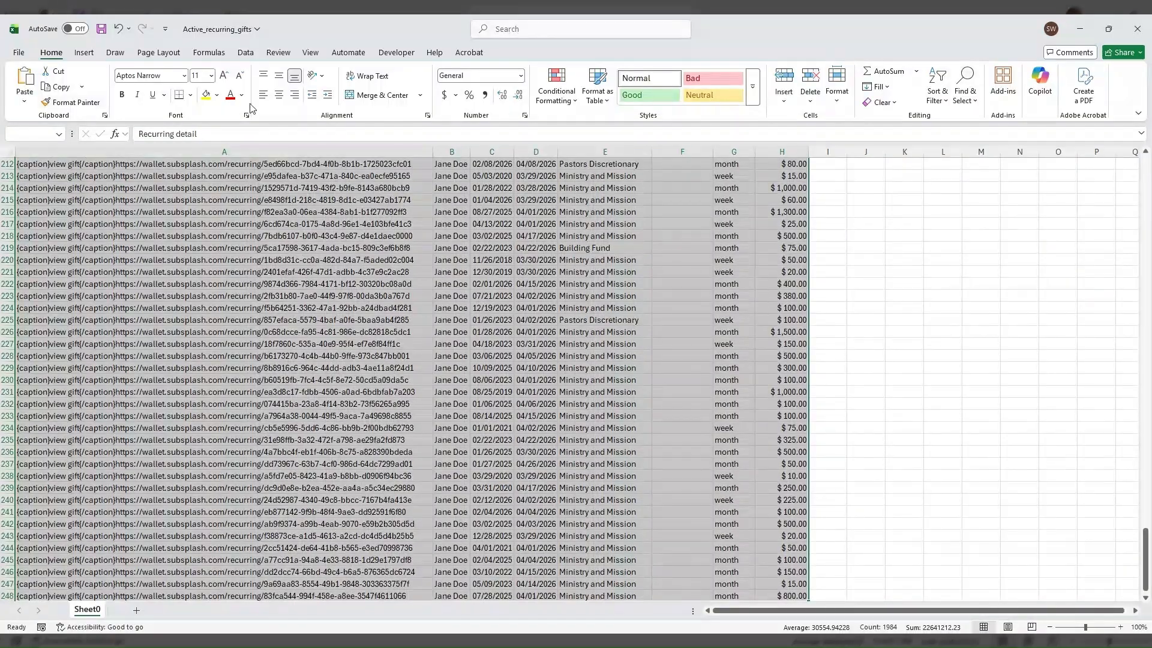
{"action": "left_click", "coordinate": [84, 52]}
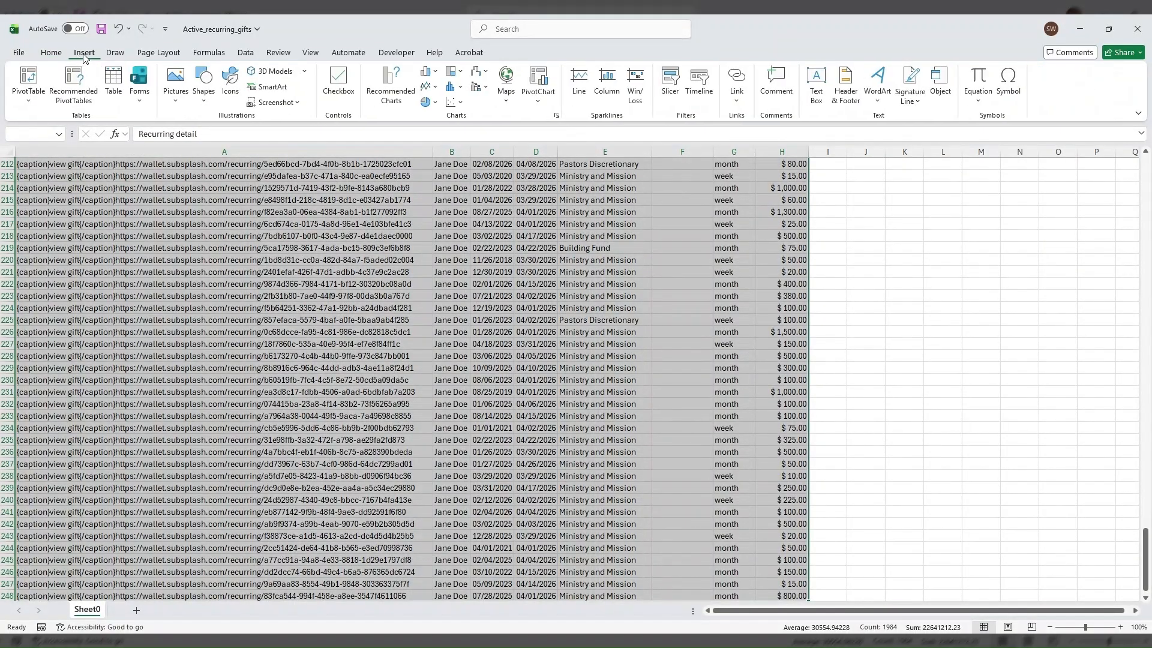
{"action": "left_click", "coordinate": [47, 106]}
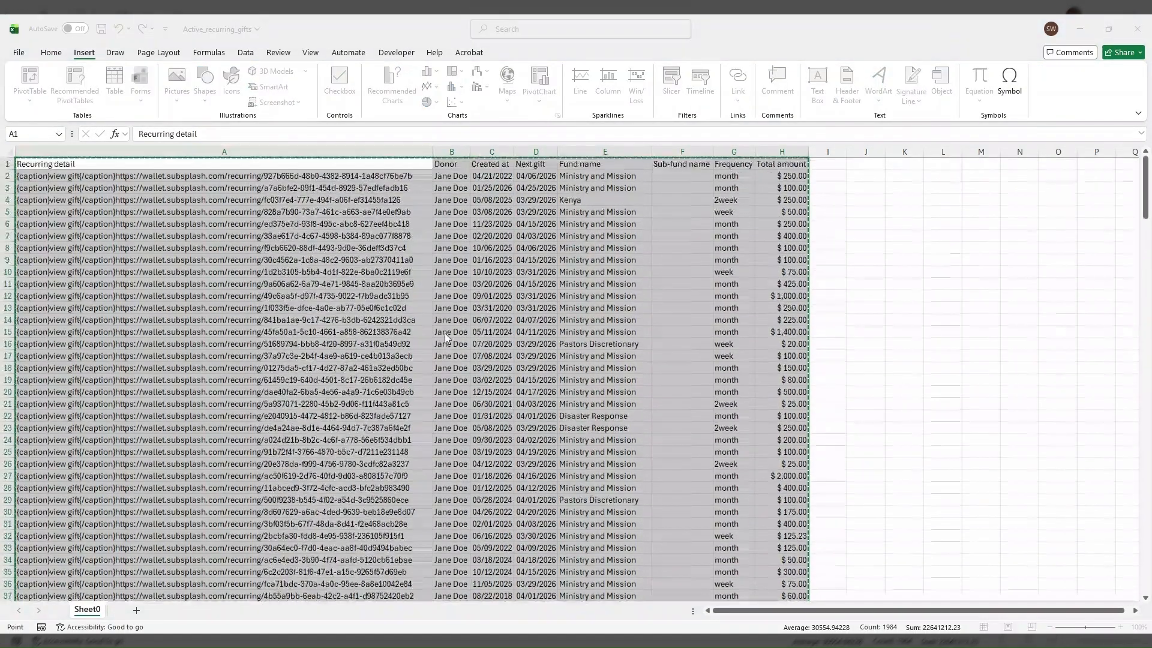
{"action": "left_click", "coordinate": [550, 387]}
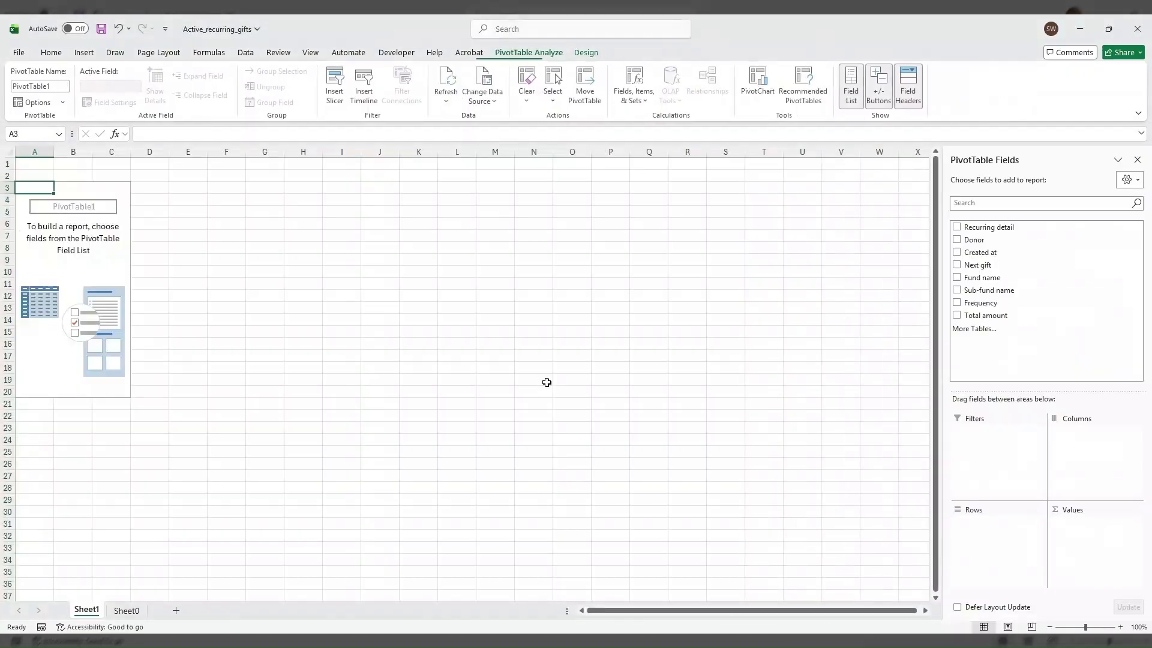
- Add the Fund name, Frequency and Total amount fields to the recurring gifts PivotTable
{"action": "left_click", "coordinate": [957, 278]}
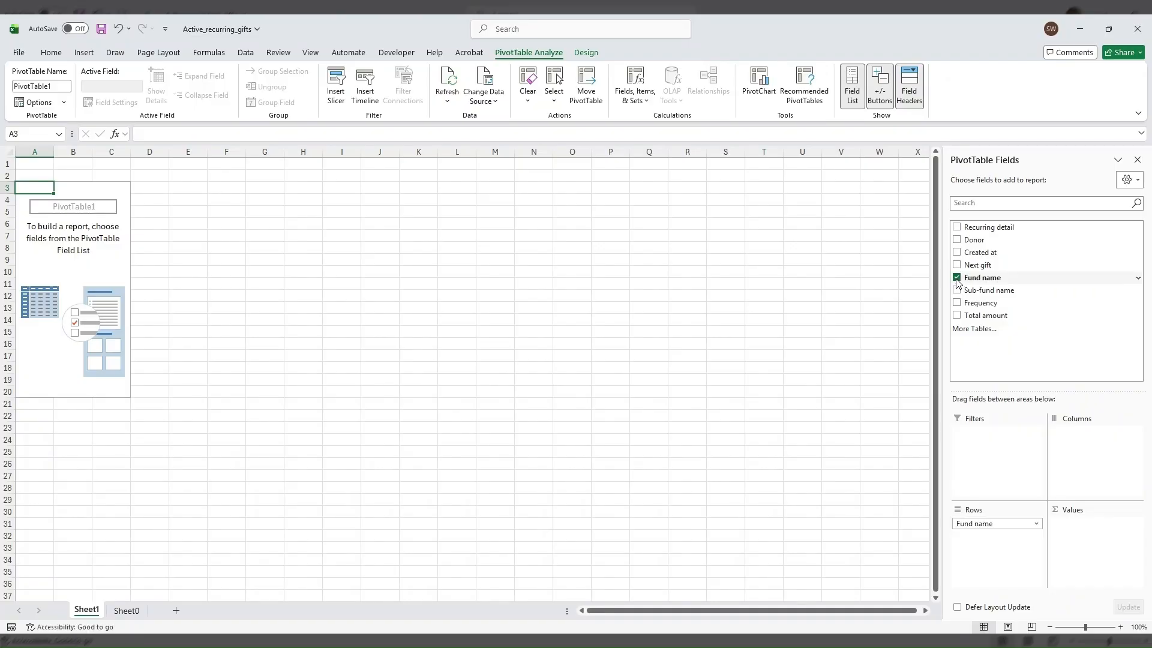
{"action": "left_click", "coordinate": [957, 303]}
{"action": "left_click", "coordinate": [957, 315]}
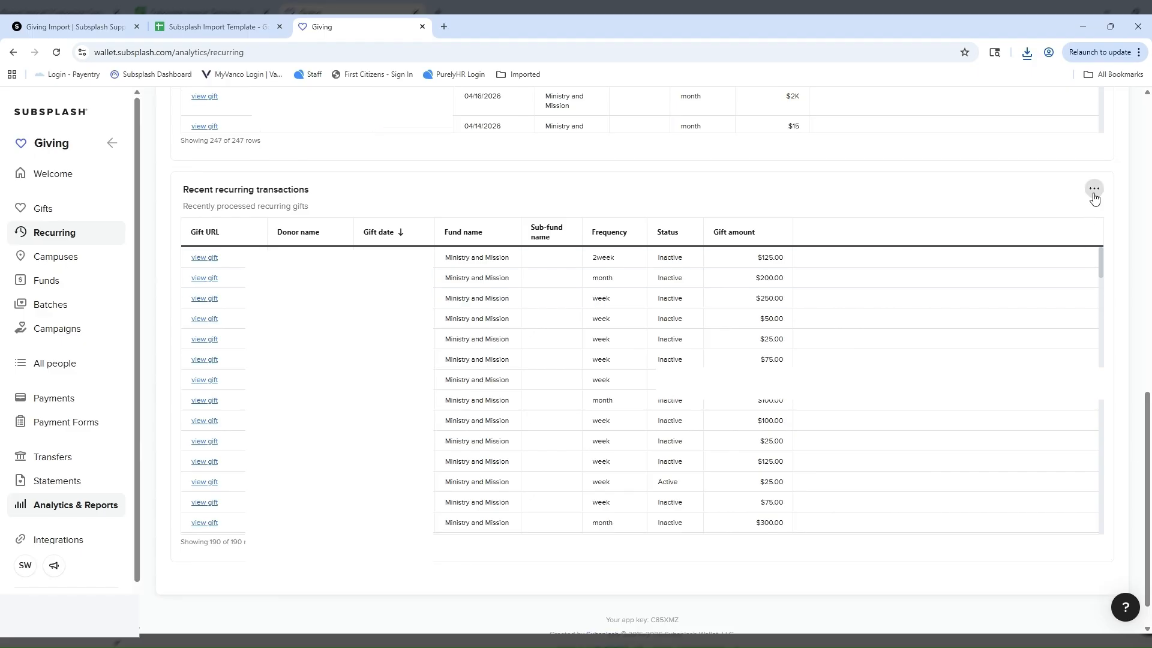
- Download the Recent recurring transactions table from the Recurring analytics page as an XLSX file
{"action": "left_click", "coordinate": [1095, 191]}
{"action": "left_click", "coordinate": [1076, 215]}
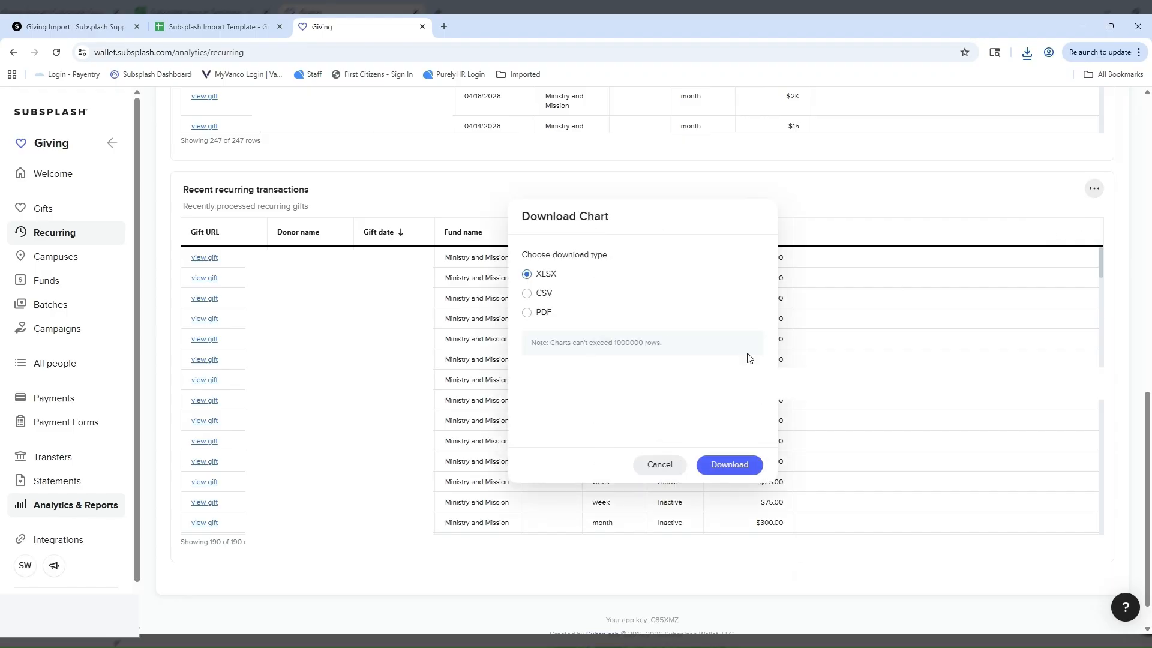
{"action": "left_click", "coordinate": [720, 463]}
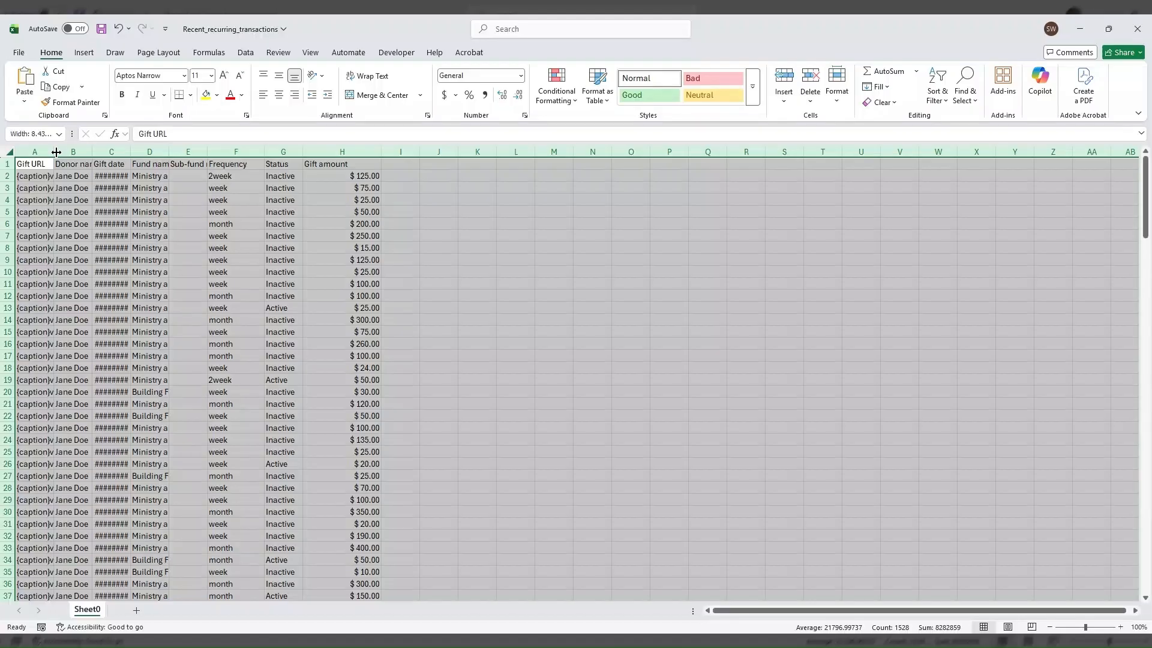
- In the Recent_recurring_transactions workbook in Excel, autofit all column widths and insert a PivotTable on a new sheet from the entire data range
{"action": "key", "text": "alt+h"}
{"action": "key", "text": "o"}
{"action": "key", "text": "i"}
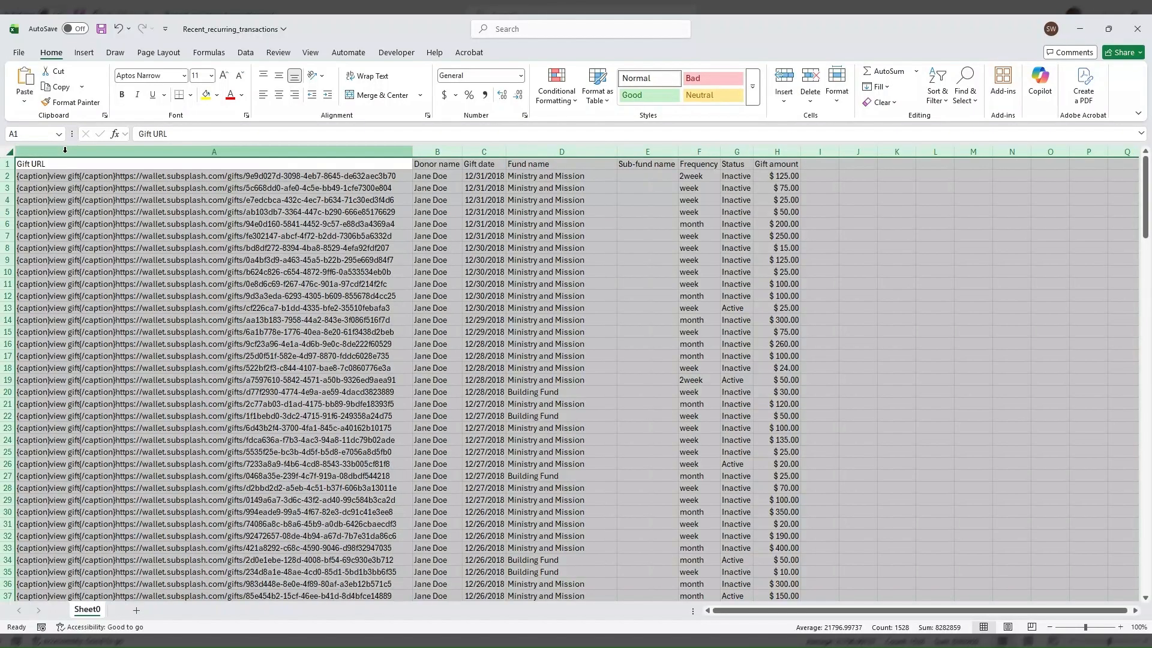
{"action": "left_click", "coordinate": [72, 53]}
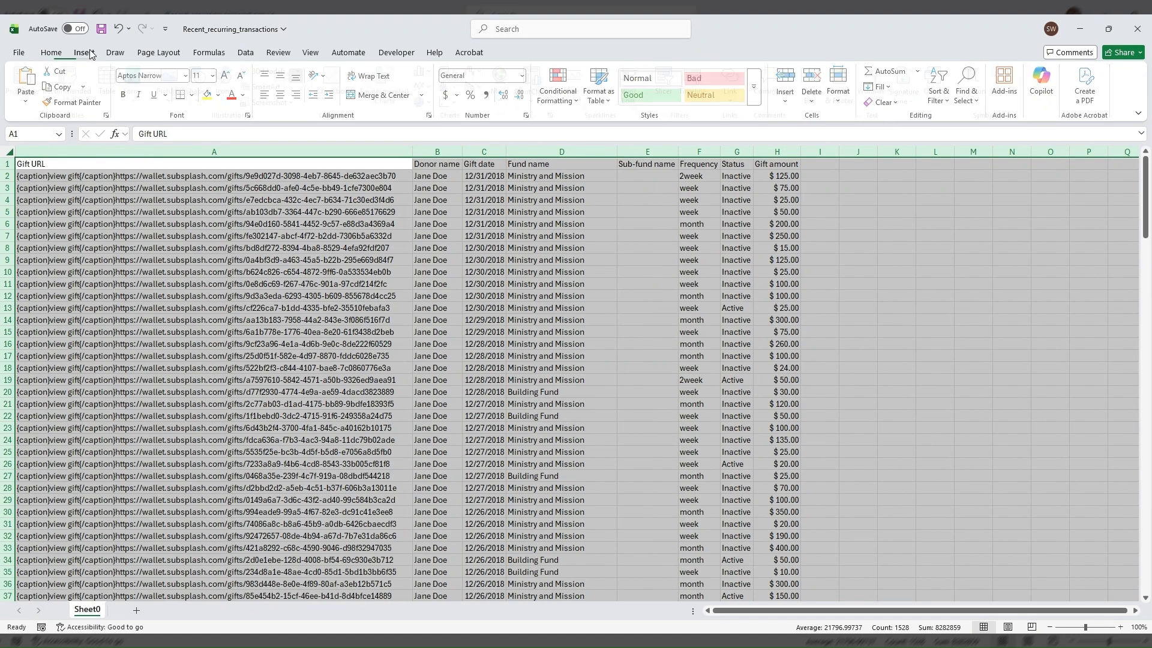
{"action": "left_click", "coordinate": [40, 108]}
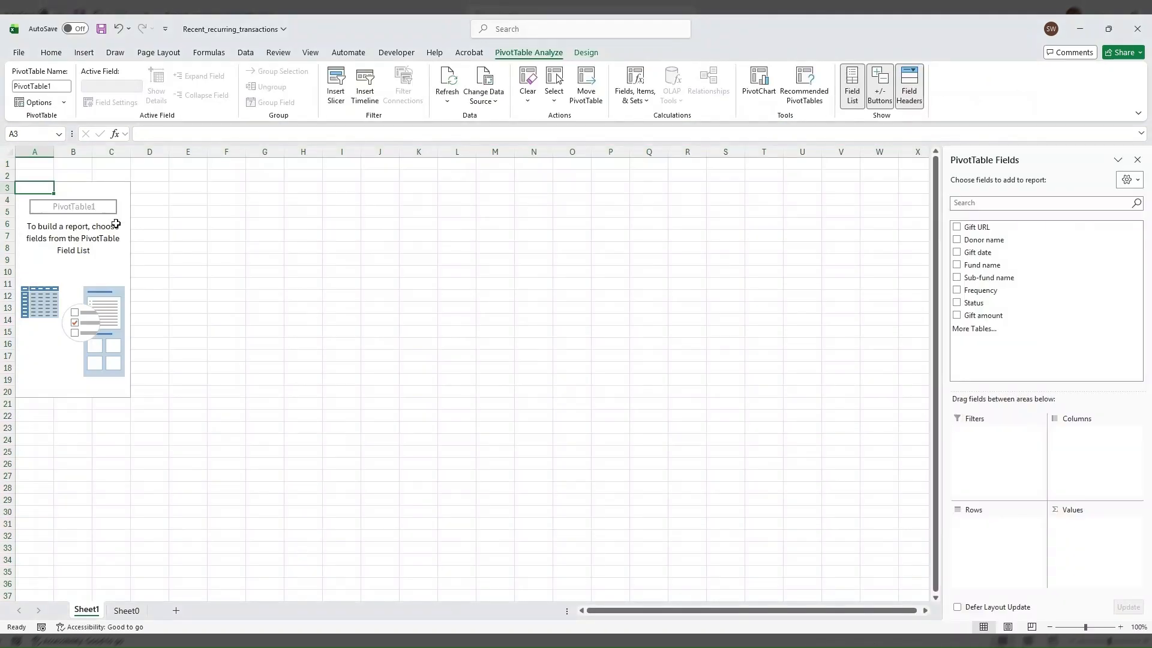
- Add the Fund name, Frequency and Gift amount fields to the recurring transactions PivotTable
{"action": "left_click", "coordinate": [957, 266]}
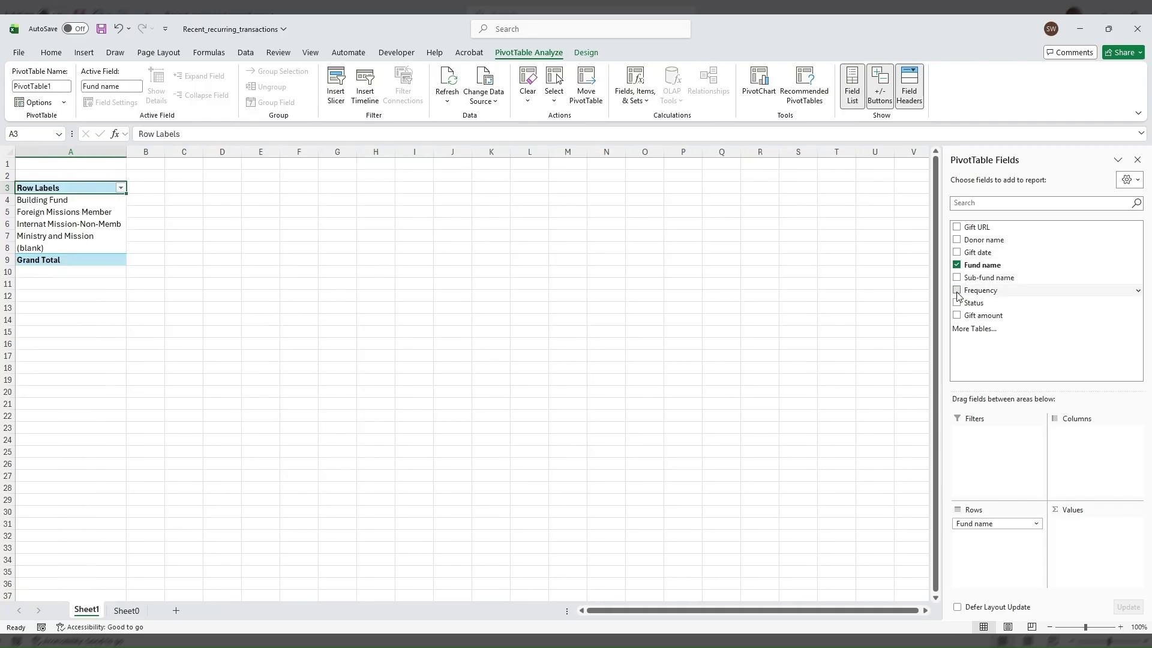
{"action": "left_click", "coordinate": [957, 290]}
{"action": "left_click", "coordinate": [957, 316]}
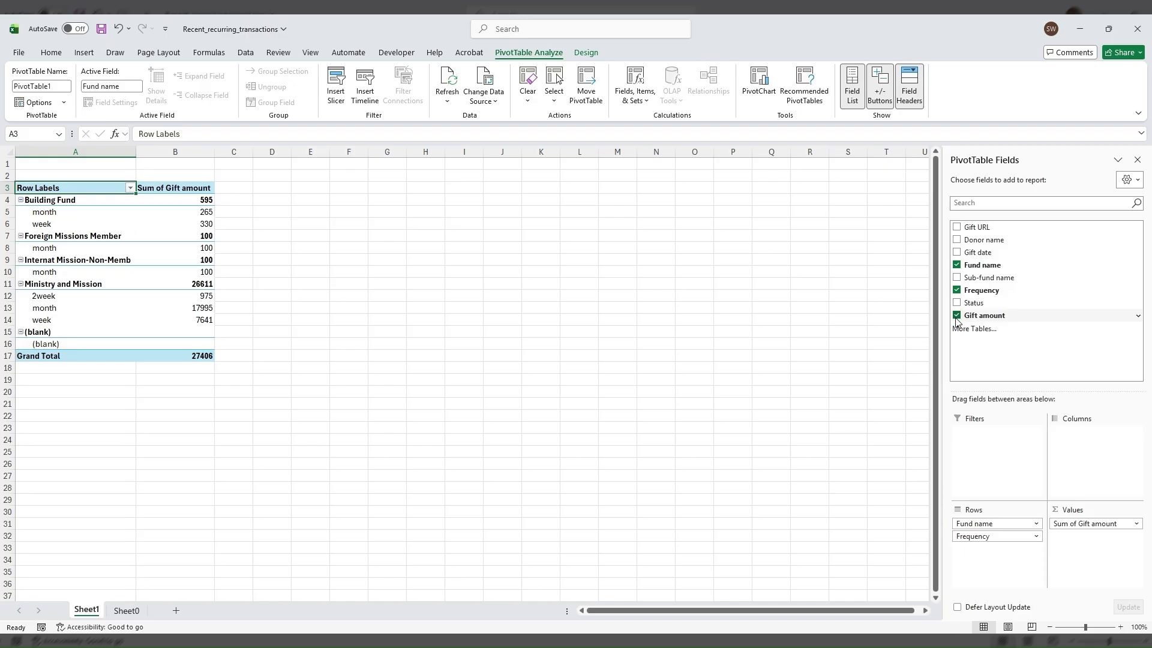
- Try breaking the gift amounts down by Gift date and by Status, removing each field from the PivotTable again
{"action": "left_click", "coordinate": [957, 253]}
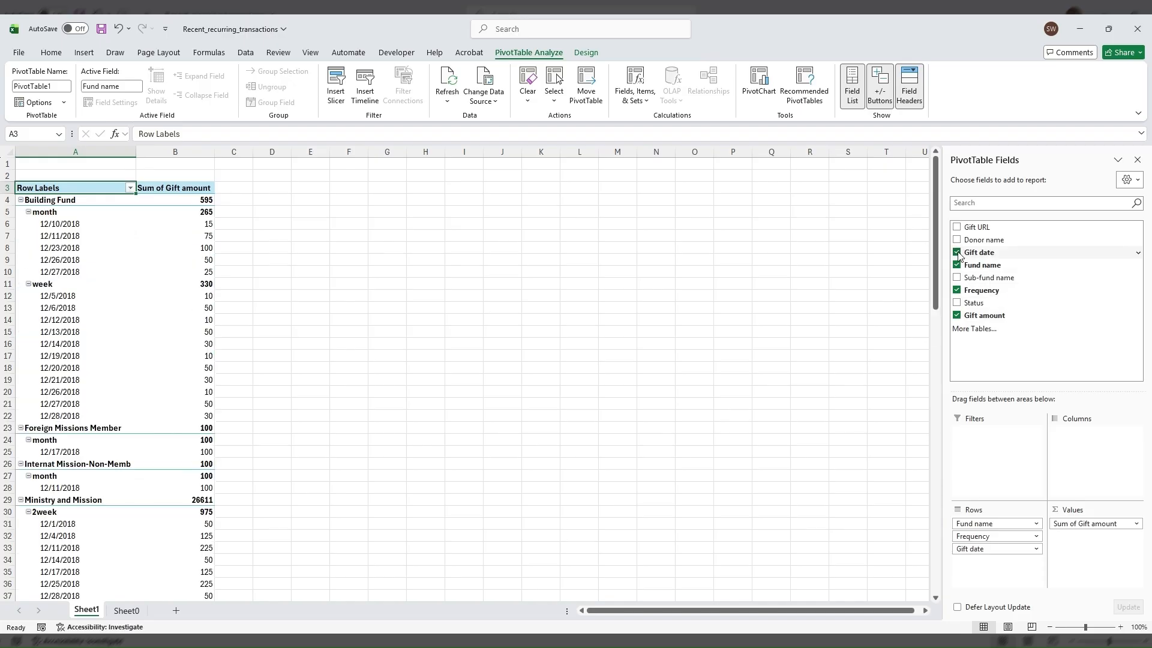
{"action": "left_click", "coordinate": [957, 252]}
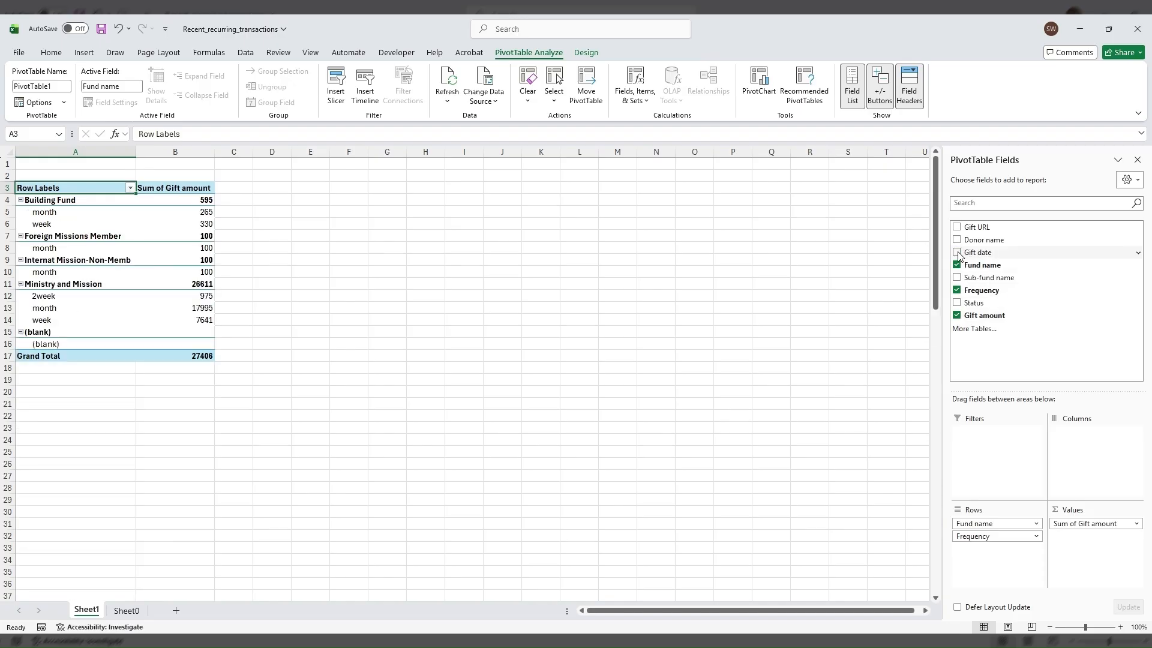
{"action": "left_click", "coordinate": [957, 303]}
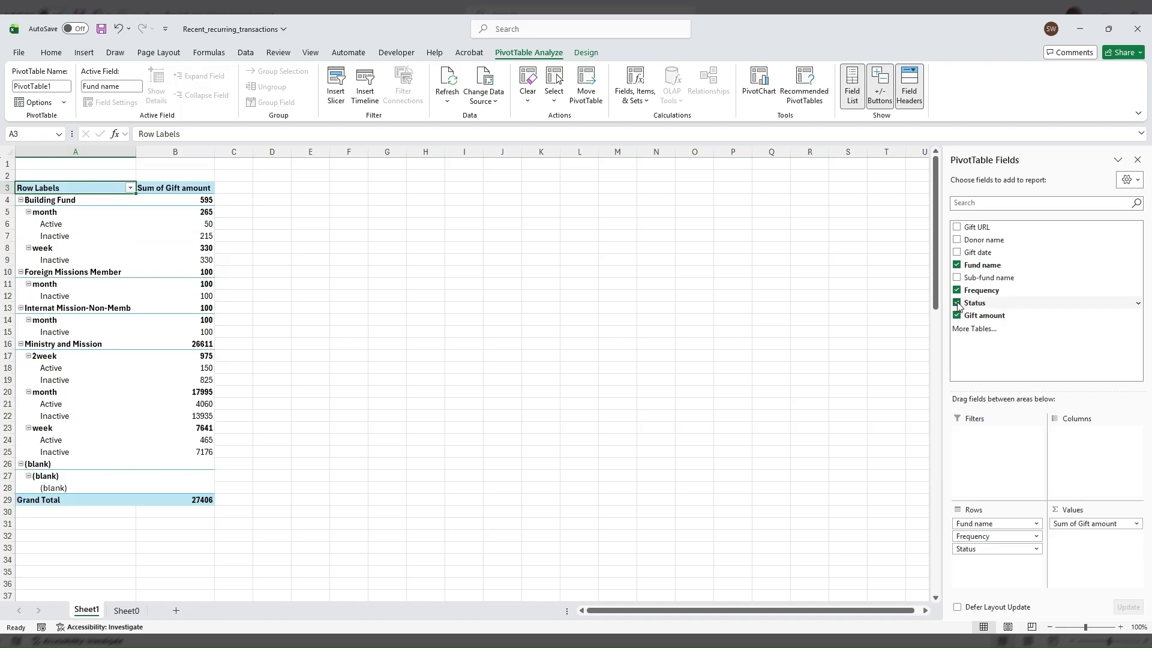
{"action": "left_click", "coordinate": [957, 303]}
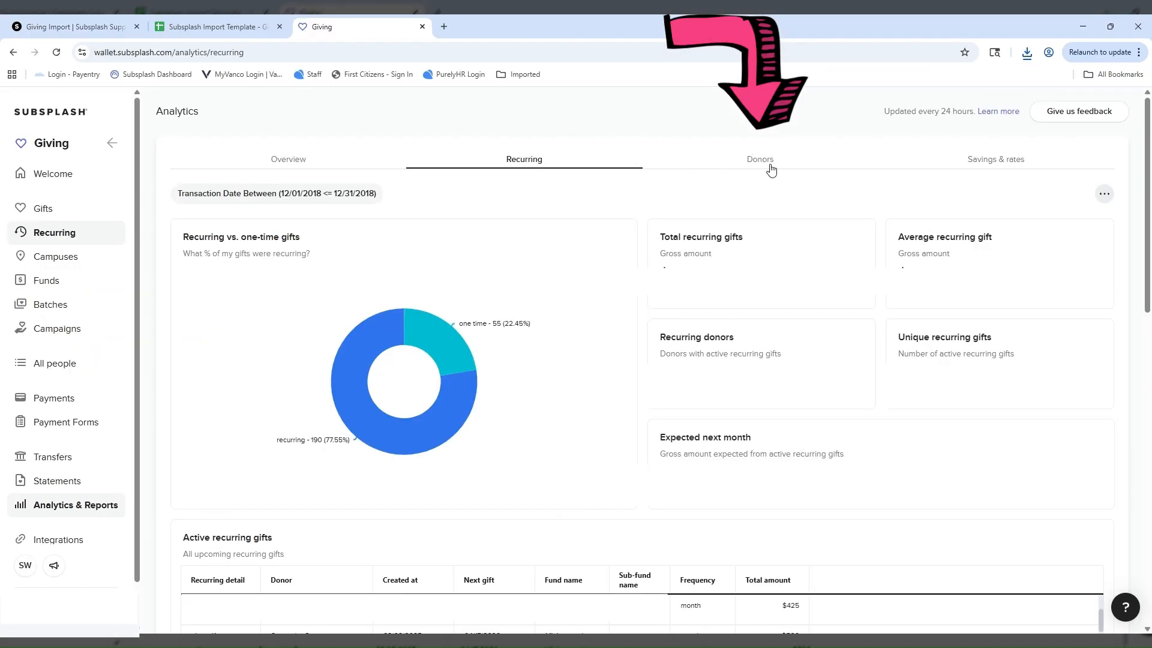
- In Subsplash Giving, open the date range filter of the Donors analytics
{"action": "left_click", "coordinate": [772, 169]}
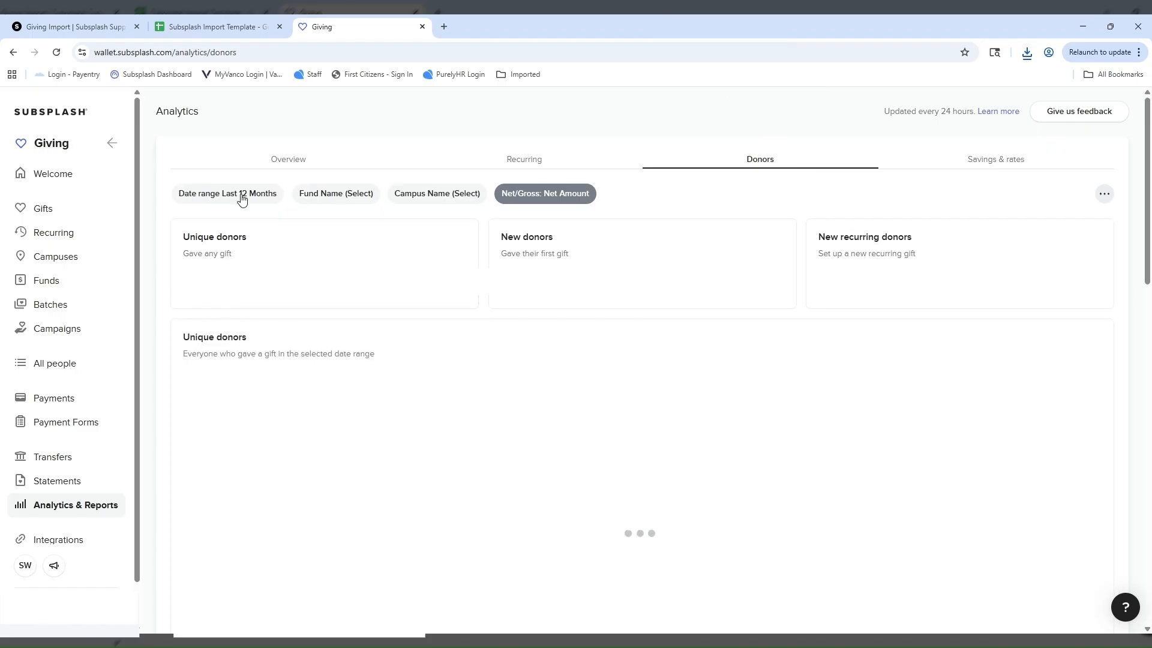
{"action": "left_click", "coordinate": [242, 195]}
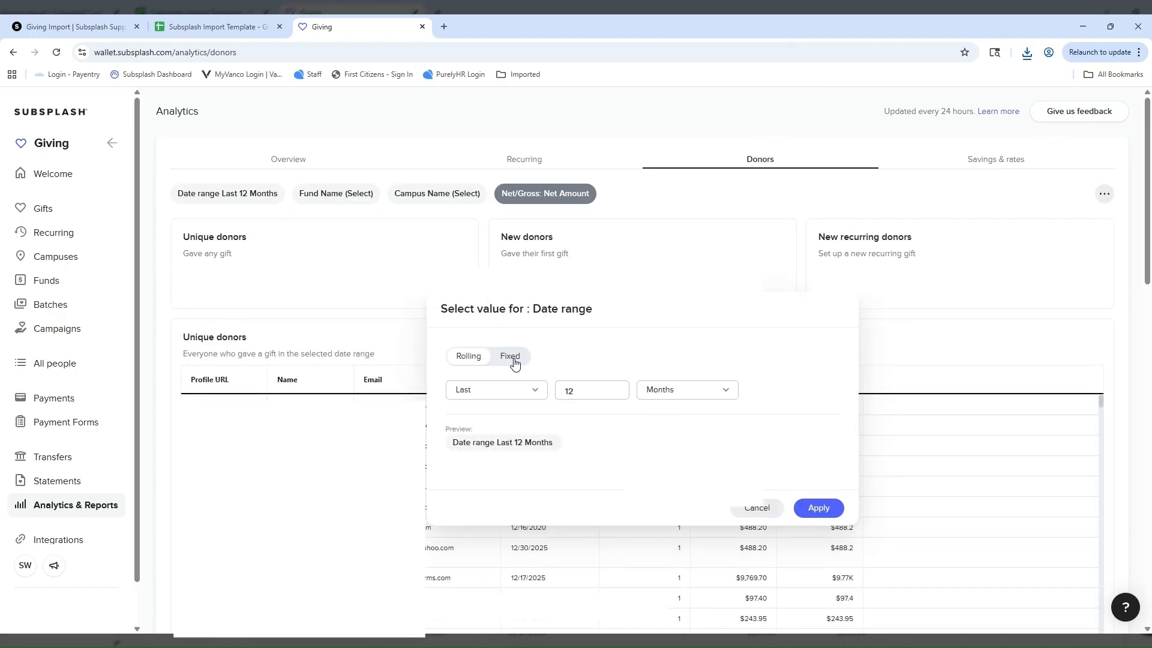
{"action": "left_click", "coordinate": [529, 390]}
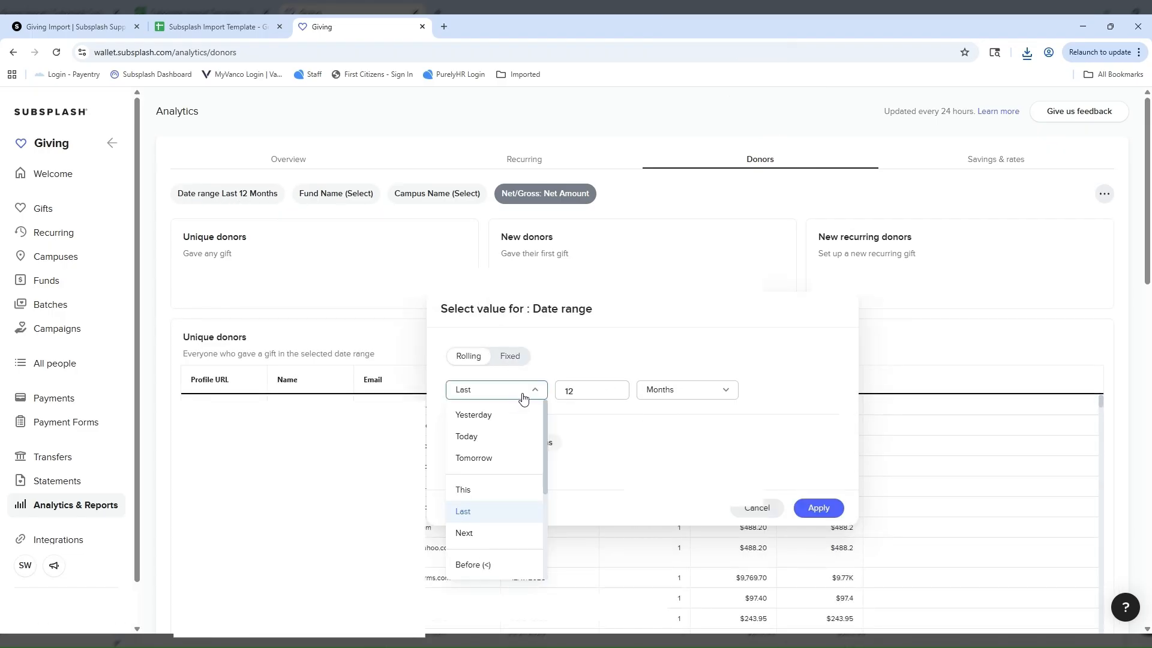
{"action": "left_click_drag", "start_coordinate": [546, 459], "coordinate": [544, 558]}
{"action": "left_click", "coordinate": [543, 559]}
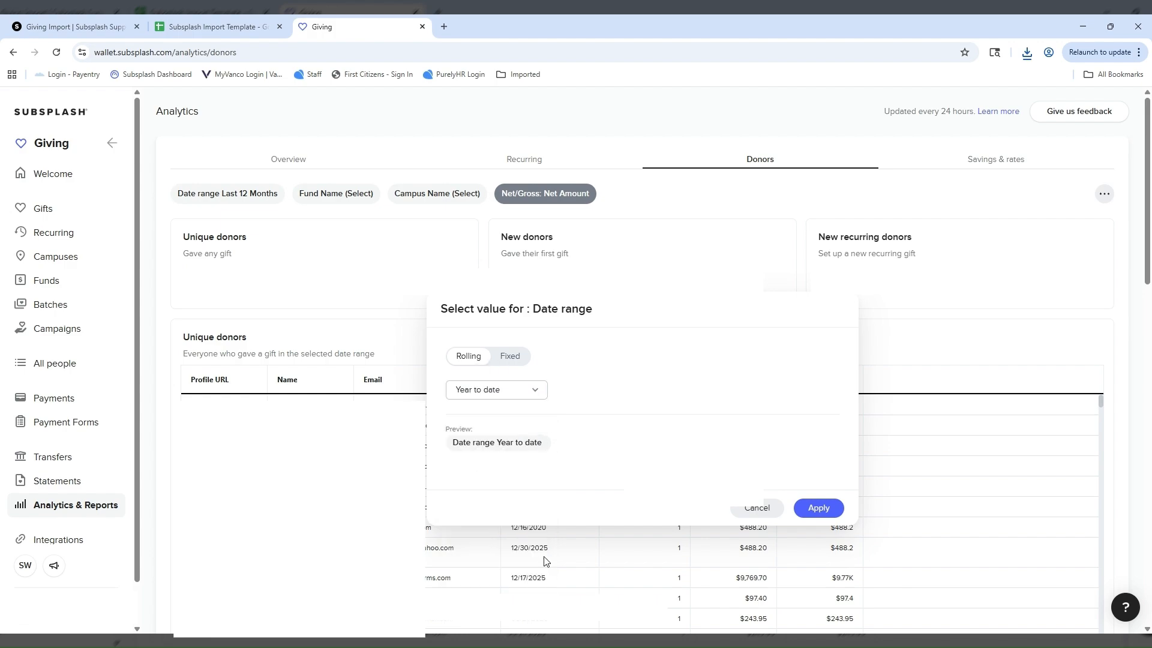
{"action": "left_click", "coordinate": [508, 390]}
{"action": "left_click_drag", "start_coordinate": [542, 470], "coordinate": [537, 504]}
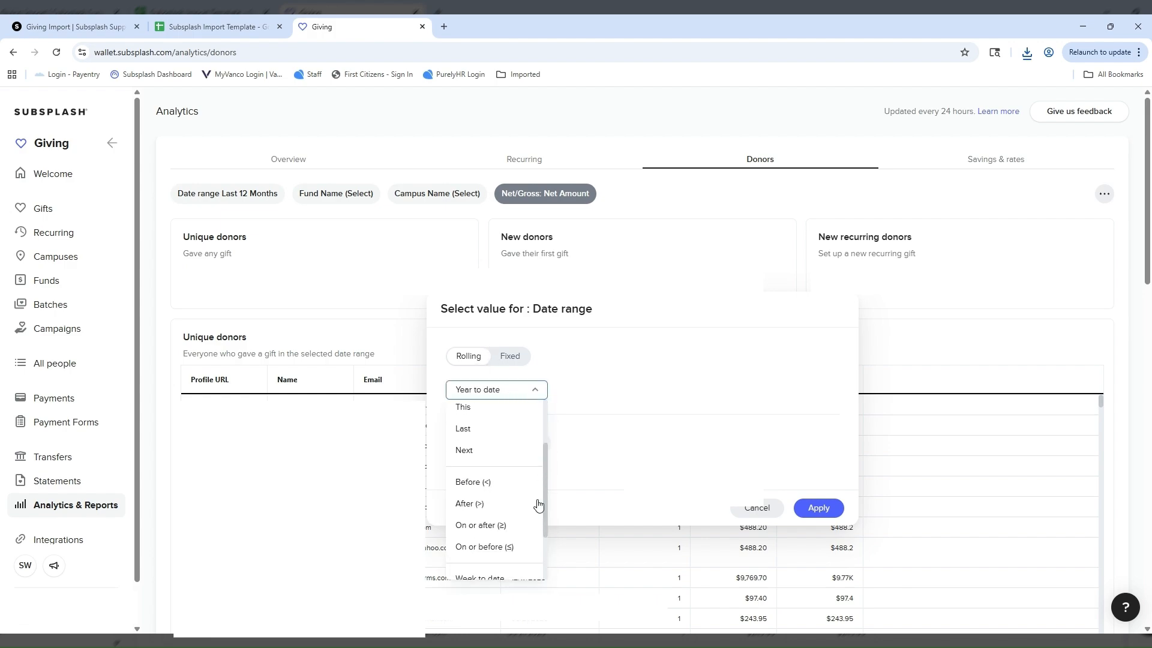
{"action": "left_click", "coordinate": [511, 483]}
{"action": "left_click", "coordinate": [610, 396]}
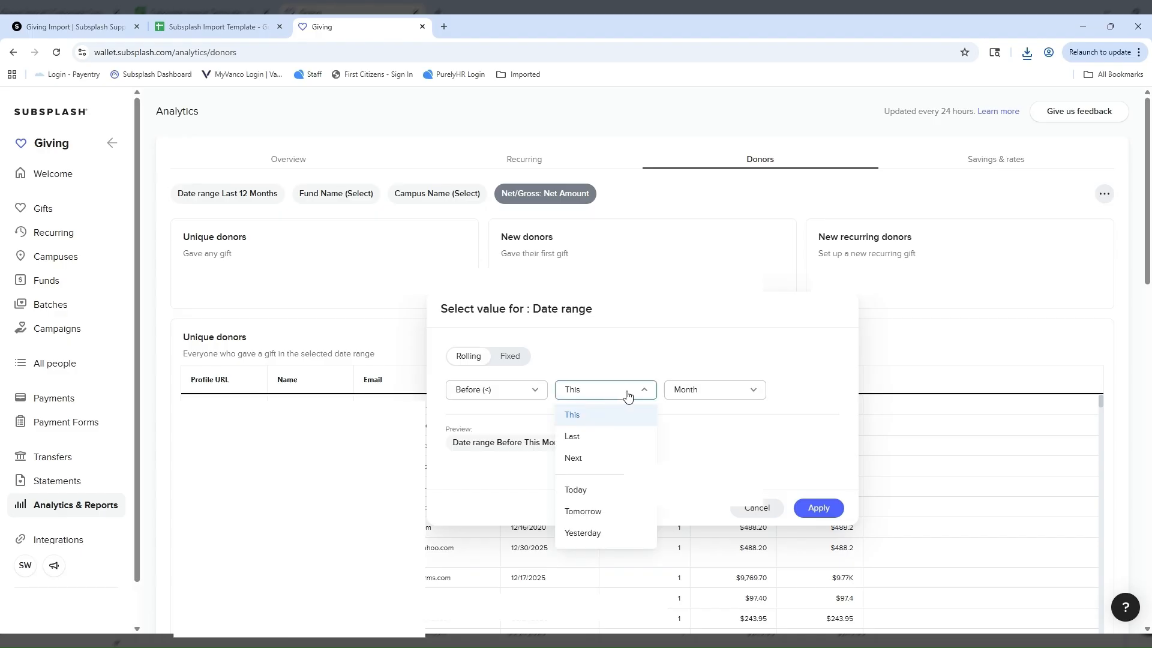
{"action": "left_click", "coordinate": [625, 531]}
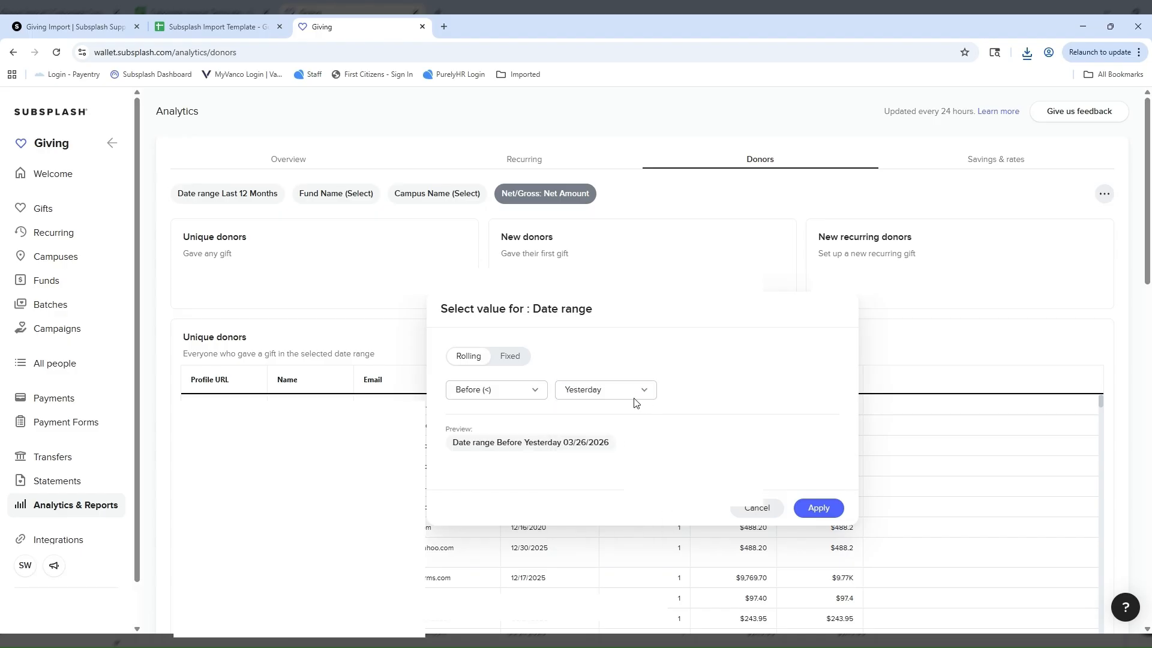
{"action": "left_click", "coordinate": [491, 390]}
{"action": "left_click_drag", "start_coordinate": [546, 459], "coordinate": [550, 433]}
- Apply a fixed date range between 12/01/2018 and 12/31/2018 to the Donors analytics and look through the donor tables
{"action": "left_click", "coordinate": [516, 358]}
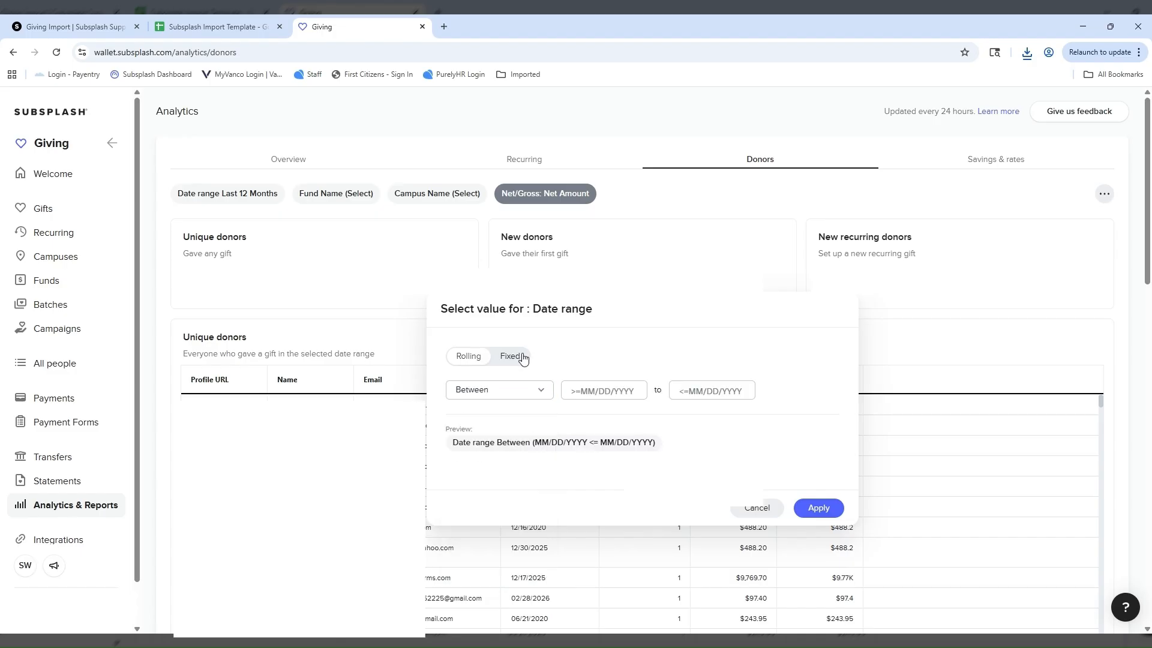
{"action": "left_click", "coordinate": [600, 392]}
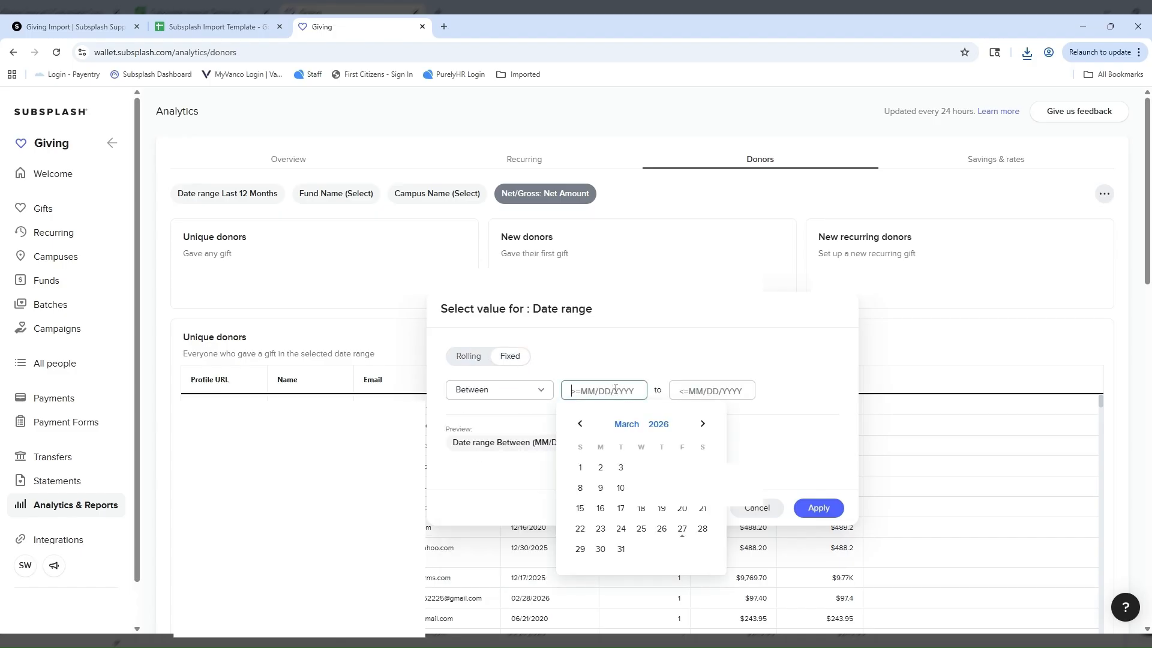
{"action": "type", "text": "12/0"}
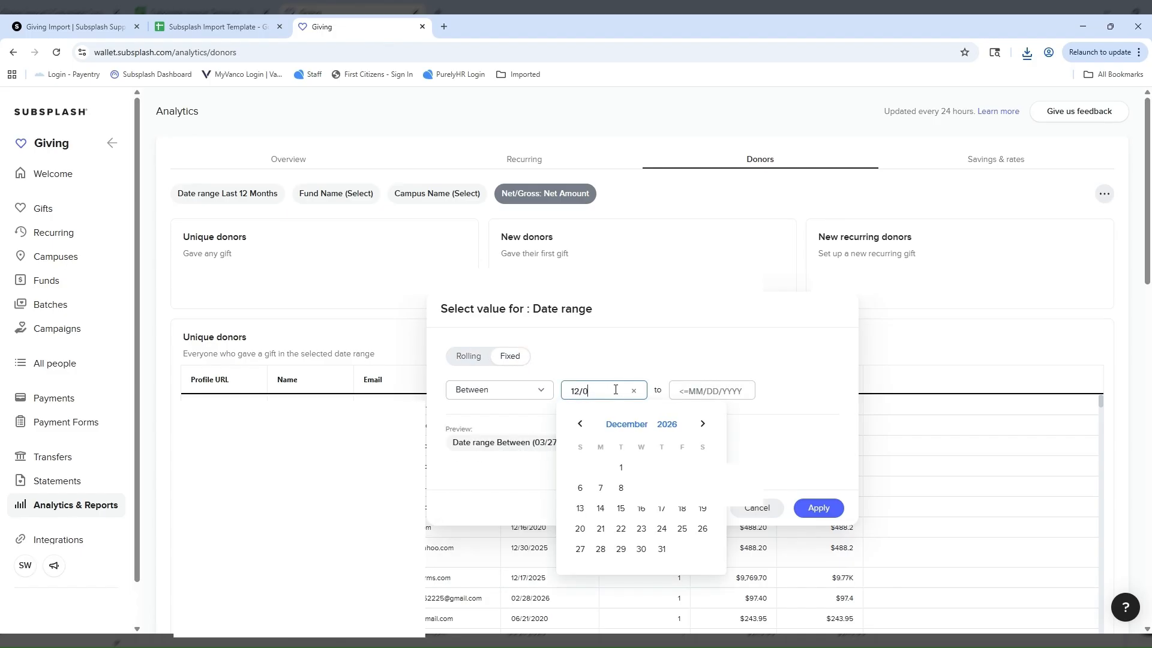
{"action": "type", "text": "1/2018"}
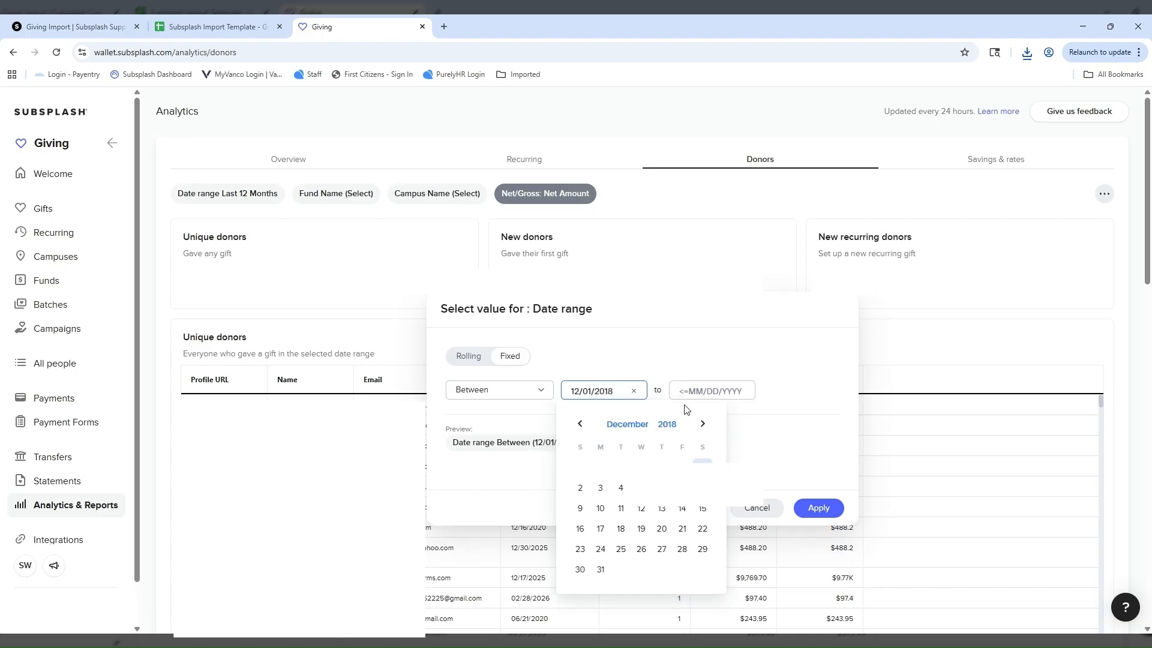
{"action": "left_click", "coordinate": [711, 390]}
{"action": "type", "text": "12/31"}
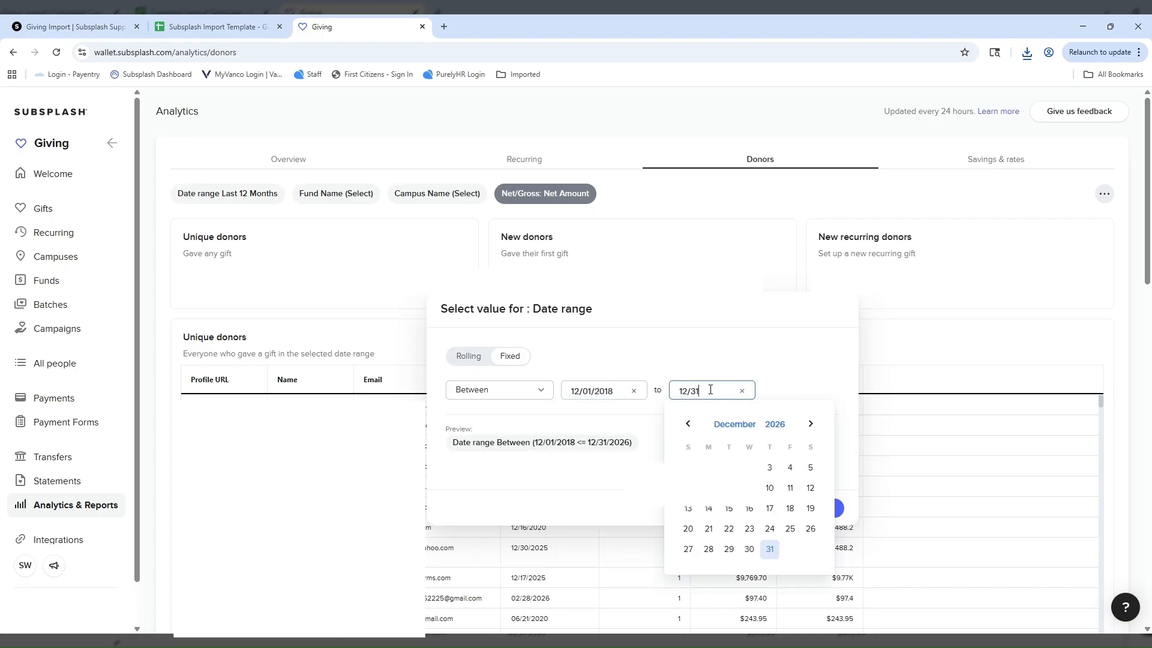
{"action": "type", "text": "/2018"}
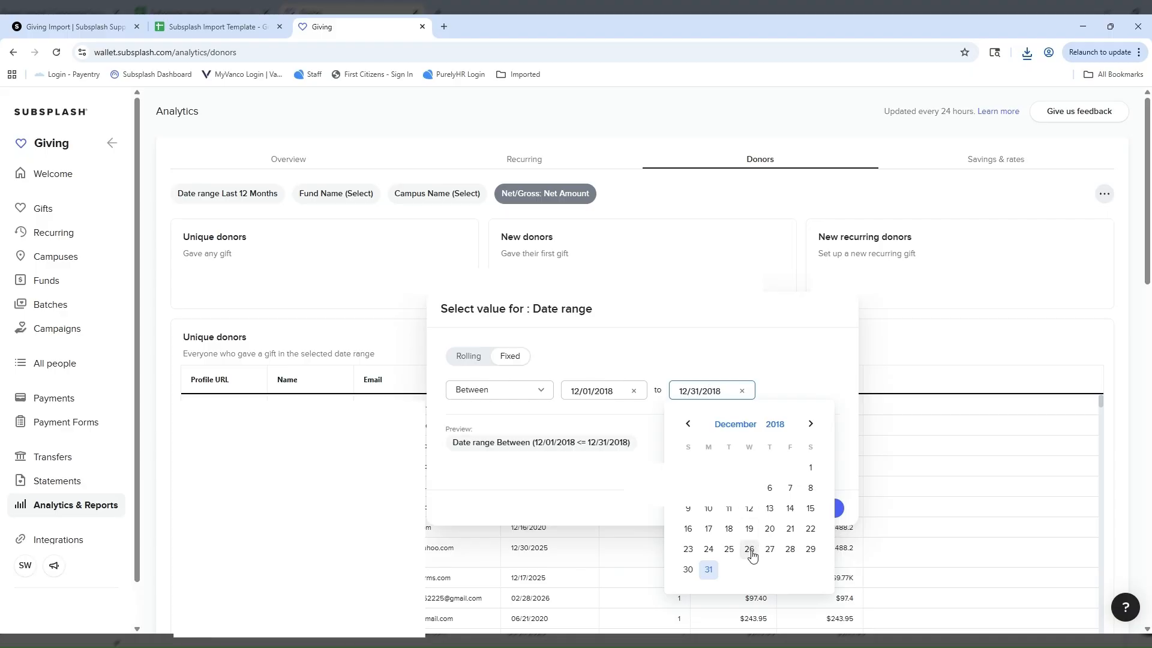
{"action": "left_click", "coordinate": [708, 570]}
{"action": "left_click", "coordinate": [820, 509]}
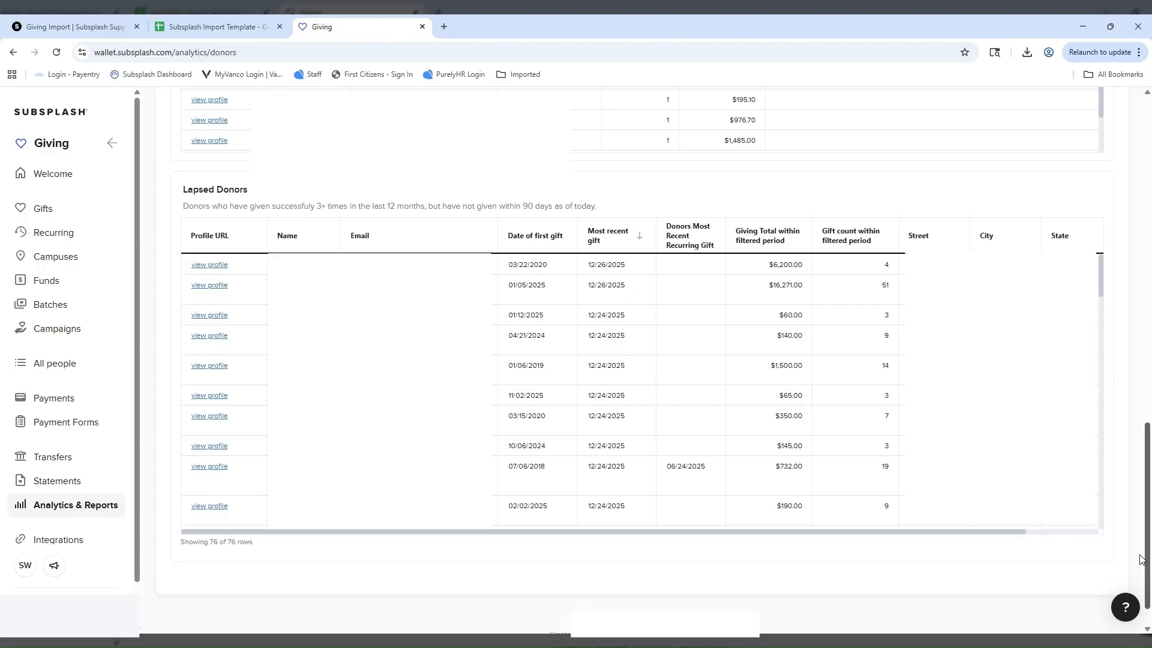
{"action": "left_click_drag", "start_coordinate": [1103, 294], "coordinate": [1125, 506]}
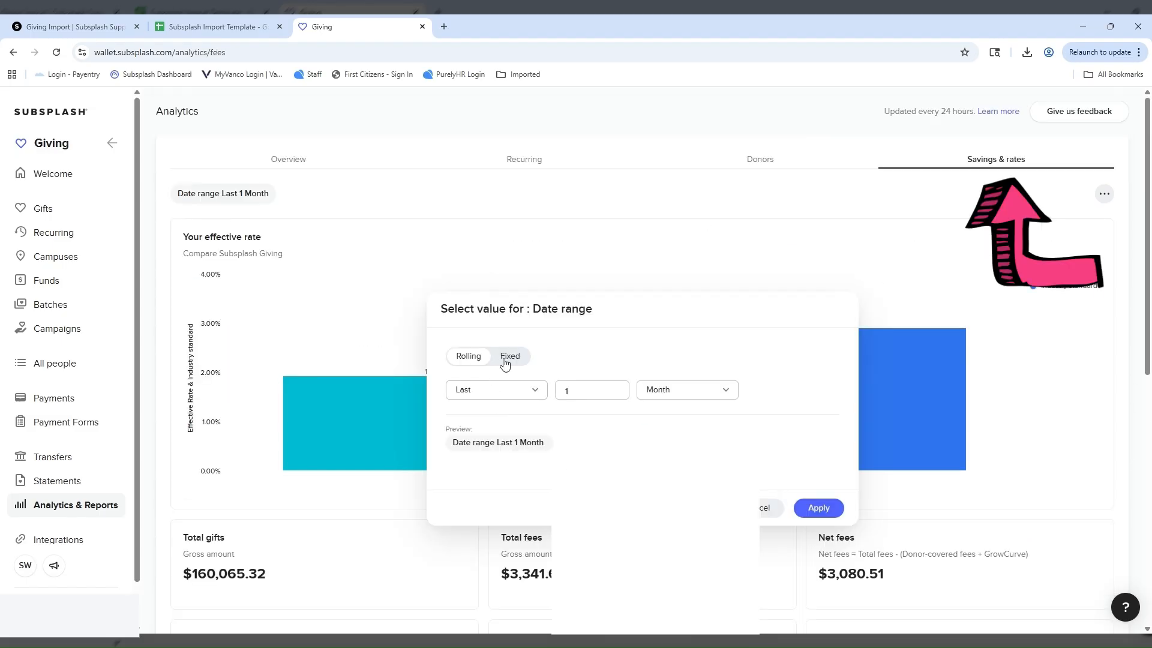
- Set the Savings & rates analytics to a fixed date range between 12/01/2018 and 12/31/2018 and review the fee figures
{"action": "left_click", "coordinate": [509, 356]}
{"action": "left_click", "coordinate": [619, 389]}
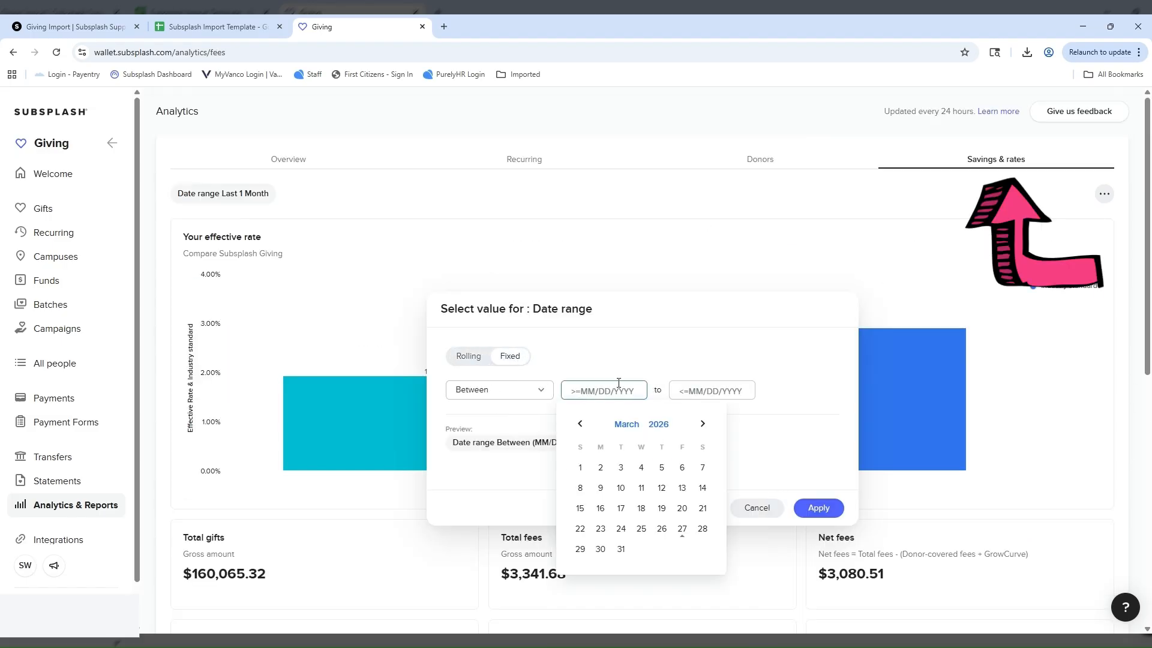
{"action": "type", "text": "12/01/2018"}
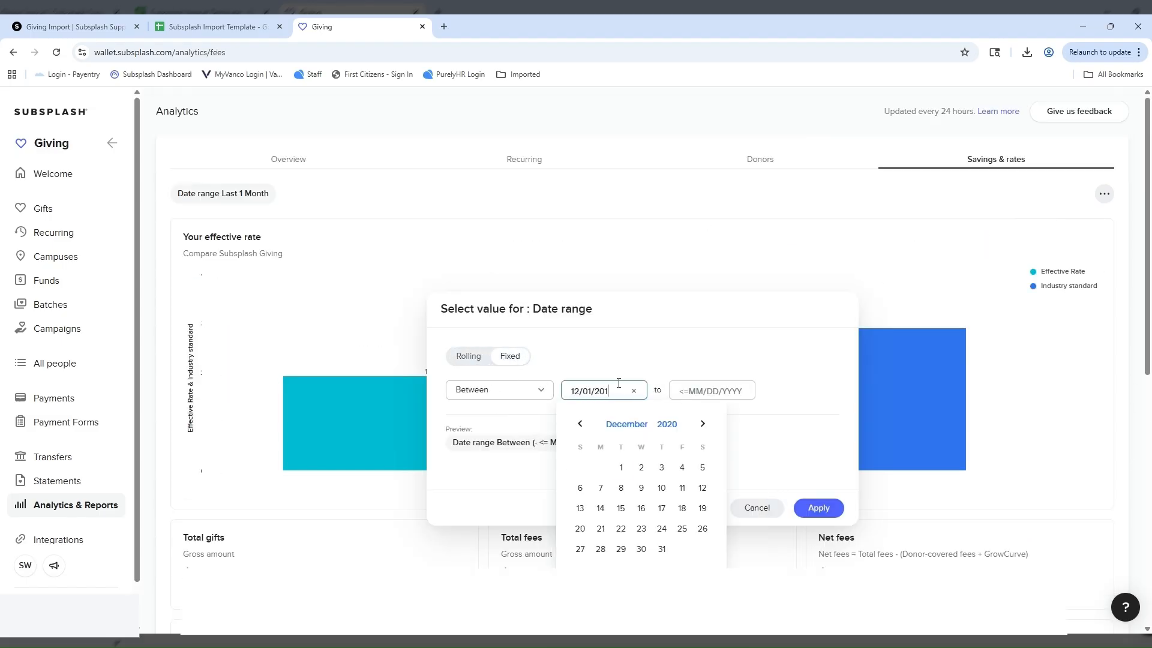
{"action": "left_click", "coordinate": [730, 392]}
{"action": "type", "text": "12/31/"}
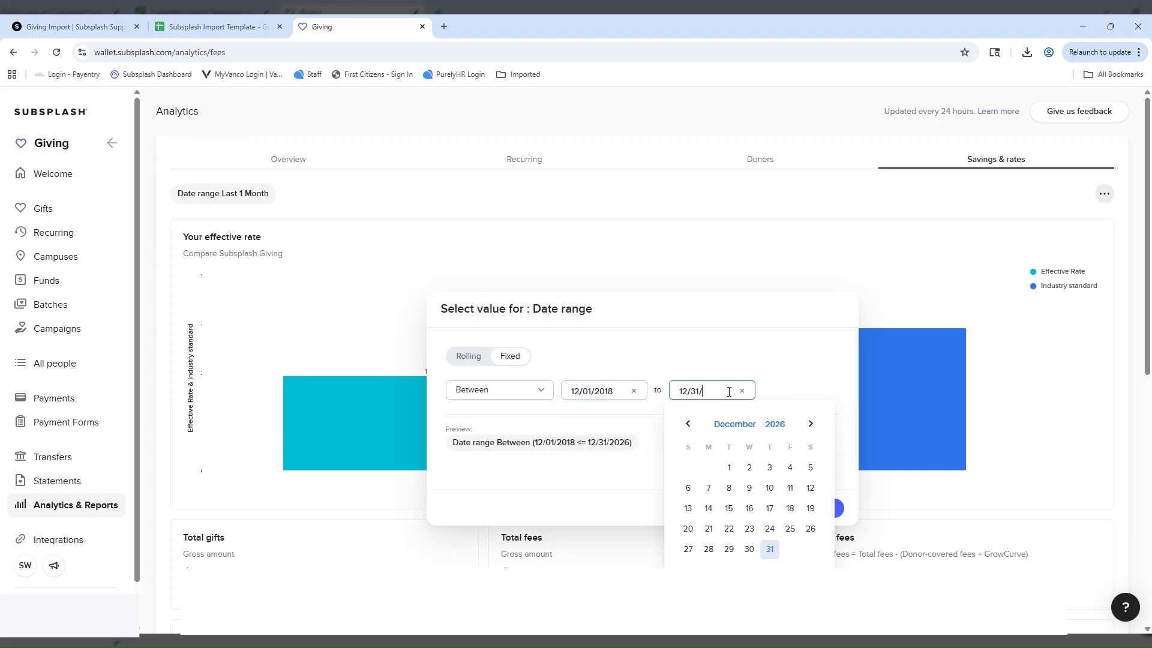
{"action": "type", "text": "2018"}
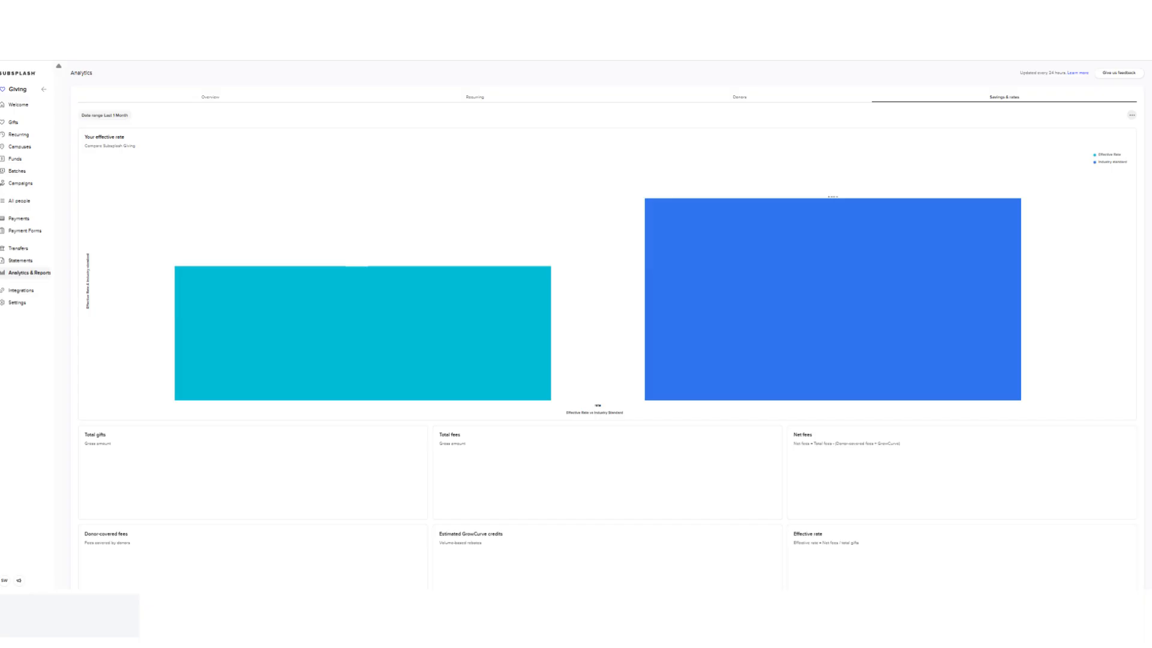
{"action": "scroll", "coordinate": [600, 324], "scroll_direction": "down", "scroll_amount": 6}
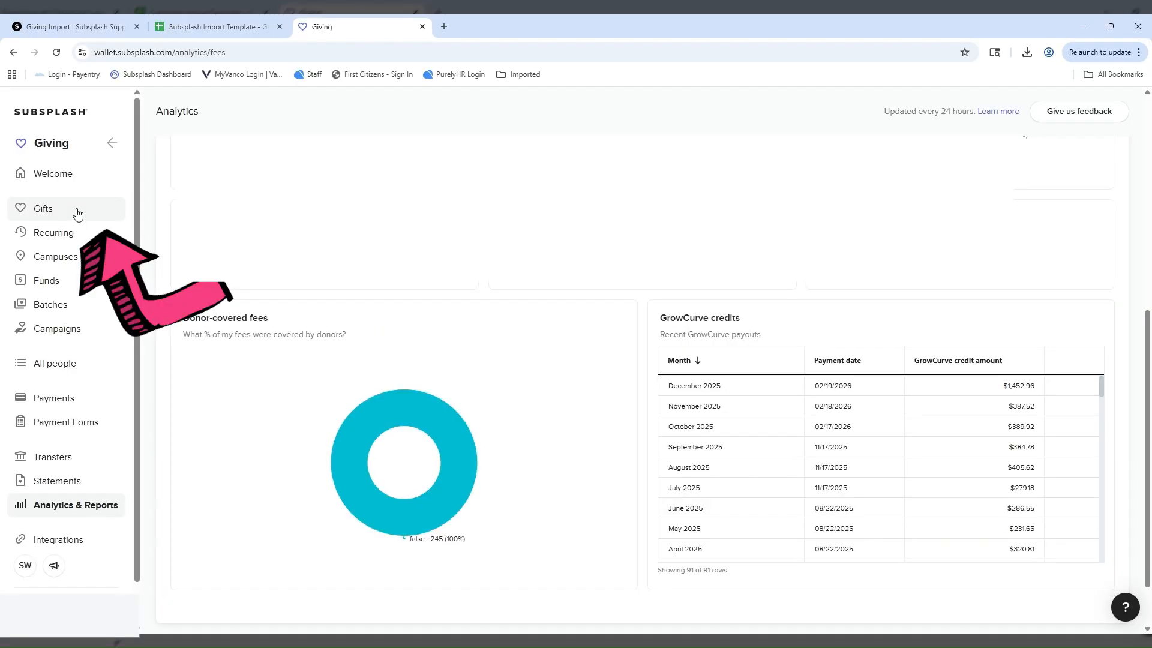
- On the Gifts page, filter the gift list by the Brazilian Congregation fund
{"action": "left_click", "coordinate": [72, 211]}
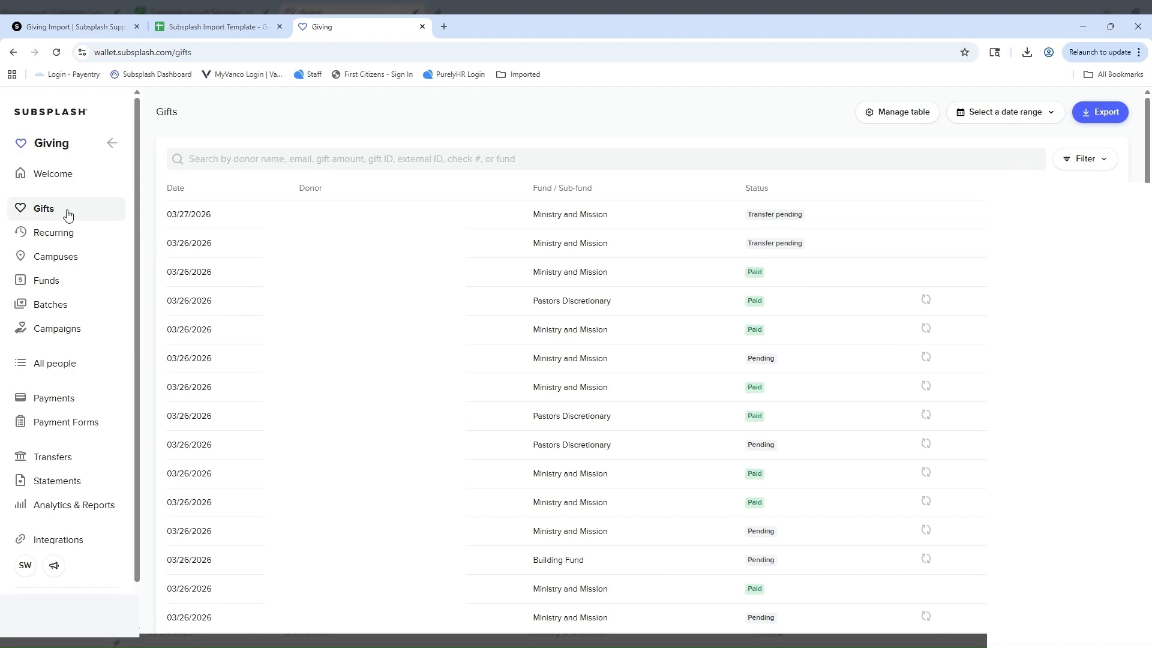
{"action": "left_click", "coordinate": [1094, 160]}
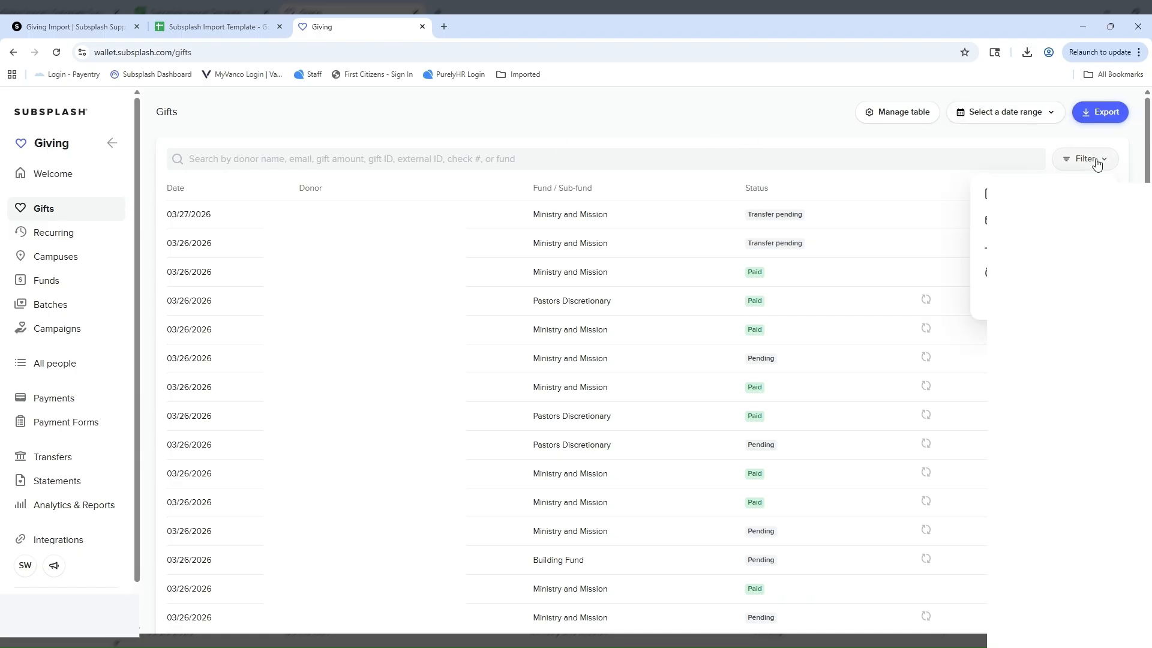
{"action": "left_click", "coordinate": [1048, 195]}
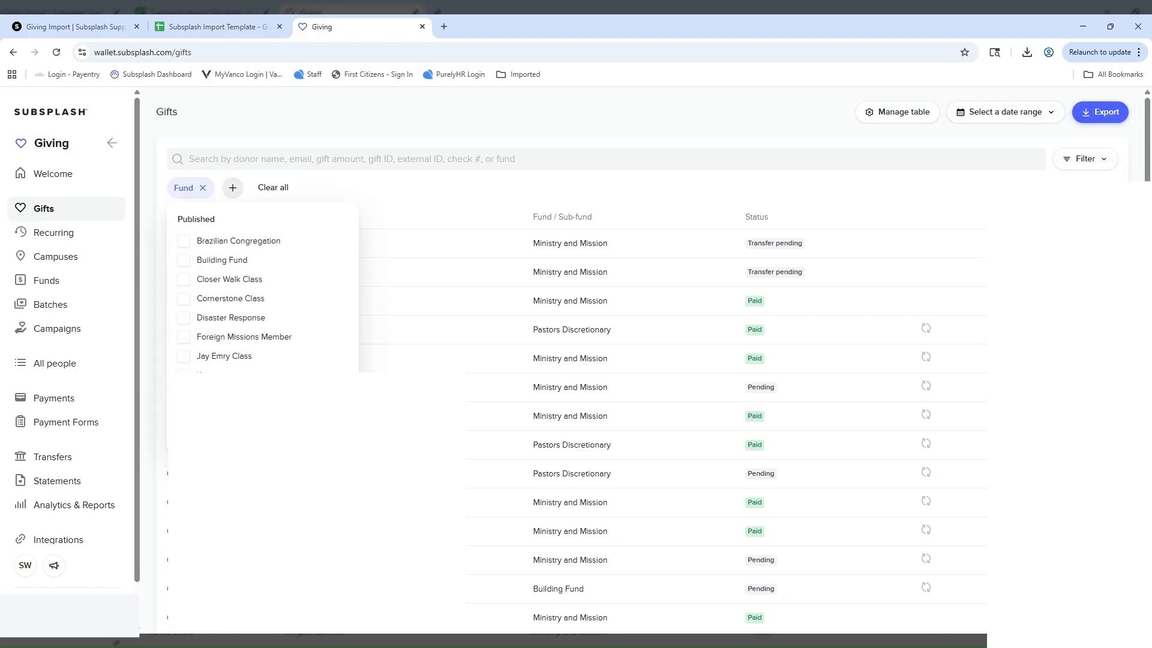
{"action": "left_click", "coordinate": [185, 242]}
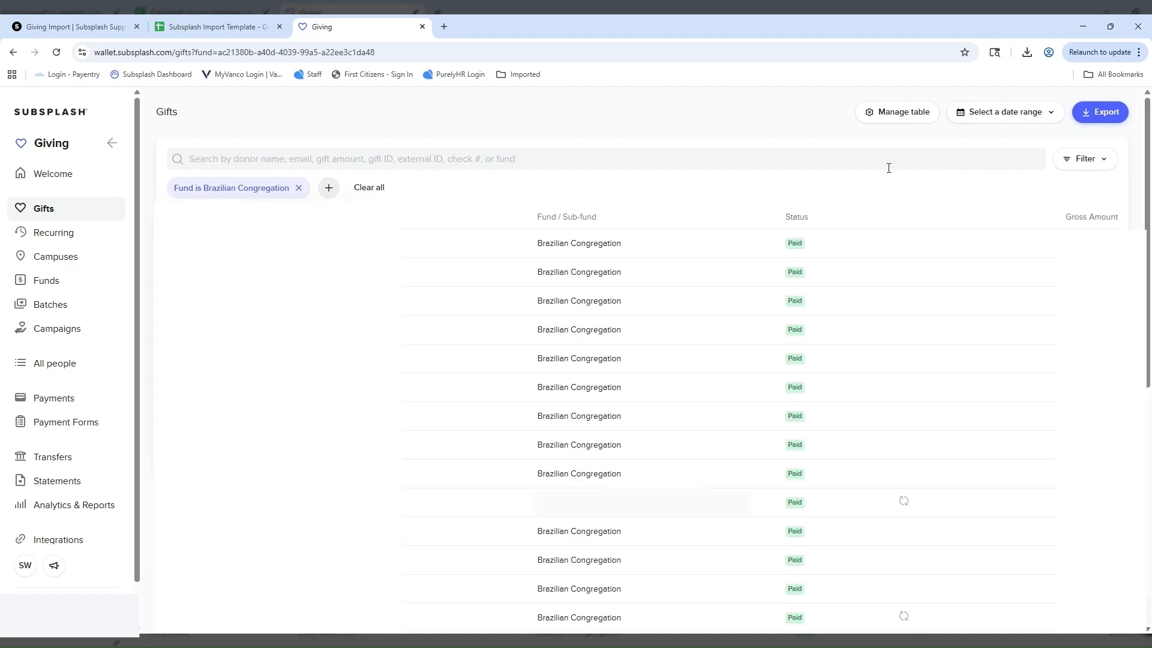
- Limit the Gifts list to 12/01/2018 through 12/31/2018 and remove the Brazilian Congregation fund filter
{"action": "left_click", "coordinate": [1005, 114]}
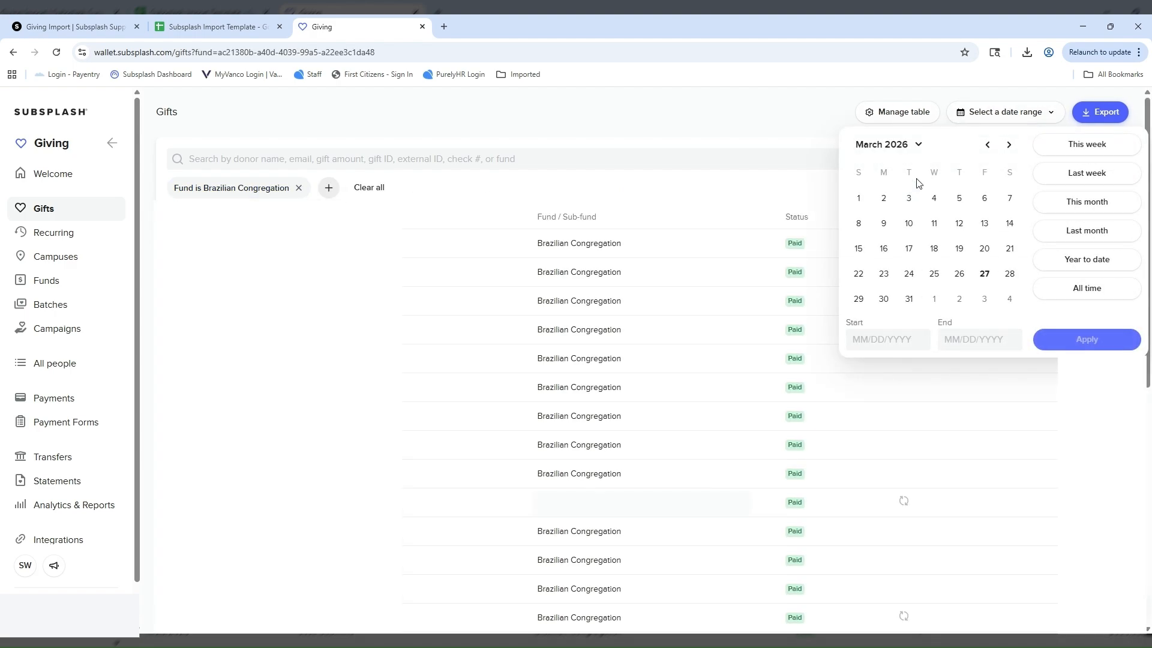
{"action": "left_click", "coordinate": [890, 339]}
{"action": "type", "text": "12"}
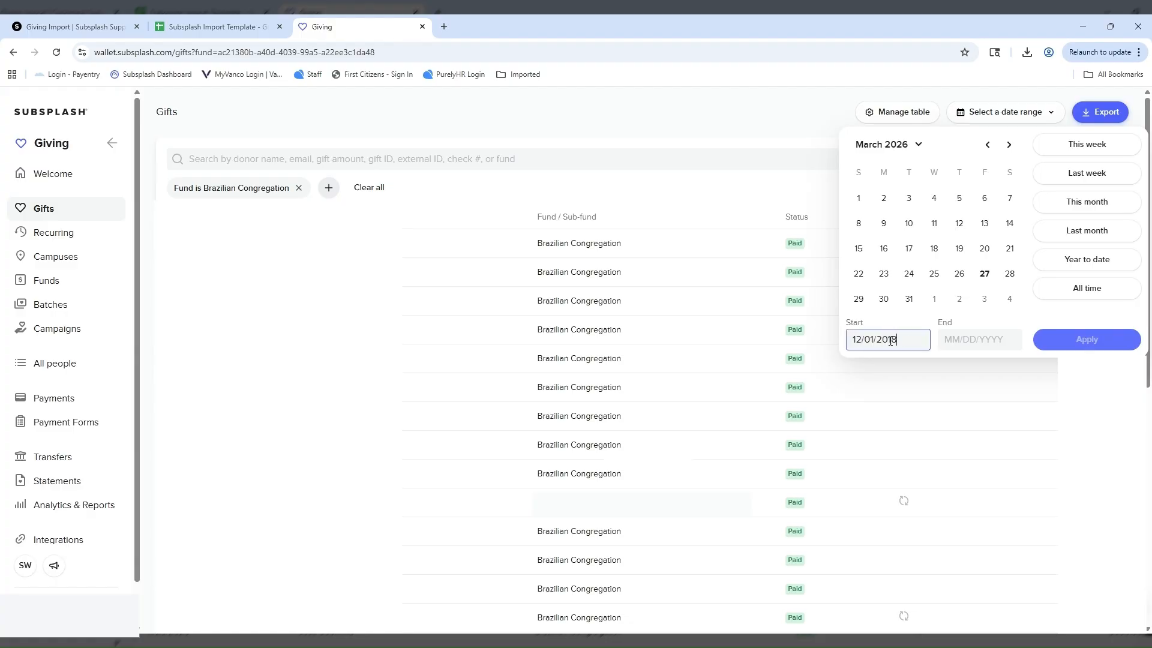
{"action": "type", "text": "/01/2018"}
{"action": "key", "text": "Tab"}
{"action": "type", "text": "12"}
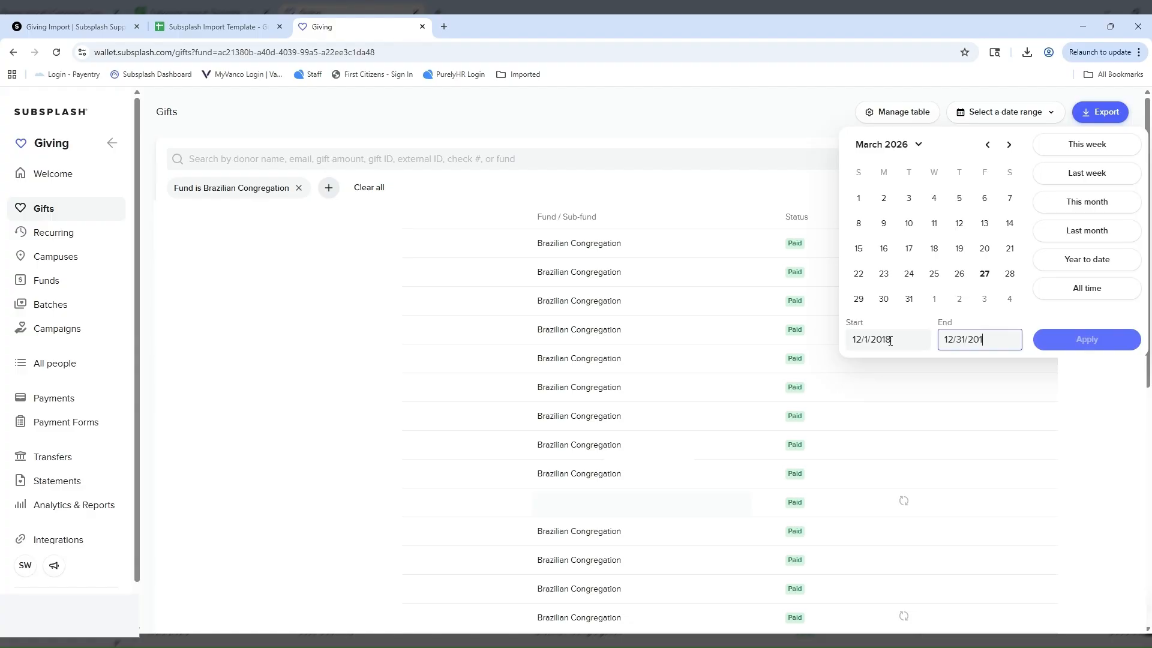
{"action": "left_click", "coordinate": [1044, 340]}
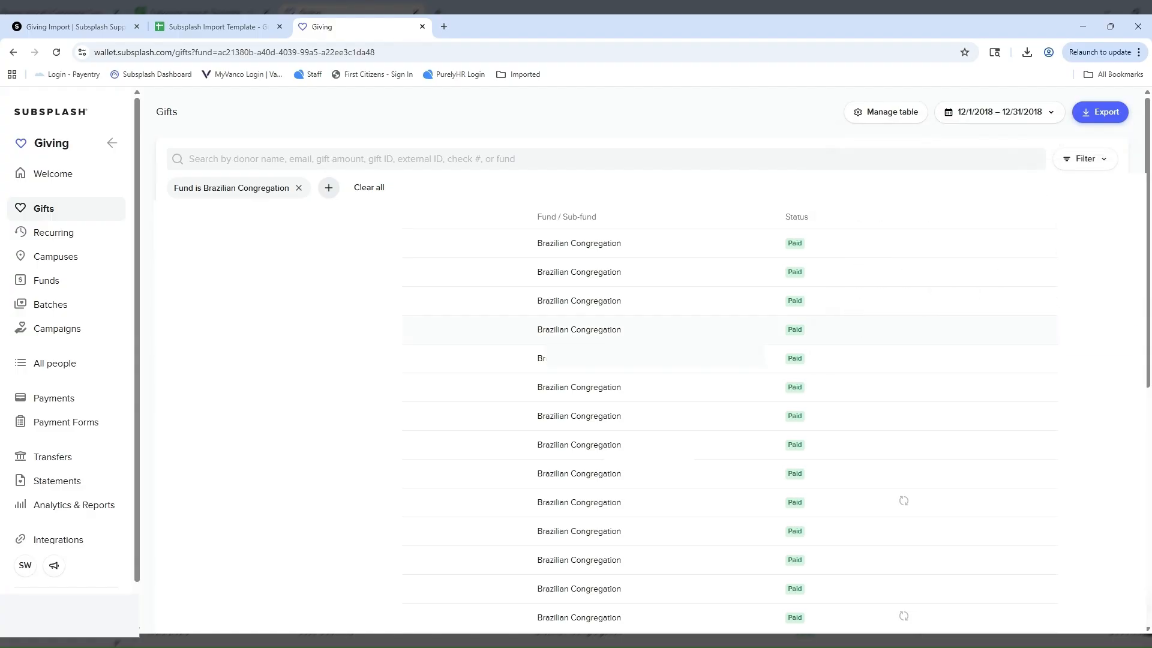
{"action": "left_click", "coordinate": [1090, 163]}
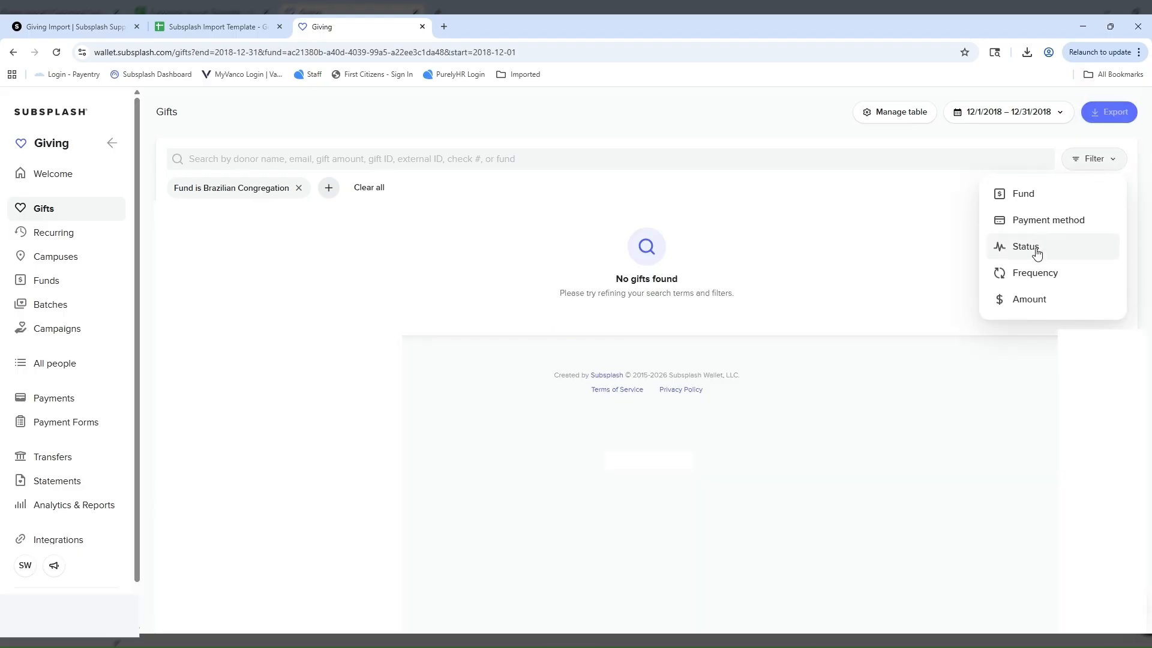
{"action": "left_click", "coordinate": [298, 188]}
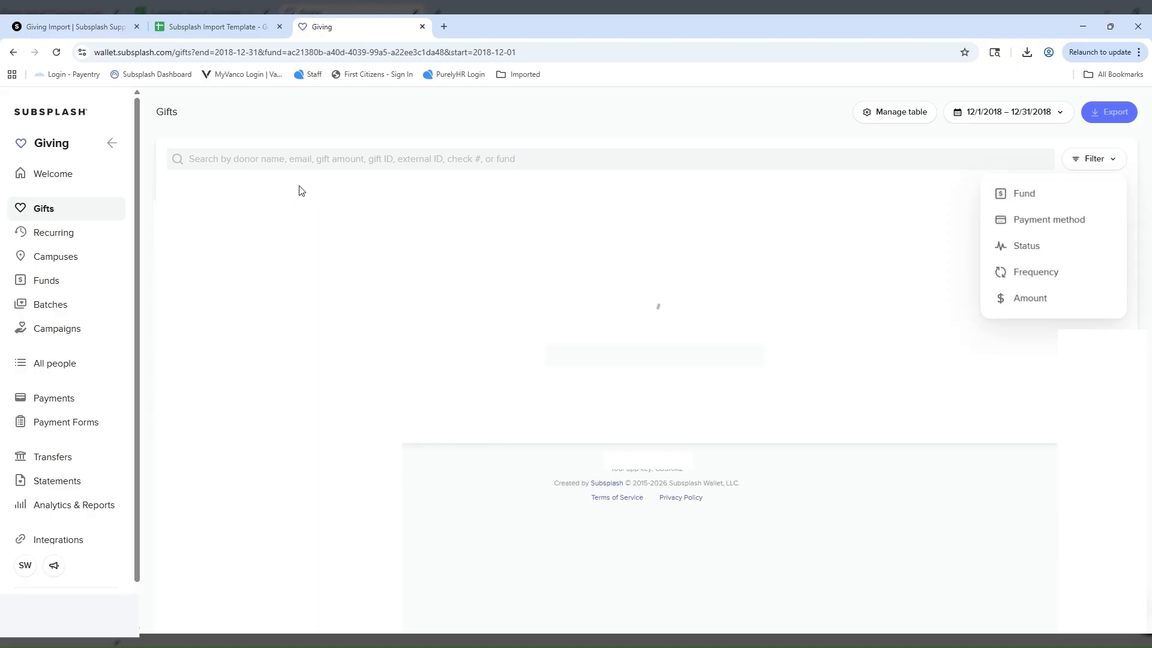
- Filter the gifts to amounts from $100.00 to $1,000.00
{"action": "left_click", "coordinate": [1091, 159]}
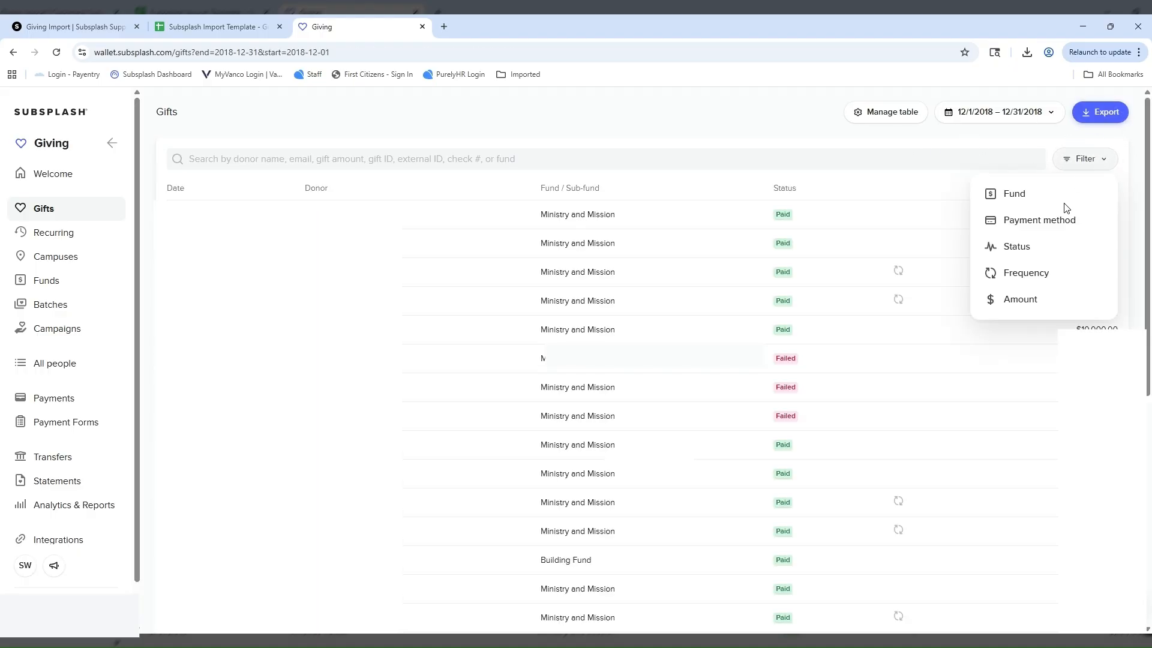
{"action": "left_click", "coordinate": [1028, 300]}
{"action": "left_click", "coordinate": [200, 238]}
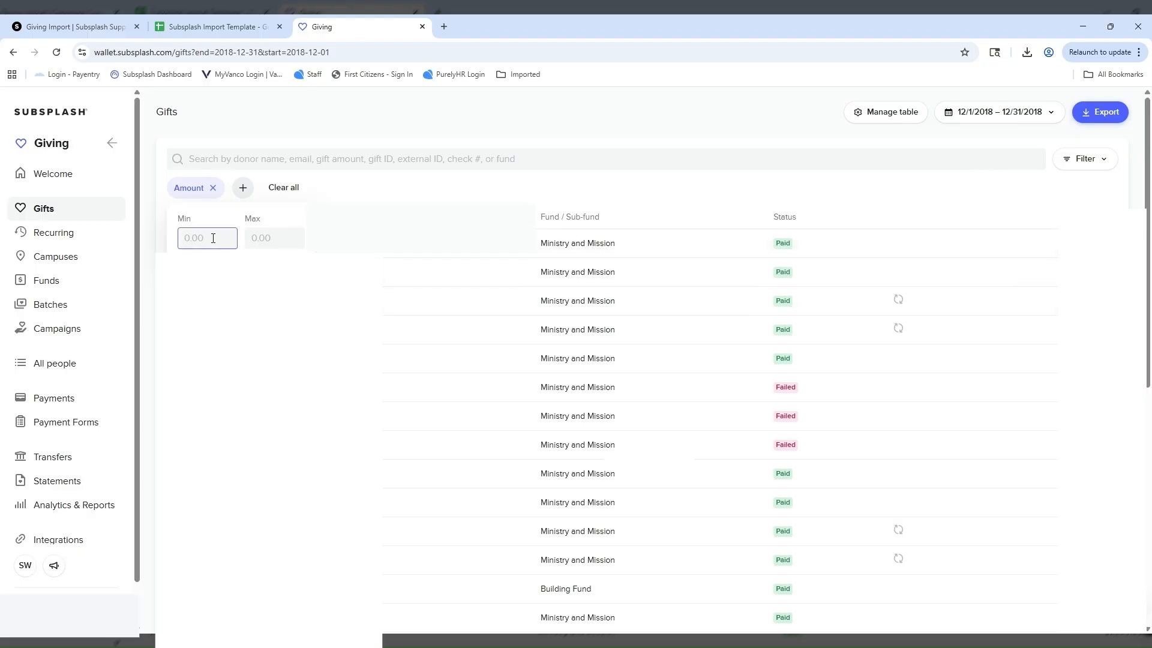
{"action": "type", "text": "100"}
{"action": "key", "text": "Tab"}
{"action": "type", "text": "1000"}
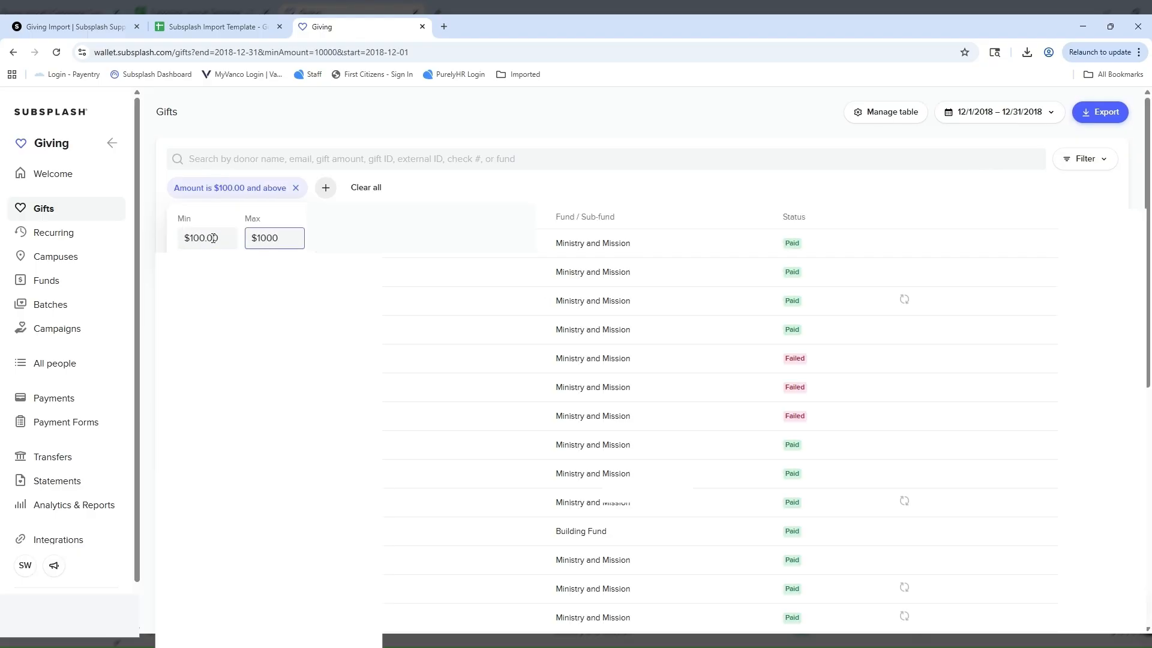
{"action": "key", "text": "Tab"}
{"action": "left_click", "coordinate": [561, 201]}
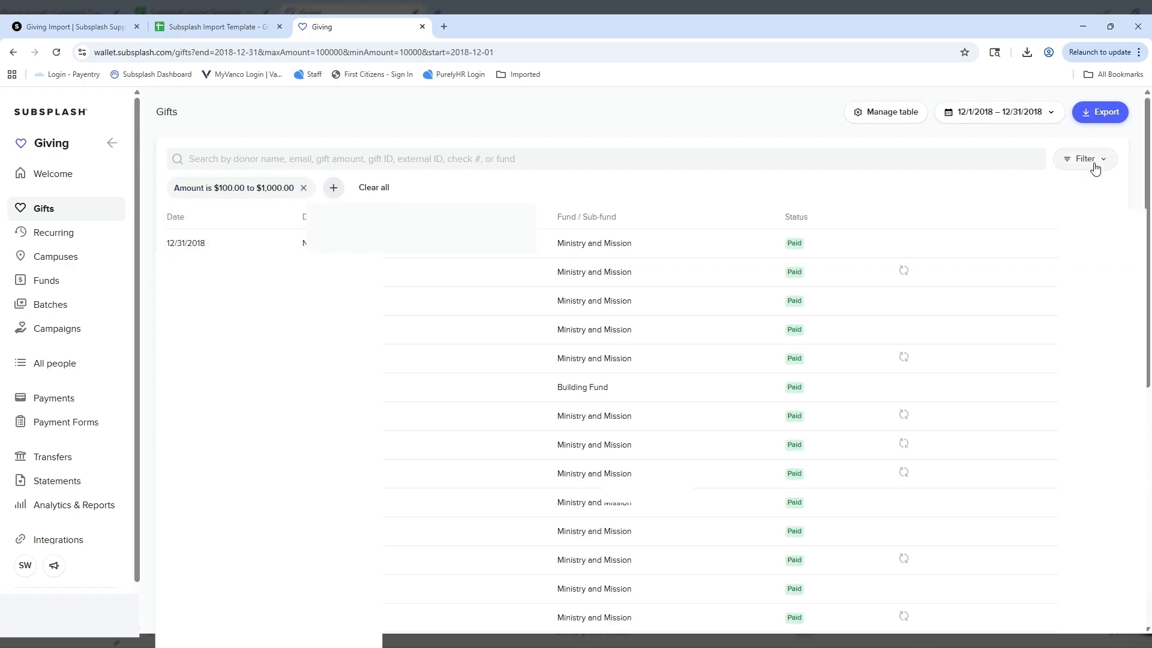
- Bring up the fund filter choices and remove the amount filter from the gift list
{"action": "left_click", "coordinate": [1092, 162]}
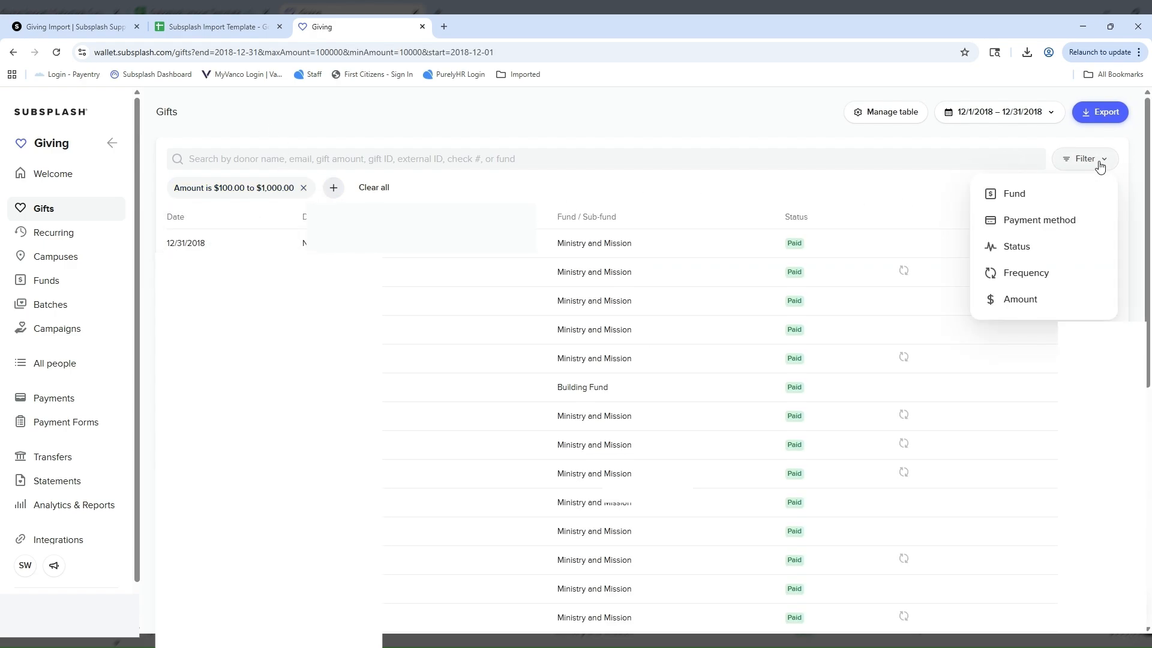
{"action": "left_click", "coordinate": [1044, 200]}
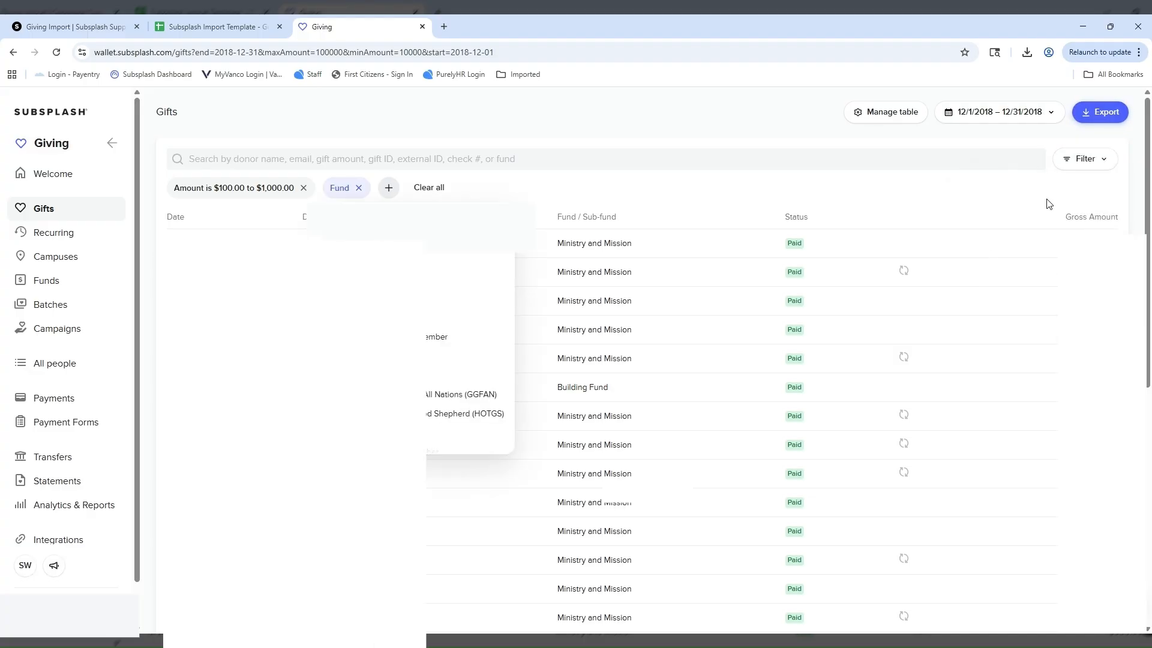
{"action": "left_click", "coordinate": [305, 187]}
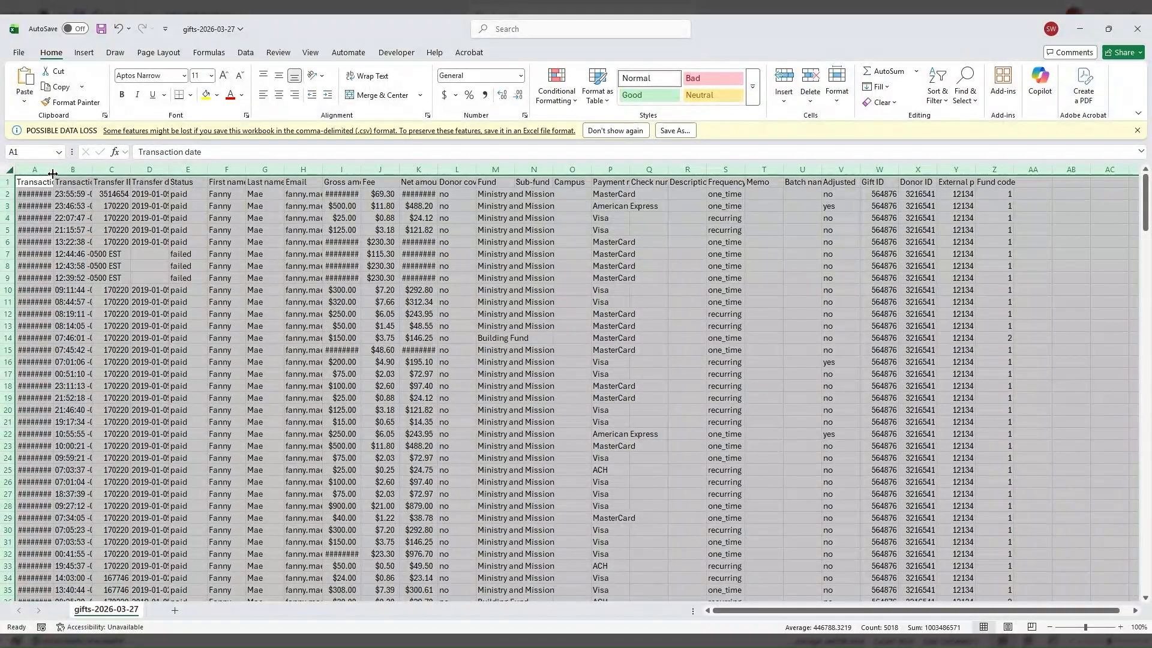
- In Excel, auto-fit the column widths of the gifts-2026-03-27 export and look through the gift rows
{"action": "double_click", "coordinate": [53, 169]}
{"action": "left_click", "coordinate": [391, 194]}
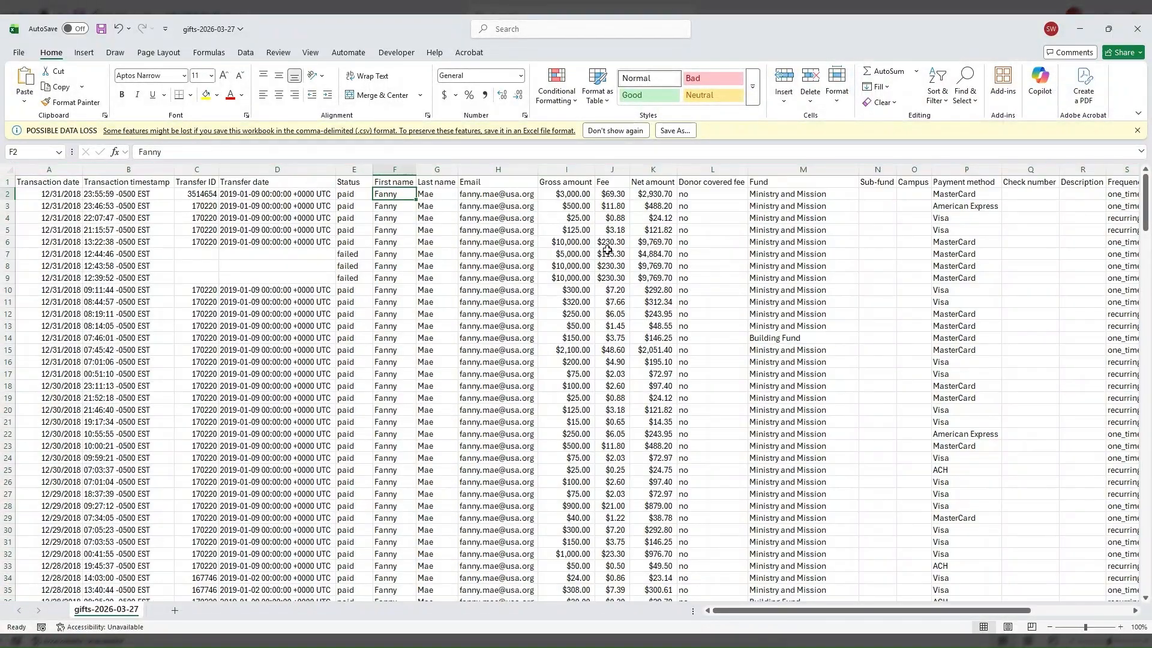
{"action": "scroll", "coordinate": [750, 336], "scroll_direction": "down", "scroll_amount": 18}
{"action": "scroll", "coordinate": [750, 336], "scroll_direction": "down", "scroll_amount": 20}
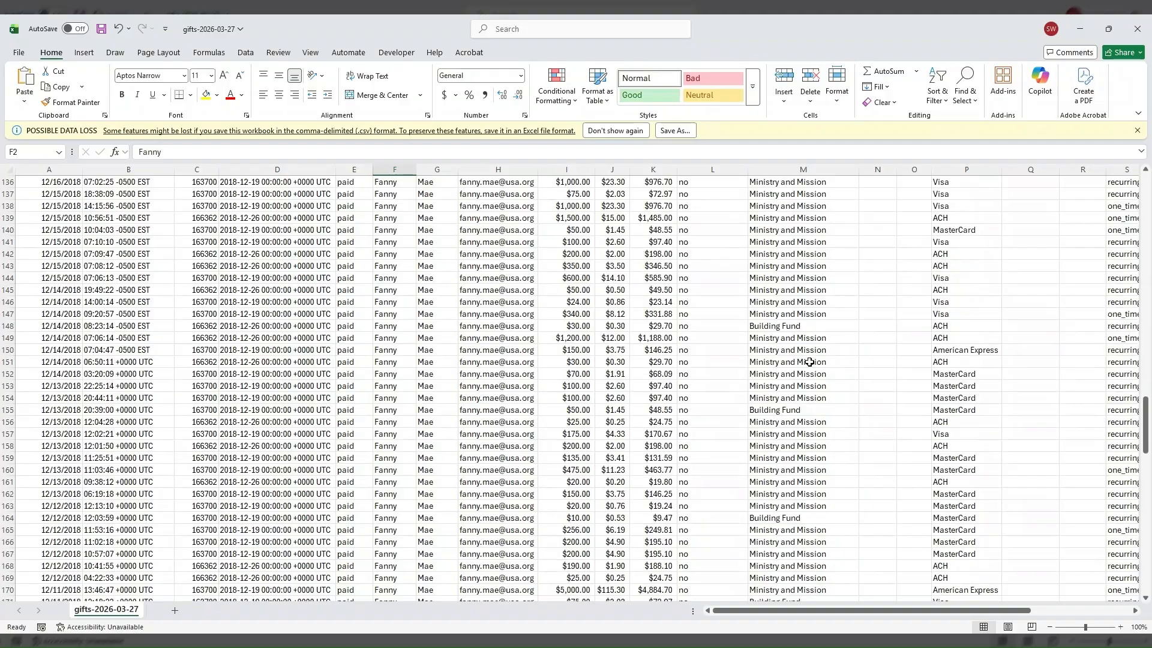
{"action": "left_click_drag", "start_coordinate": [1146, 474], "coordinate": [1146, 186]}
- Create a PivotTable on a new worksheet from the entire gift data range starting at A1
{"action": "left_click", "coordinate": [34, 181]}
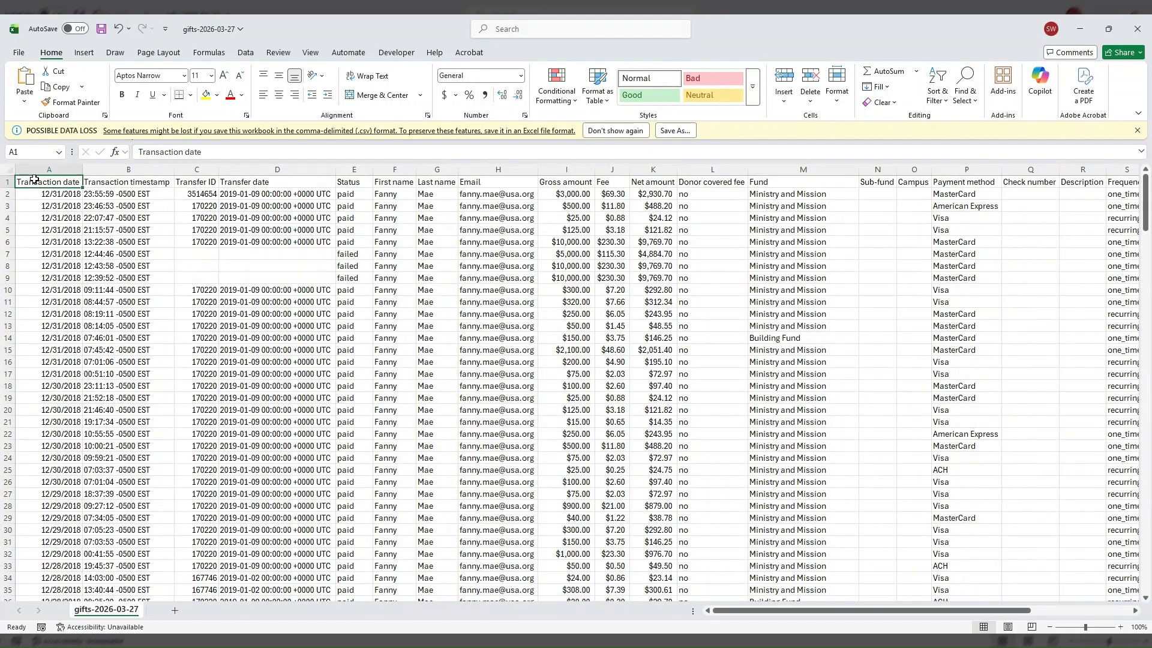
{"action": "key", "text": "ctrl+shift+Right"}
{"action": "key", "text": "ctrl+shift+Down"}
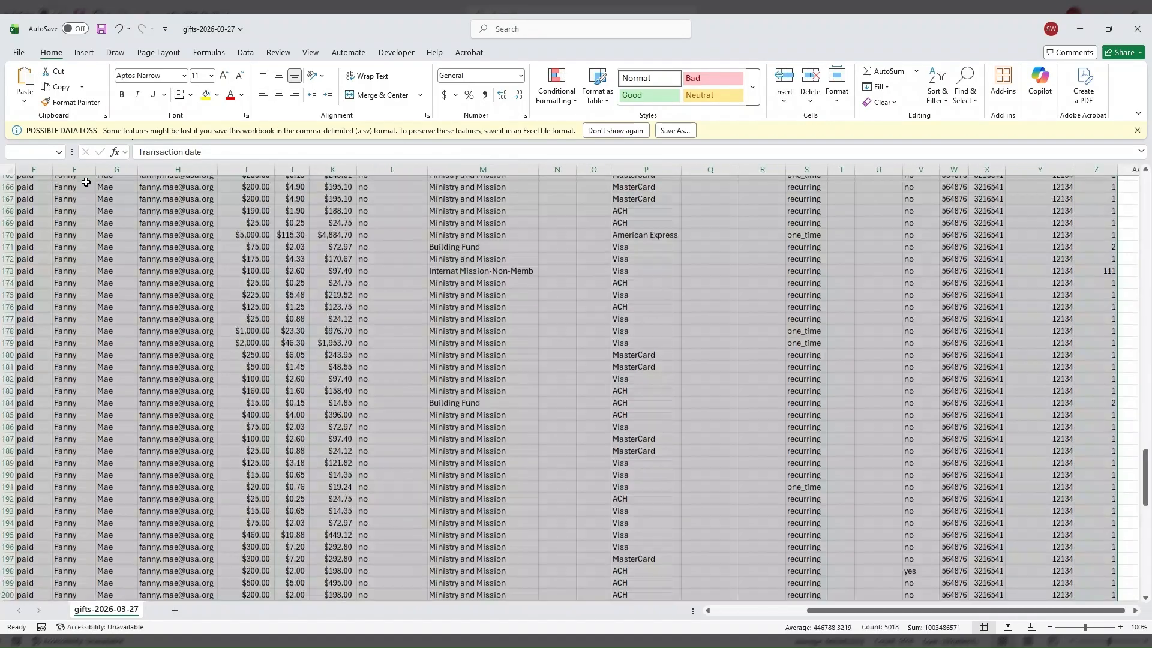
{"action": "left_click", "coordinate": [84, 52]}
{"action": "left_click", "coordinate": [30, 107]}
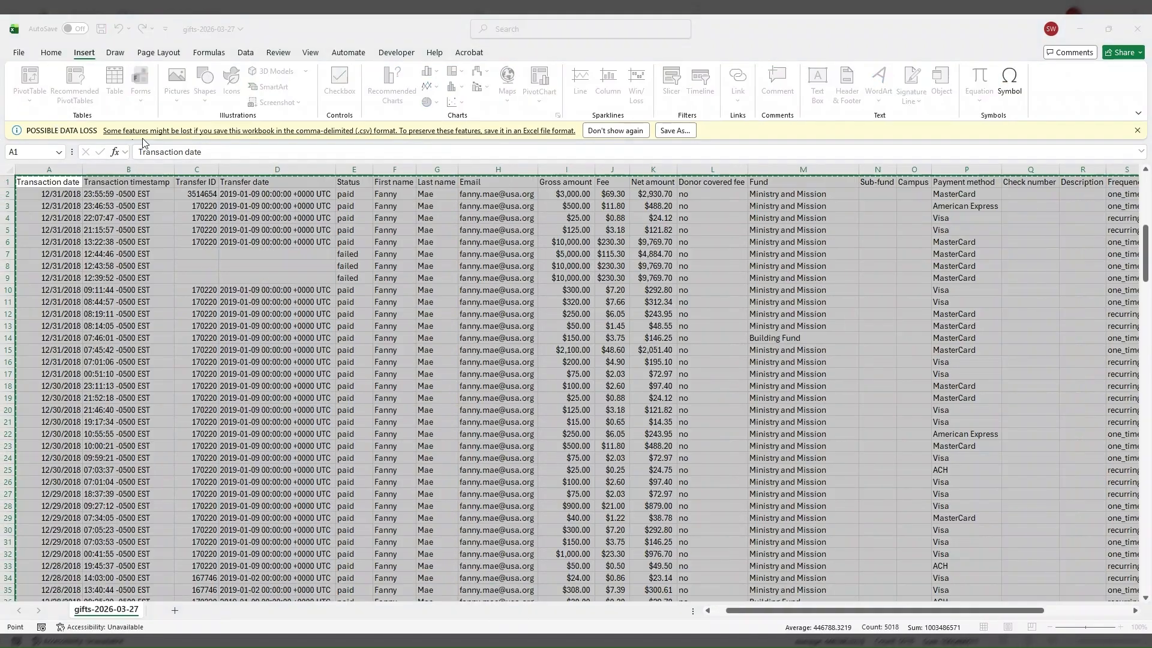
{"action": "left_click", "coordinate": [550, 369]}
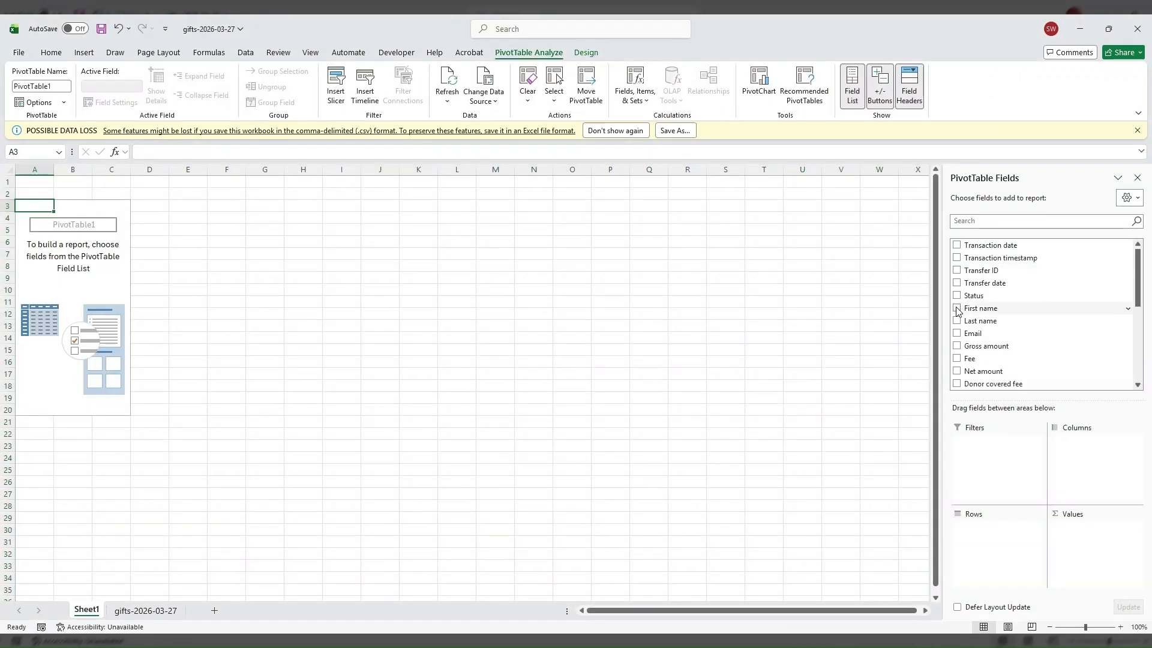
- Summarize Gross amount, Fee and Net amount as PivotTable values, with Fund as the row field
{"action": "scroll", "coordinate": [960, 336], "scroll_direction": "down", "scroll_amount": 1}
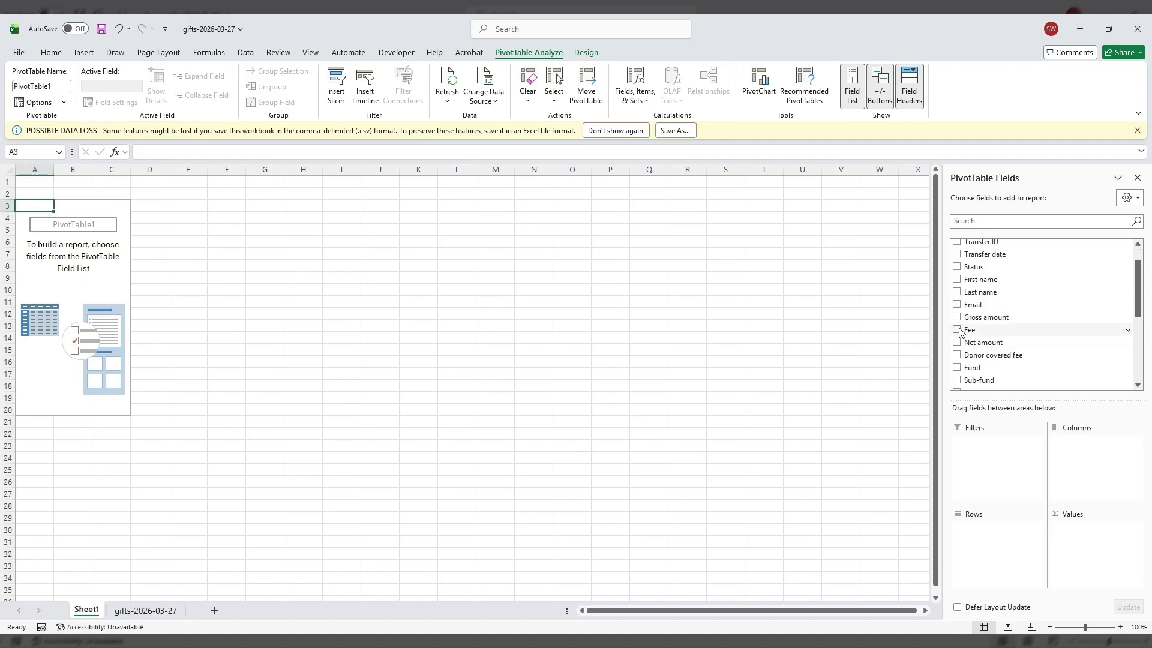
{"action": "left_click", "coordinate": [957, 317]}
{"action": "left_click", "coordinate": [957, 330]}
{"action": "left_click", "coordinate": [957, 342]}
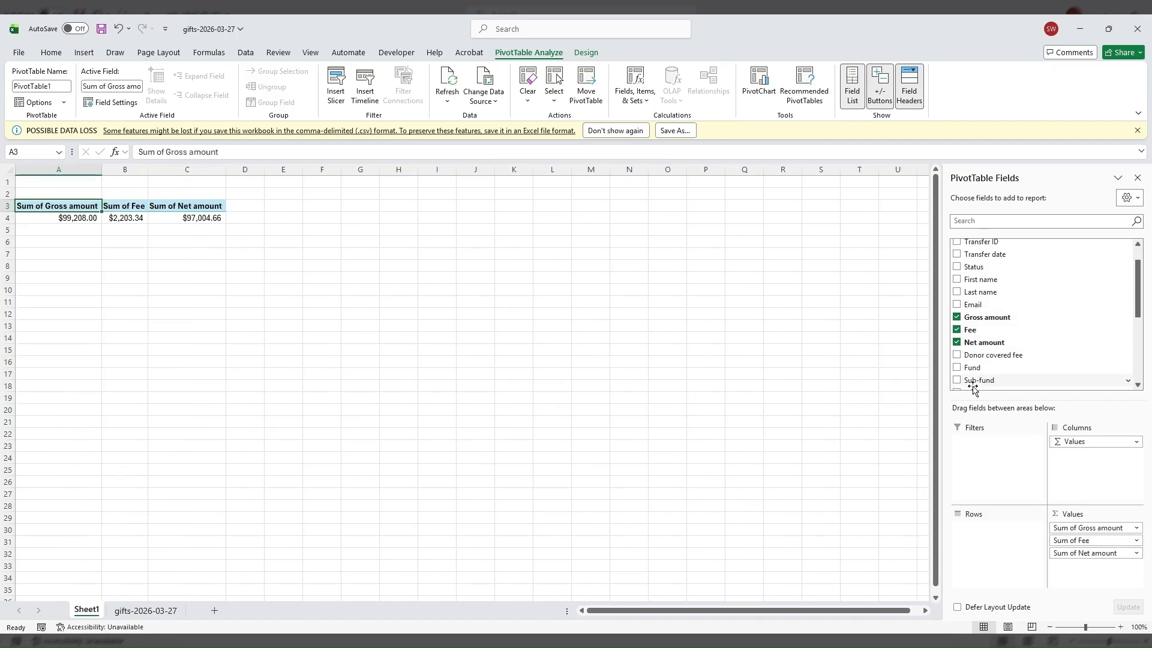
{"action": "left_click", "coordinate": [957, 368]}
- Look through the available PivotTable fields and add Fund code to the summary
{"action": "scroll", "coordinate": [1014, 366], "scroll_direction": "down", "scroll_amount": 3}
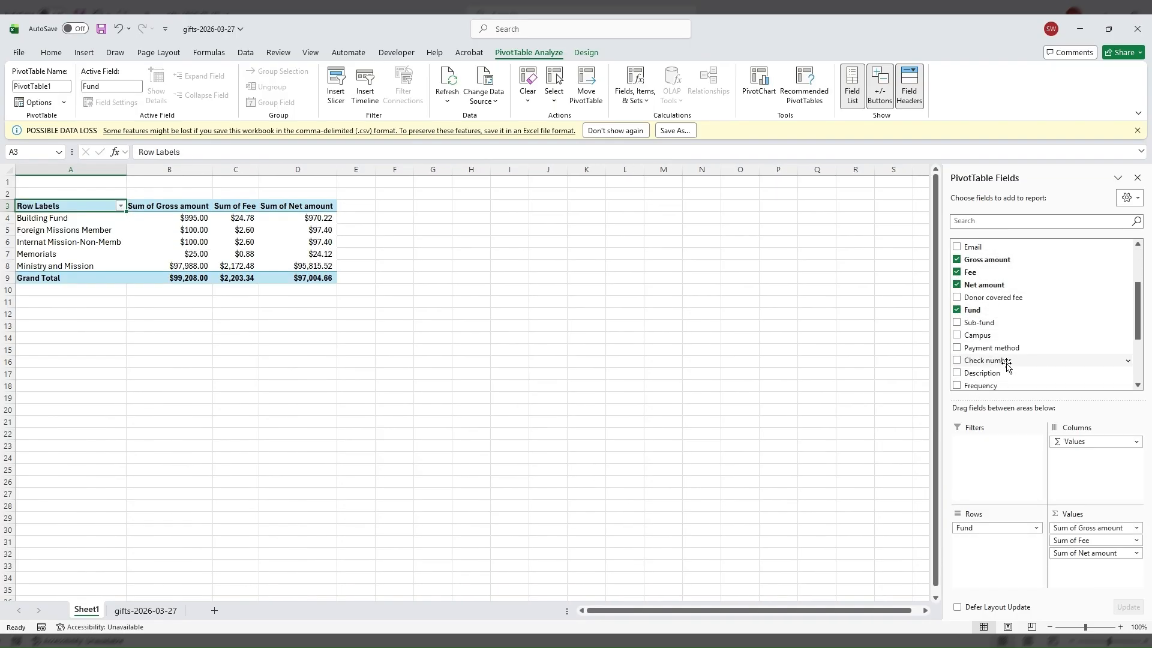
{"action": "scroll", "coordinate": [1023, 357], "scroll_direction": "down", "scroll_amount": 2}
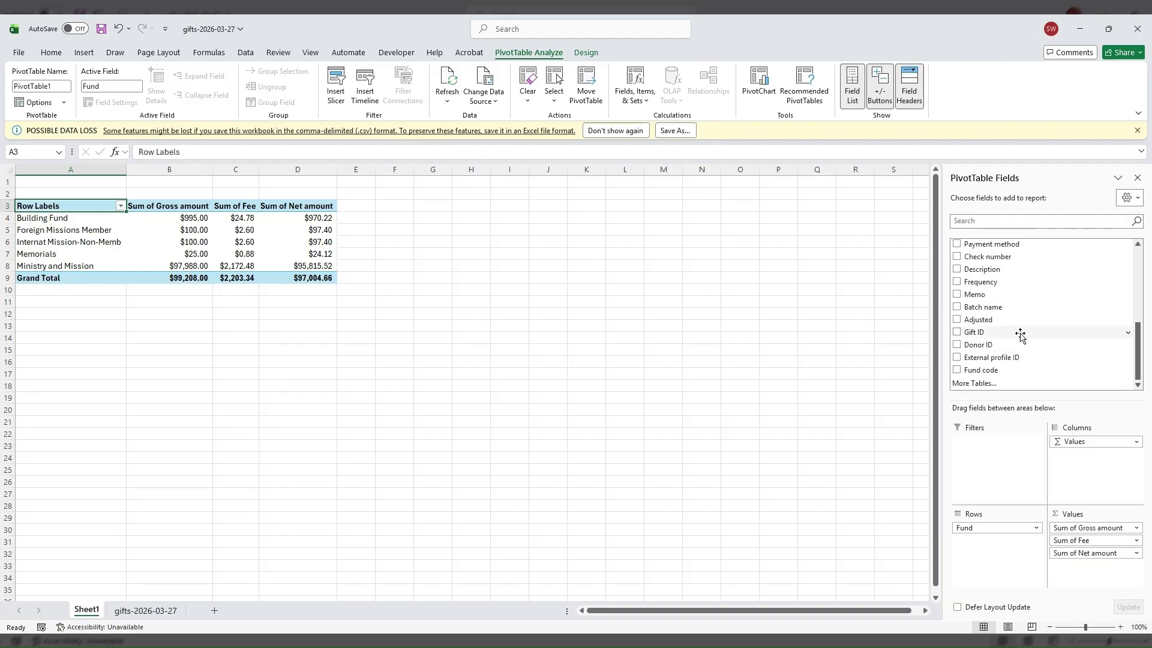
{"action": "scroll", "coordinate": [1022, 345], "scroll_direction": "up", "scroll_amount": 3}
{"action": "scroll", "coordinate": [1023, 318], "scroll_direction": "up", "scroll_amount": 4}
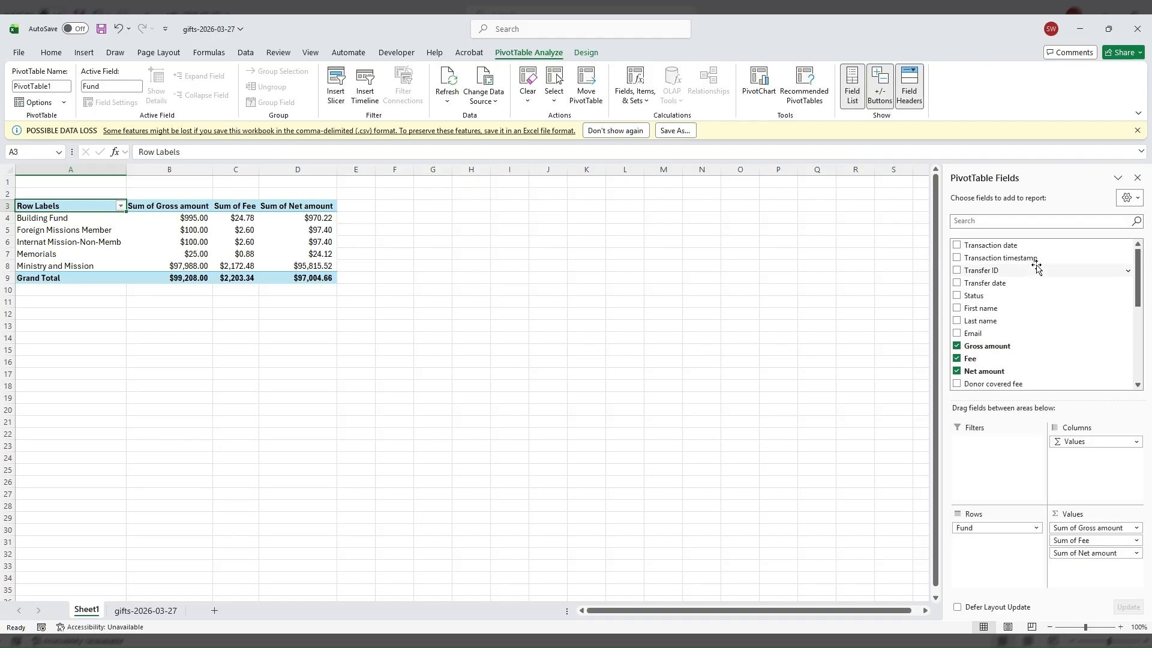
{"action": "scroll", "coordinate": [1035, 273], "scroll_direction": "down", "scroll_amount": 5}
{"action": "scroll", "coordinate": [1035, 278], "scroll_direction": "down", "scroll_amount": 2}
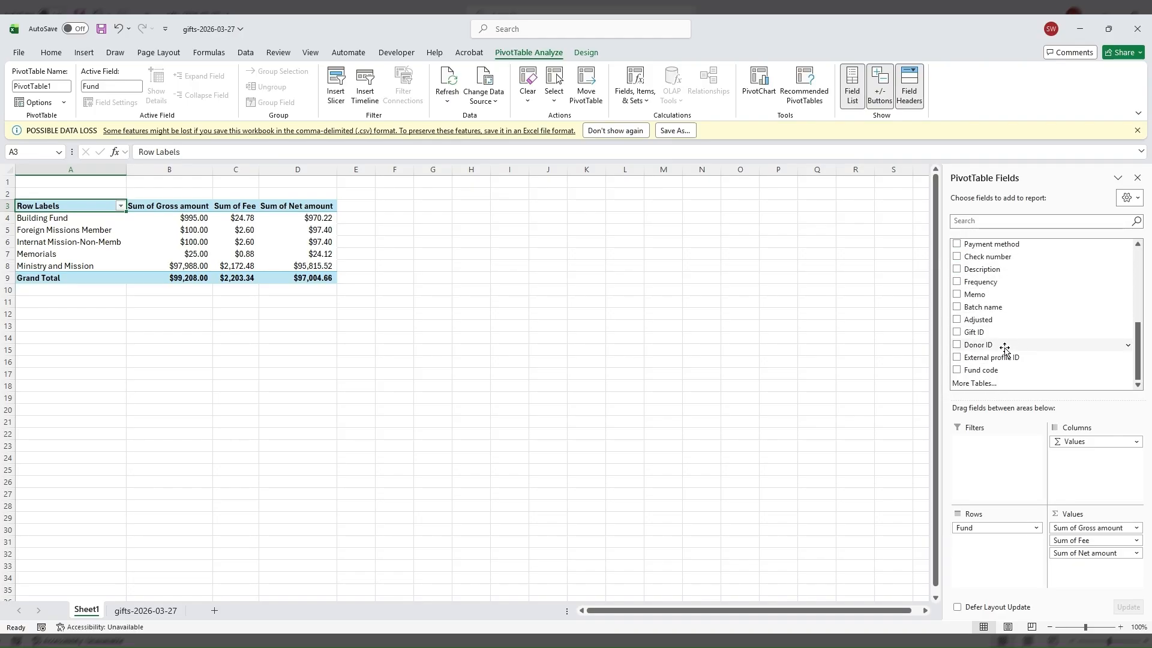
{"action": "left_click", "coordinate": [957, 370]}
- Try breaking the fund rows down by Transaction date and by Transfer date, removing each field again
{"action": "scroll", "coordinate": [1063, 331], "scroll_direction": "up", "scroll_amount": 5}
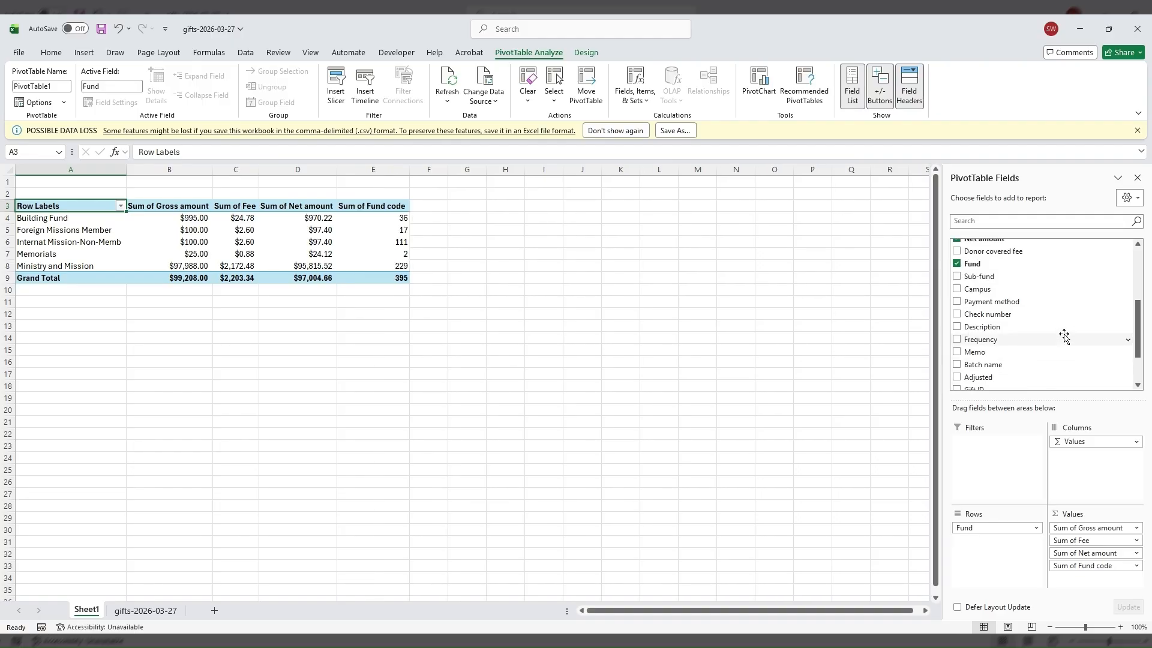
{"action": "scroll", "coordinate": [1020, 300], "scroll_direction": "up", "scroll_amount": 2}
{"action": "left_click", "coordinate": [958, 245]}
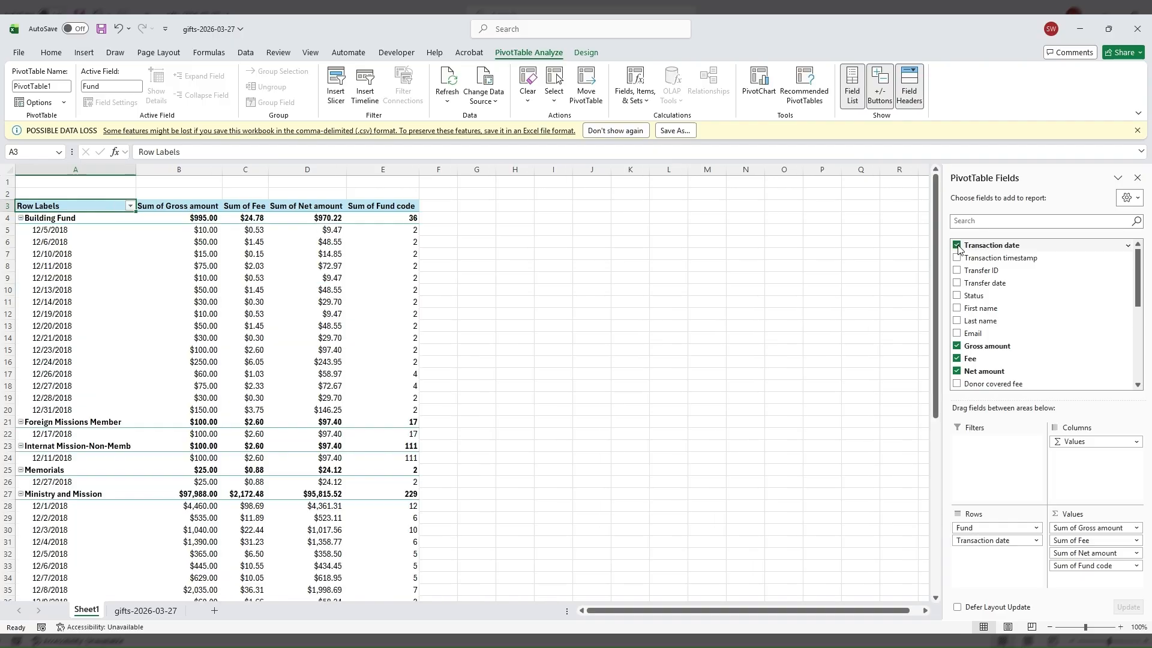
{"action": "left_click", "coordinate": [958, 246]}
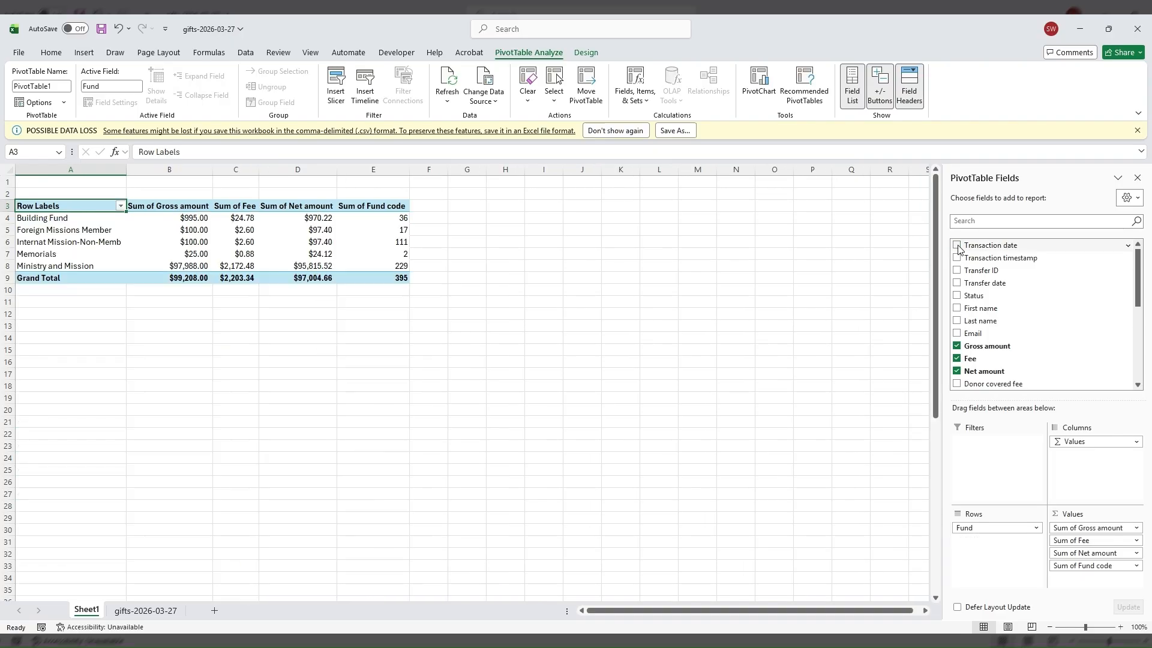
{"action": "left_click", "coordinate": [957, 283]}
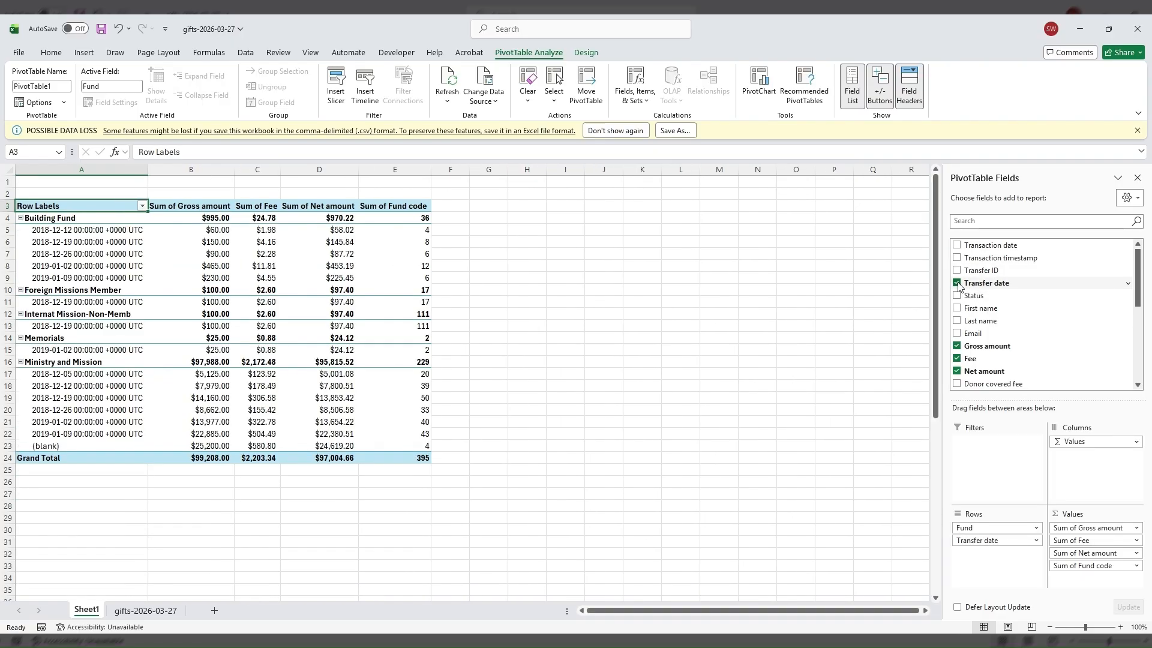
{"action": "left_click", "coordinate": [958, 283]}
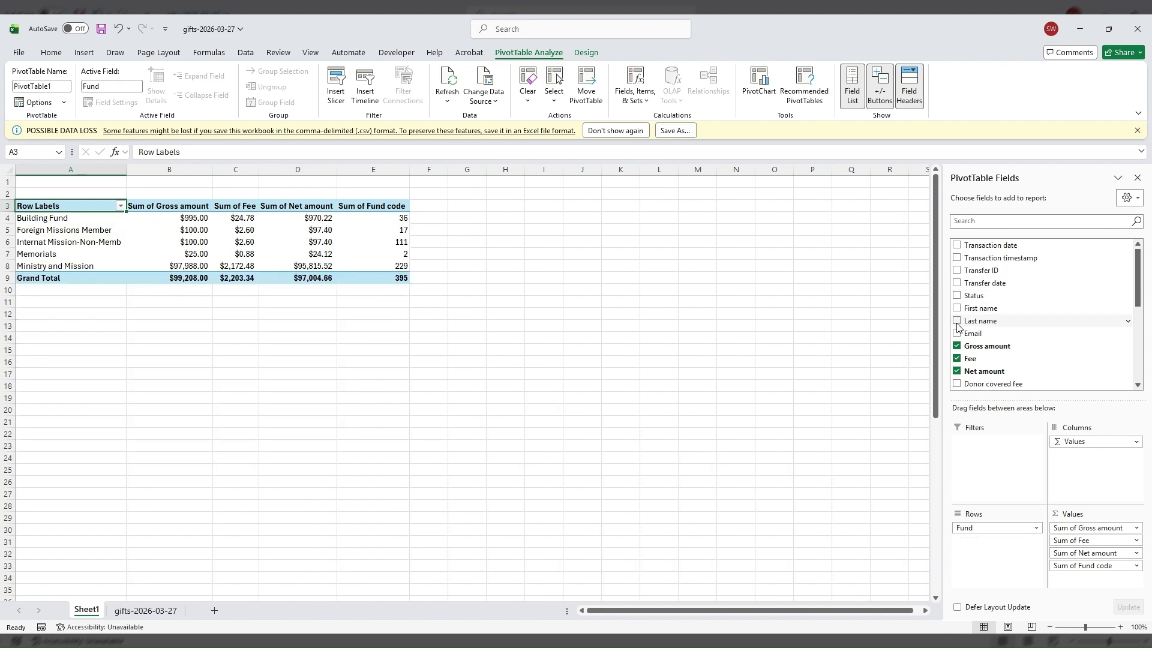
- Try breaking the fund rows down by First name and by Email, removing each field again
{"action": "left_click", "coordinate": [957, 308]}
{"action": "left_click", "coordinate": [958, 308]}
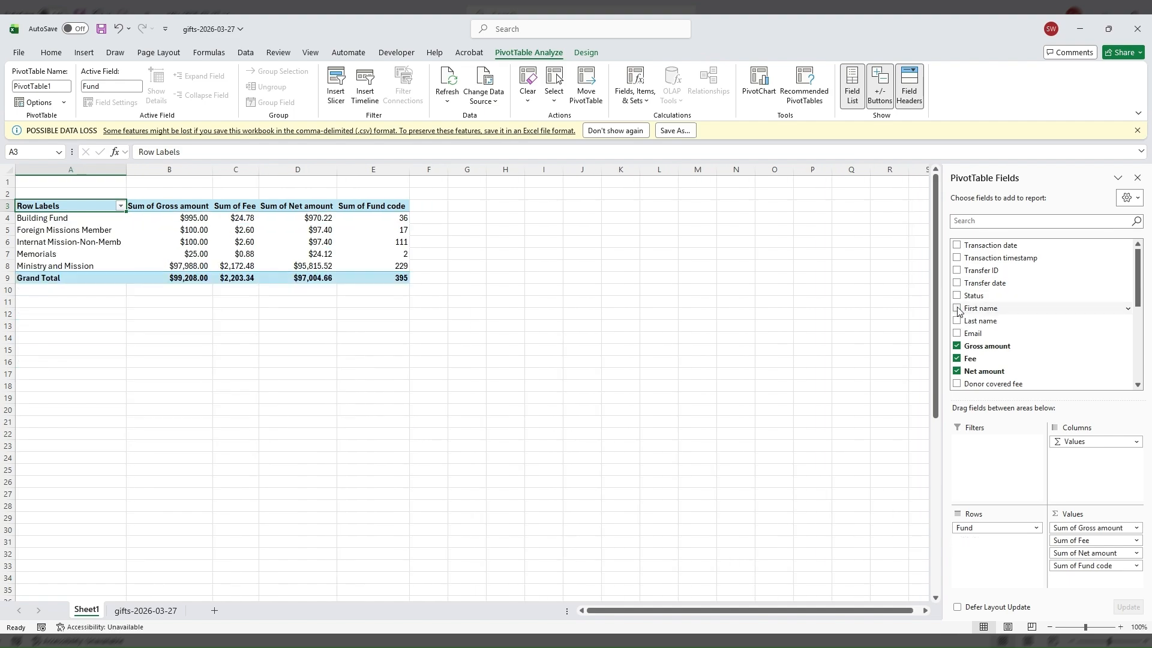
{"action": "left_click", "coordinate": [958, 333]}
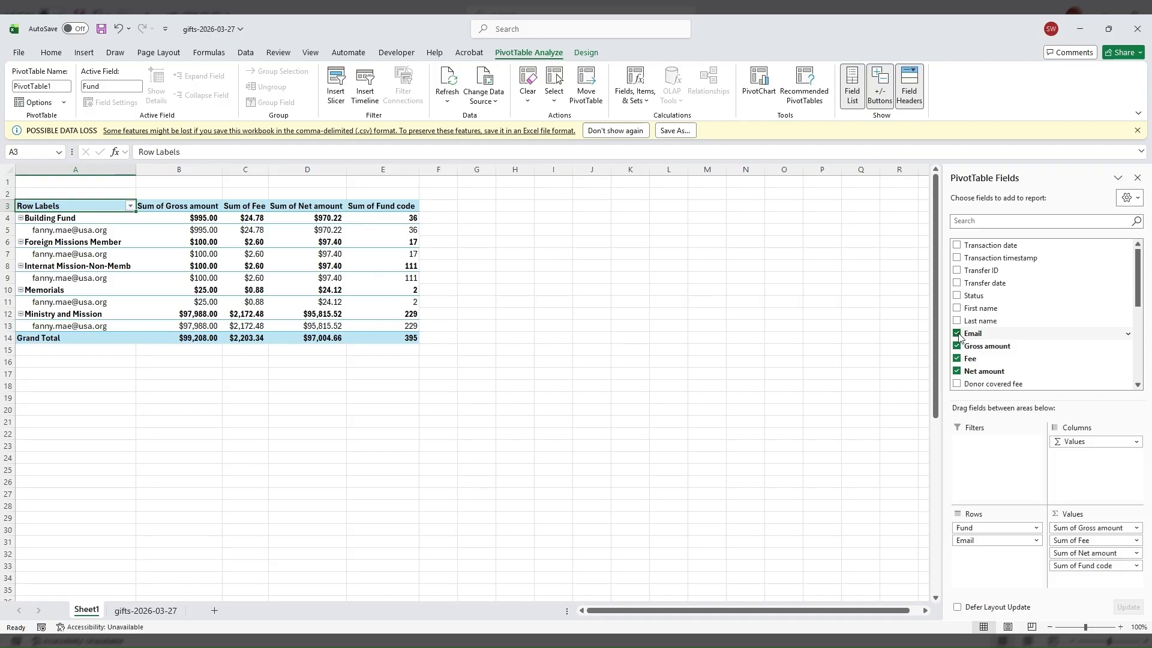
{"action": "left_click", "coordinate": [958, 334]}
{"action": "scroll", "coordinate": [1010, 345], "scroll_direction": "down", "scroll_amount": 5}
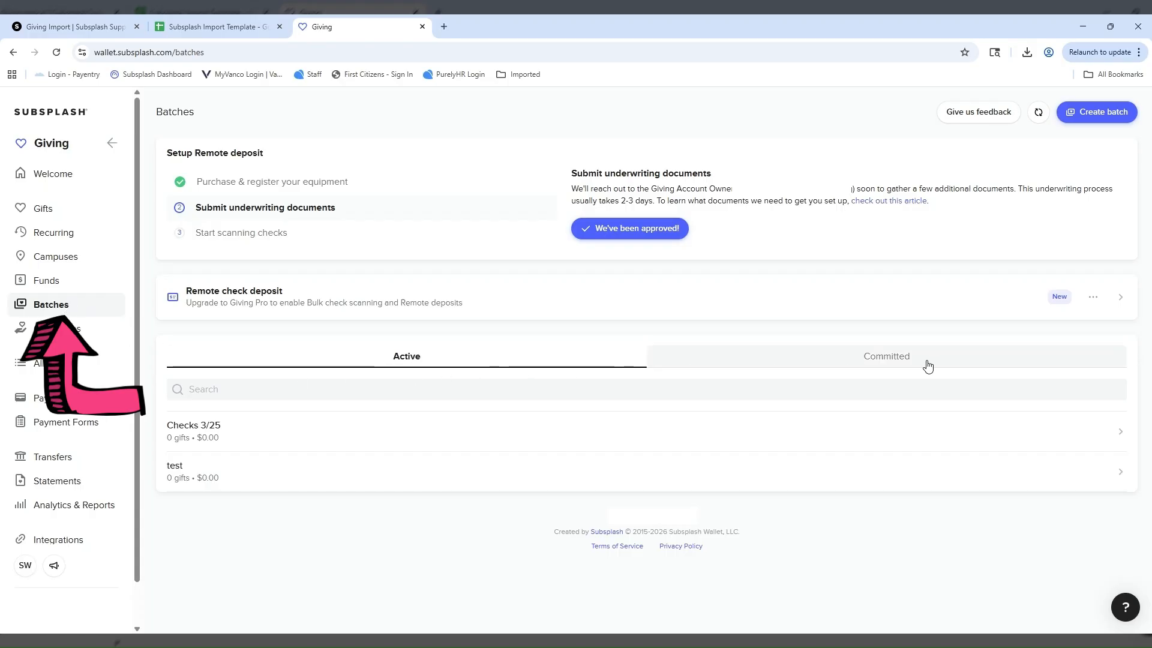
- In Subsplash Giving, show the committed batches and open the Check 3/13 batch to view its gifts
{"action": "left_click", "coordinate": [928, 365]}
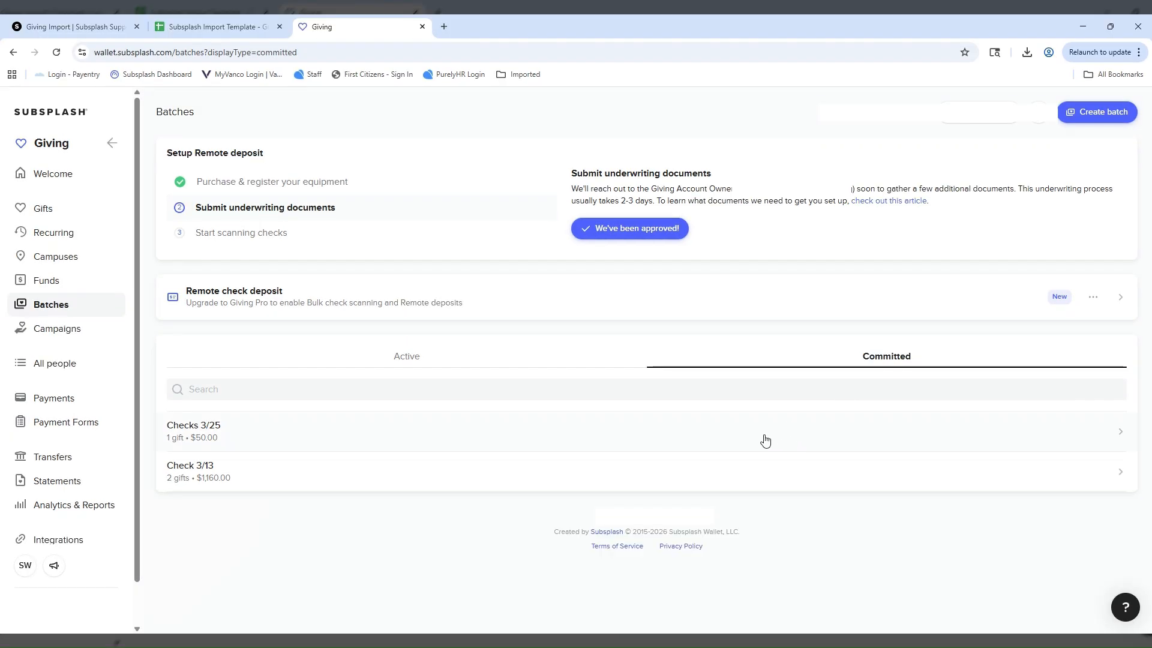
{"action": "left_click", "coordinate": [726, 468]}
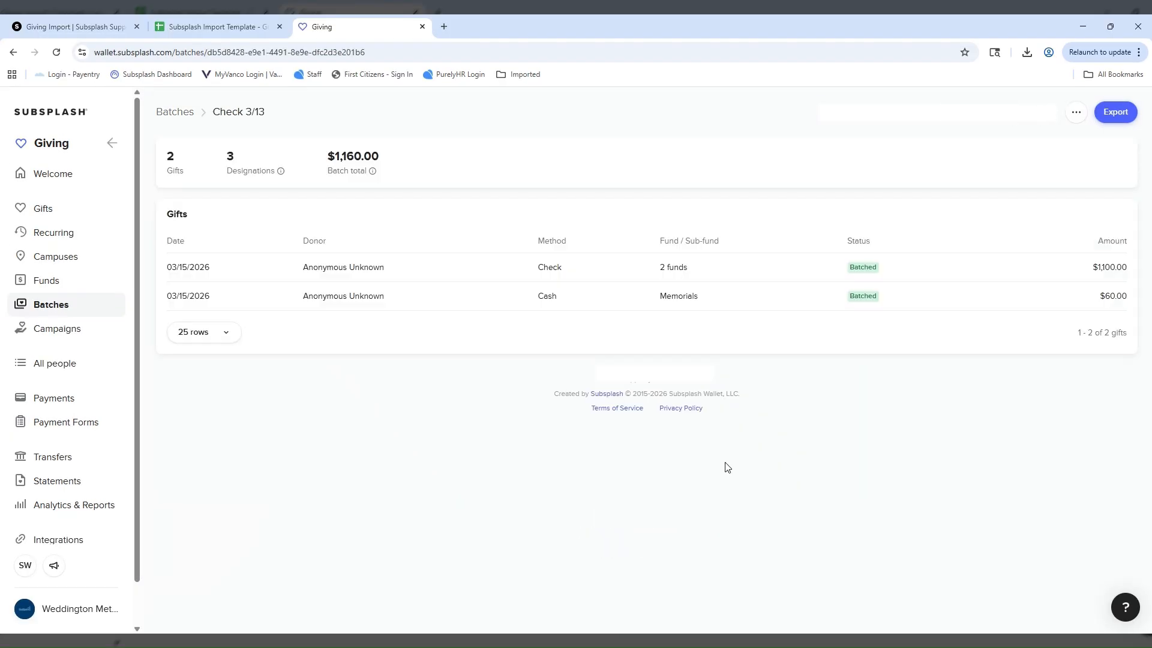
- Export the Check 3/13 batch and insert a PivotTable on a new sheet from all its gift rows in Excel
{"action": "left_click", "coordinate": [1115, 120]}
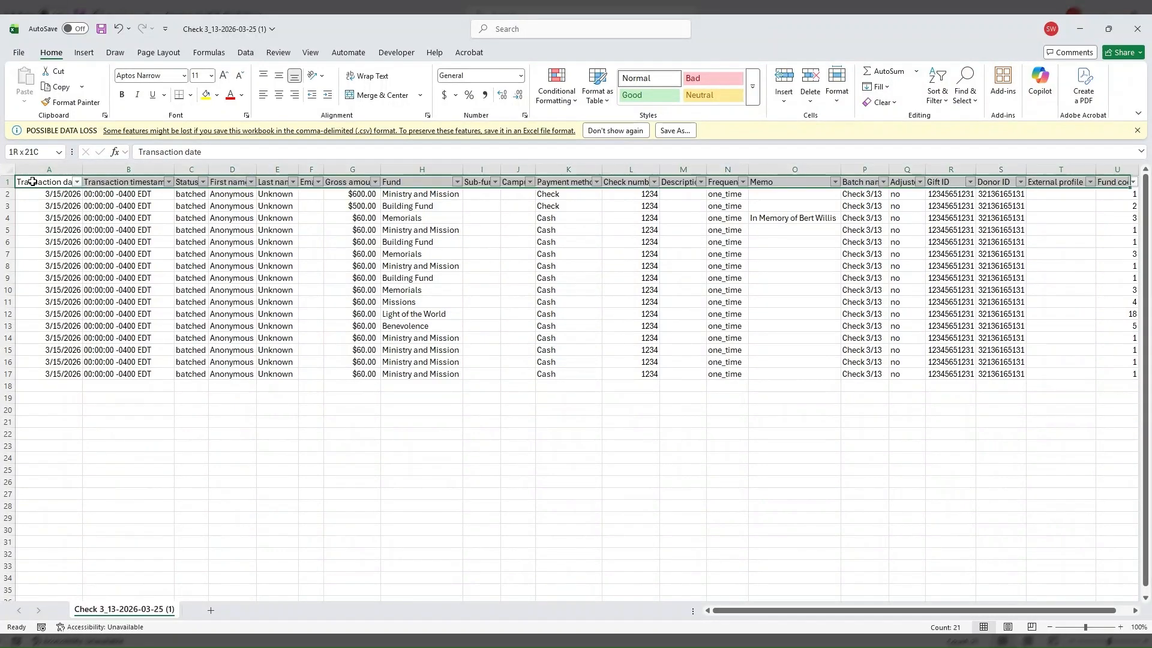
{"action": "key", "text": "ctrl+a"}
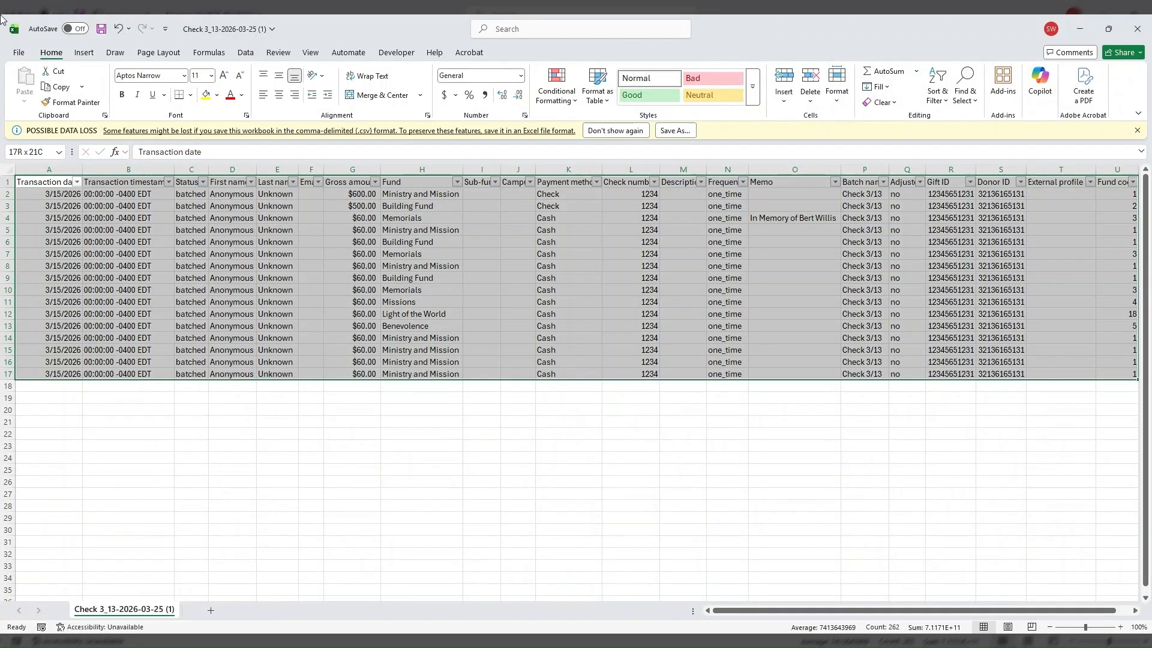
{"action": "left_click", "coordinate": [84, 53]}
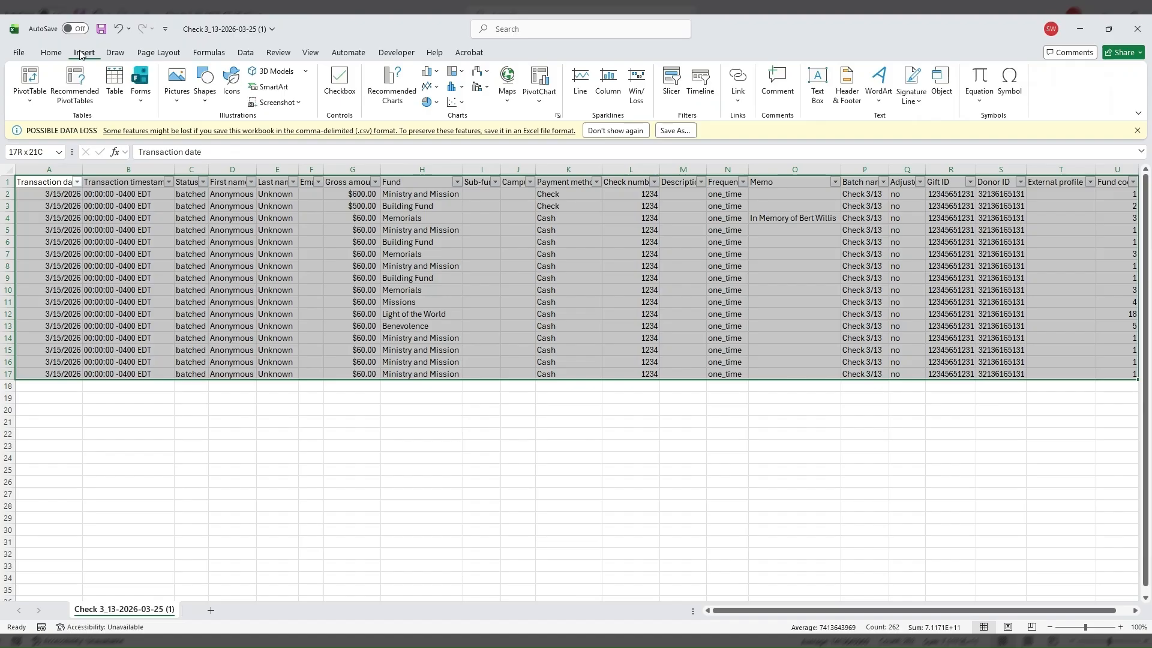
{"action": "left_click", "coordinate": [33, 106]}
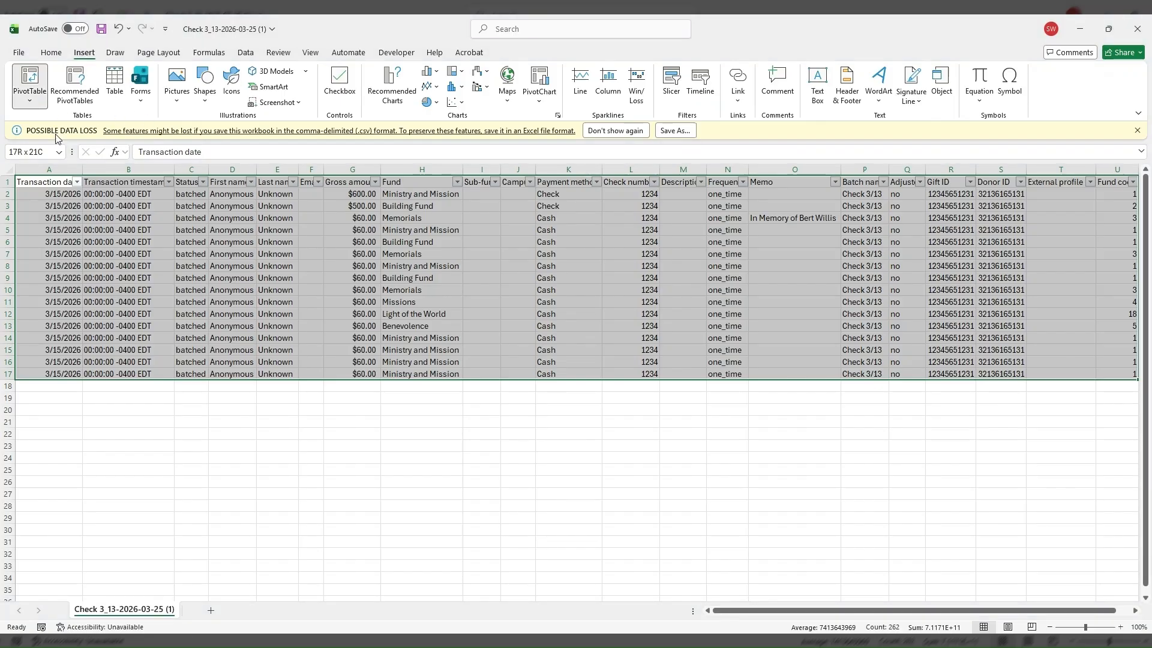
{"action": "left_click", "coordinate": [57, 127]}
{"action": "key", "text": "Return"}
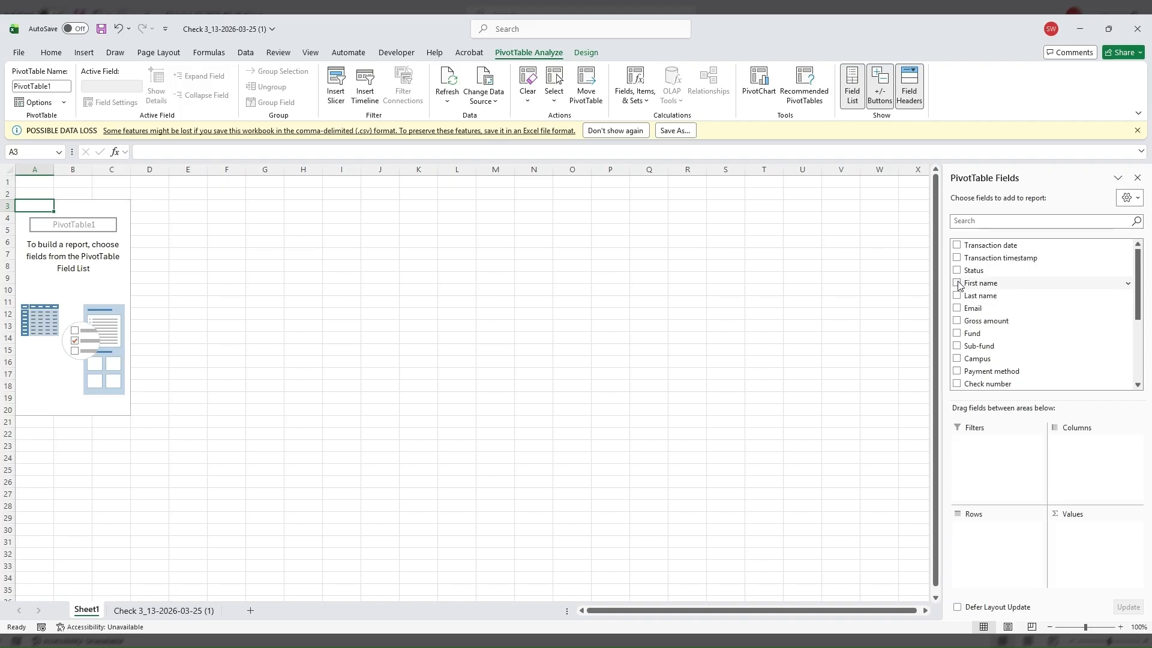
- Summarize the batch with Fund and Sub-fund as rows and the sums of Gross amount and Fund code as values
{"action": "left_click", "coordinate": [958, 333]}
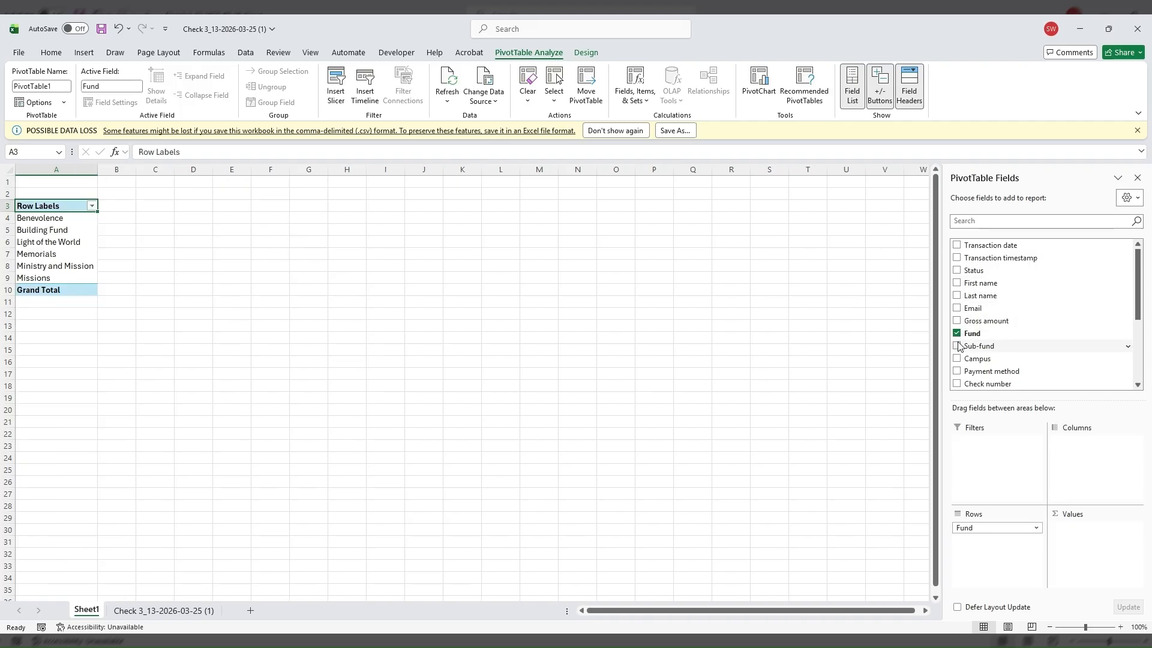
{"action": "left_click", "coordinate": [957, 320]}
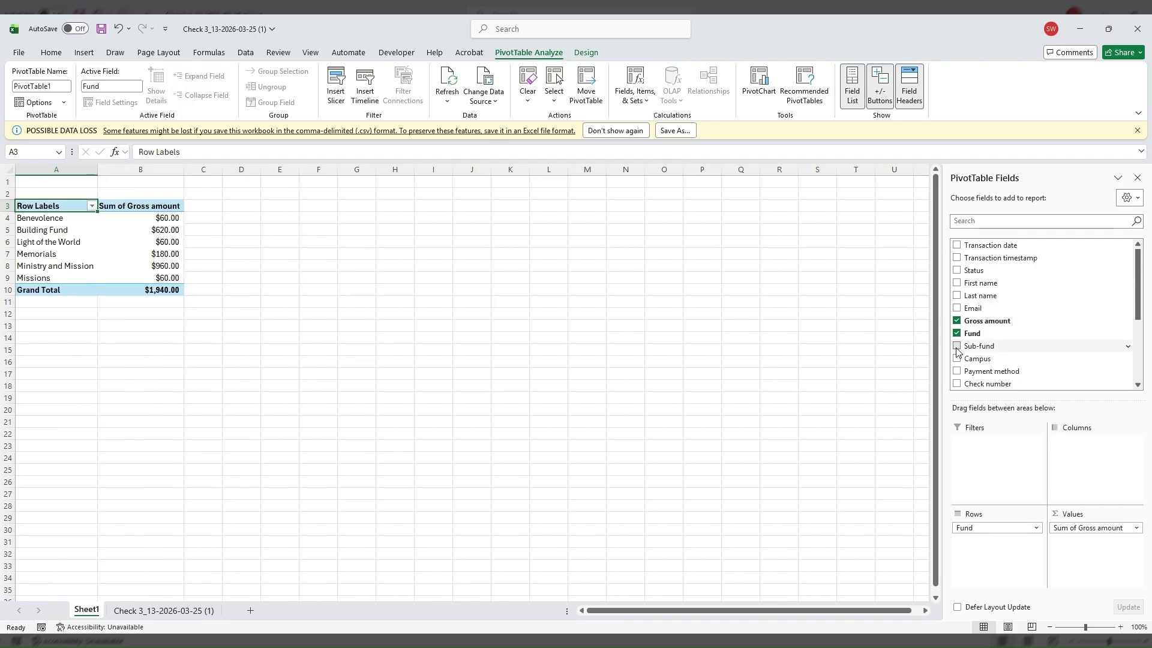
{"action": "left_click", "coordinate": [958, 348]}
{"action": "scroll", "coordinate": [963, 366], "scroll_direction": "down", "scroll_amount": 2}
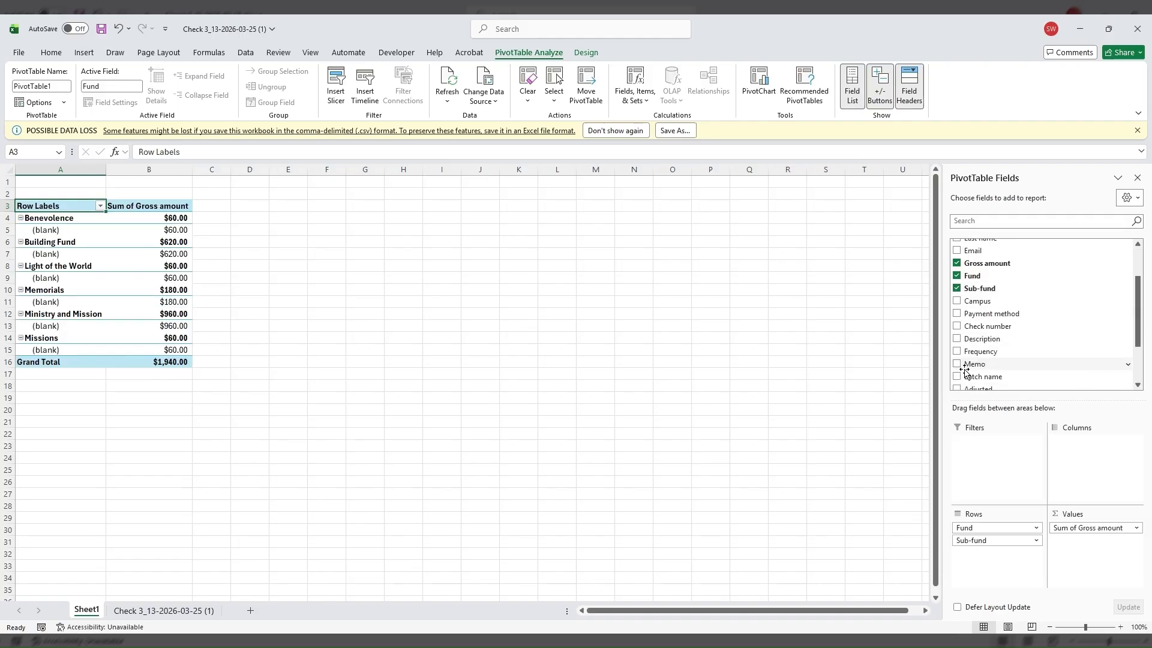
{"action": "scroll", "coordinate": [984, 369], "scroll_direction": "down", "scroll_amount": 3}
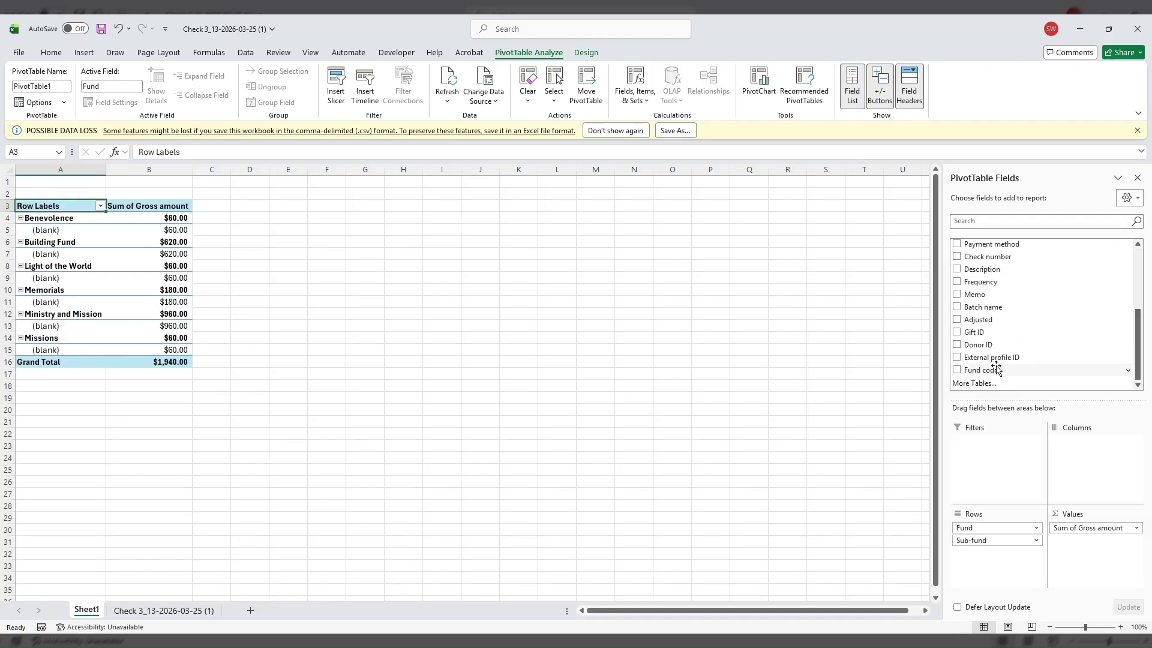
{"action": "left_click", "coordinate": [957, 370]}
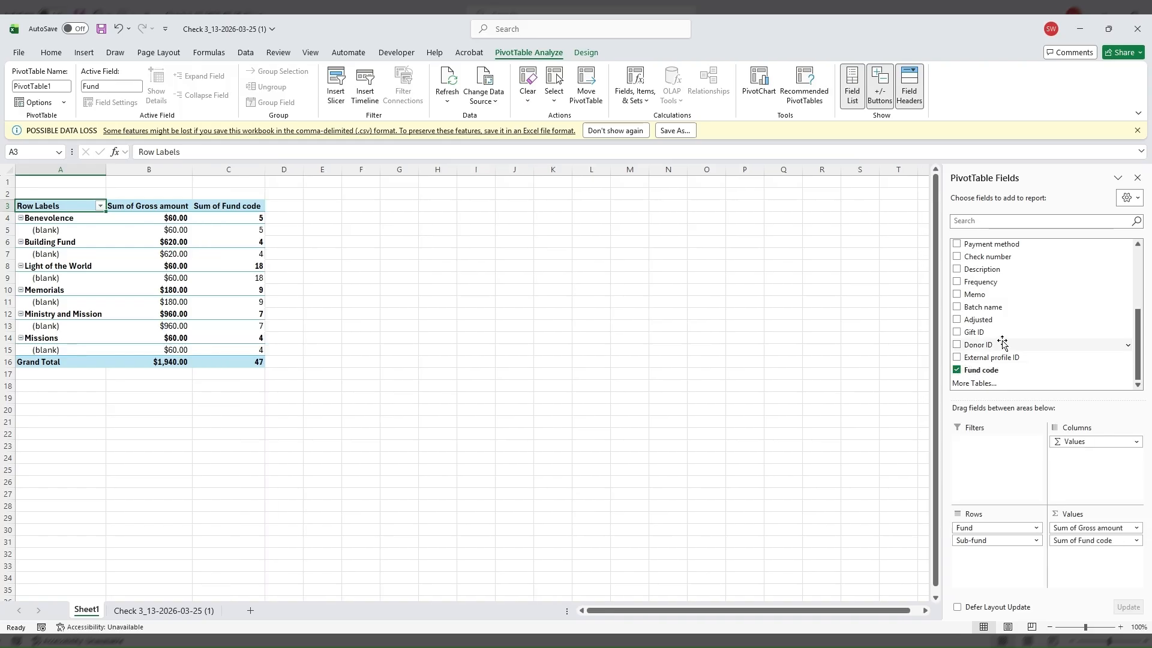
- Remove the Sub-fund breakdown from the batch PivotTable
{"action": "scroll", "coordinate": [1003, 342], "scroll_direction": "up", "scroll_amount": 1}
{"action": "scroll", "coordinate": [1004, 342], "scroll_direction": "up", "scroll_amount": 1}
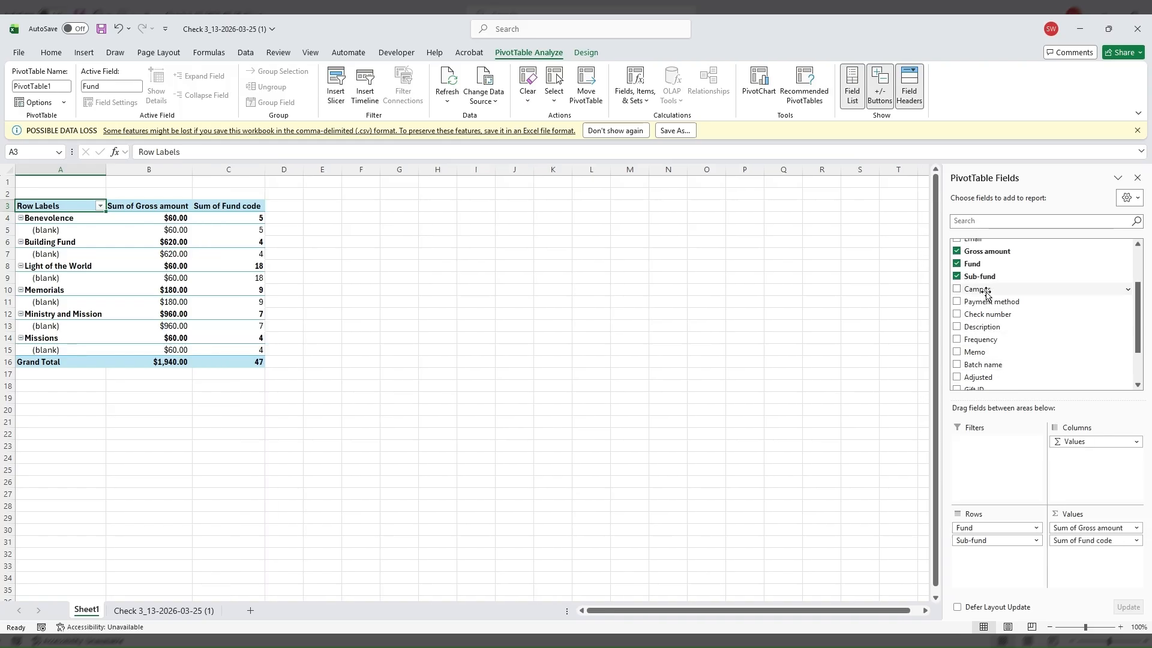
{"action": "left_click", "coordinate": [957, 276]}
{"action": "scroll", "coordinate": [1027, 303], "scroll_direction": "up", "scroll_amount": 3}
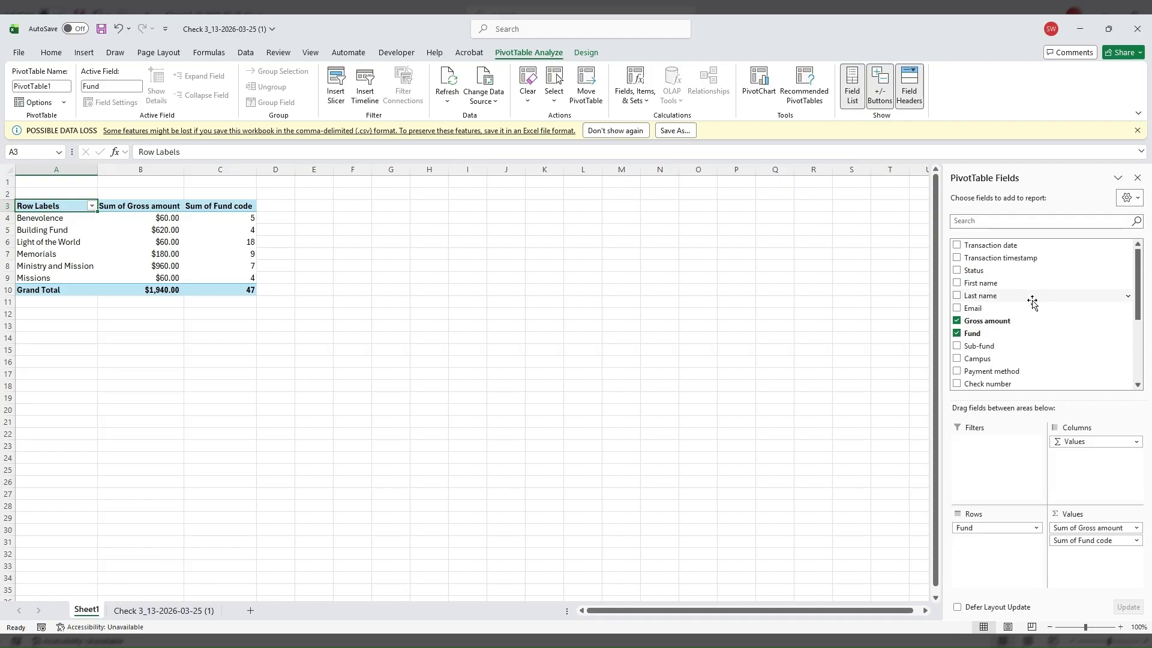
- Try breaking the fund rows down by Transaction date, Transaction timestamp and Status, removing each field again
{"action": "left_click", "coordinate": [957, 246]}
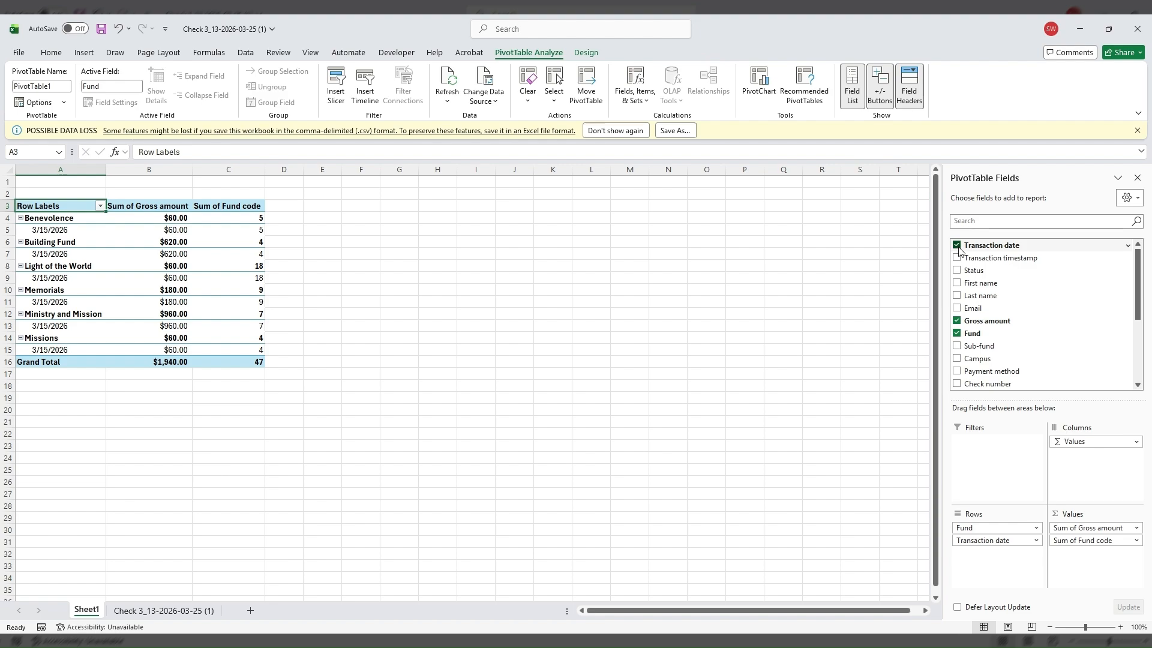
{"action": "left_click", "coordinate": [957, 245]}
{"action": "left_click", "coordinate": [957, 258]}
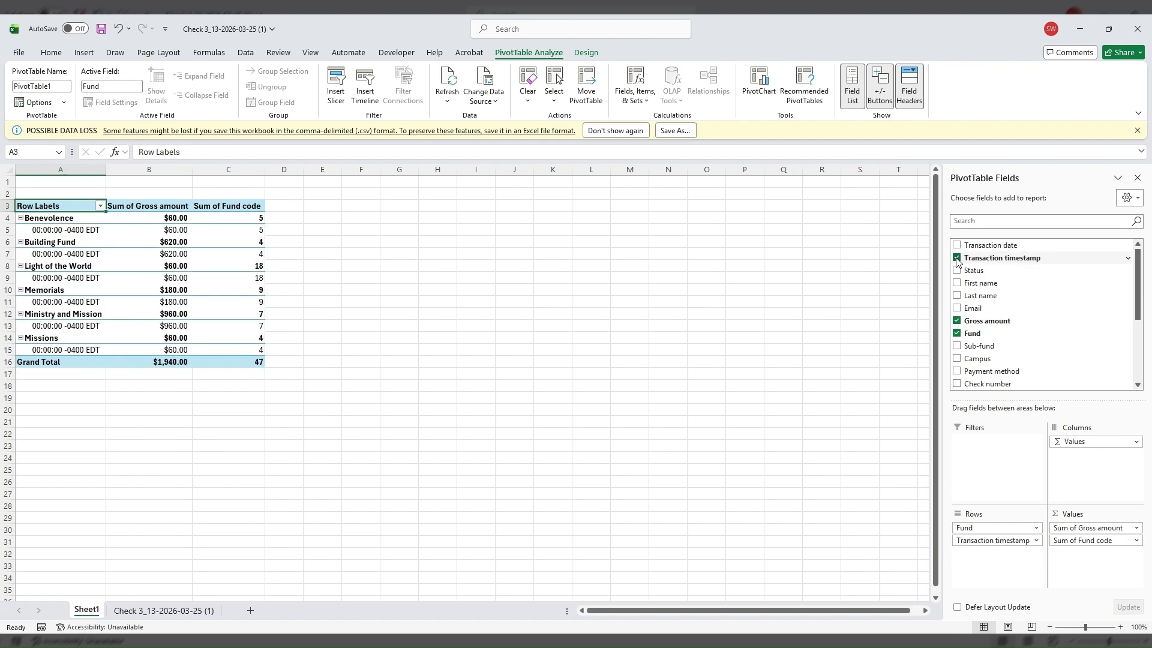
{"action": "left_click", "coordinate": [957, 258]}
{"action": "left_click", "coordinate": [957, 271]}
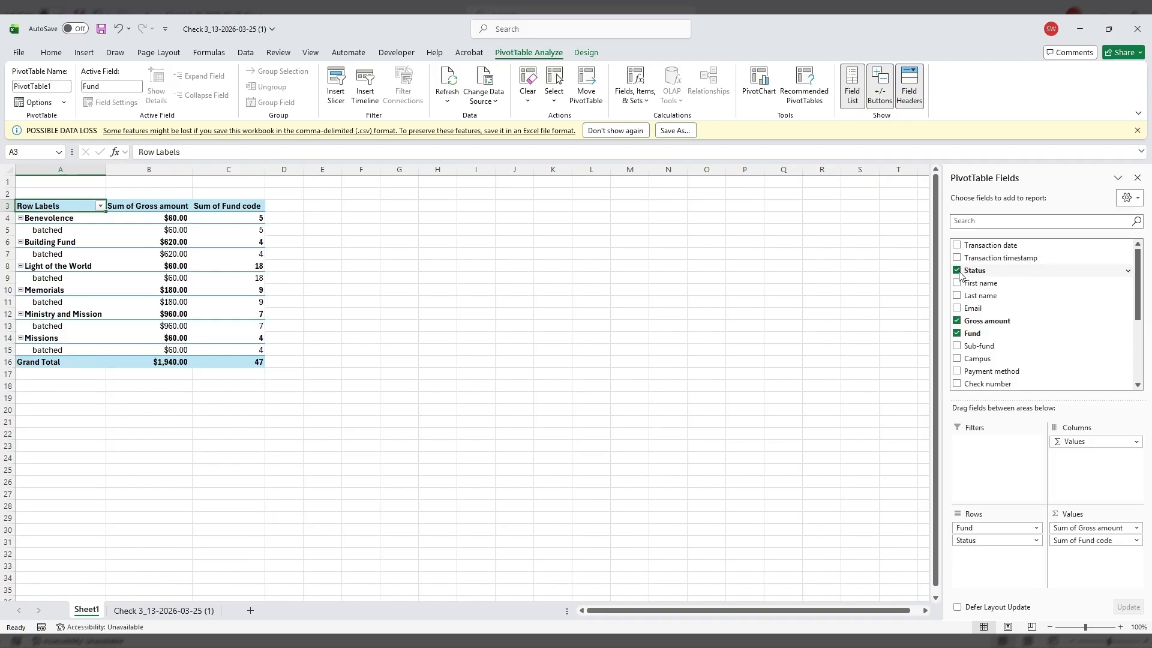
{"action": "left_click", "coordinate": [958, 270]}
- Try breaking the fund rows down by First name, Email and Frequency, removing each field again
{"action": "left_click", "coordinate": [958, 284]}
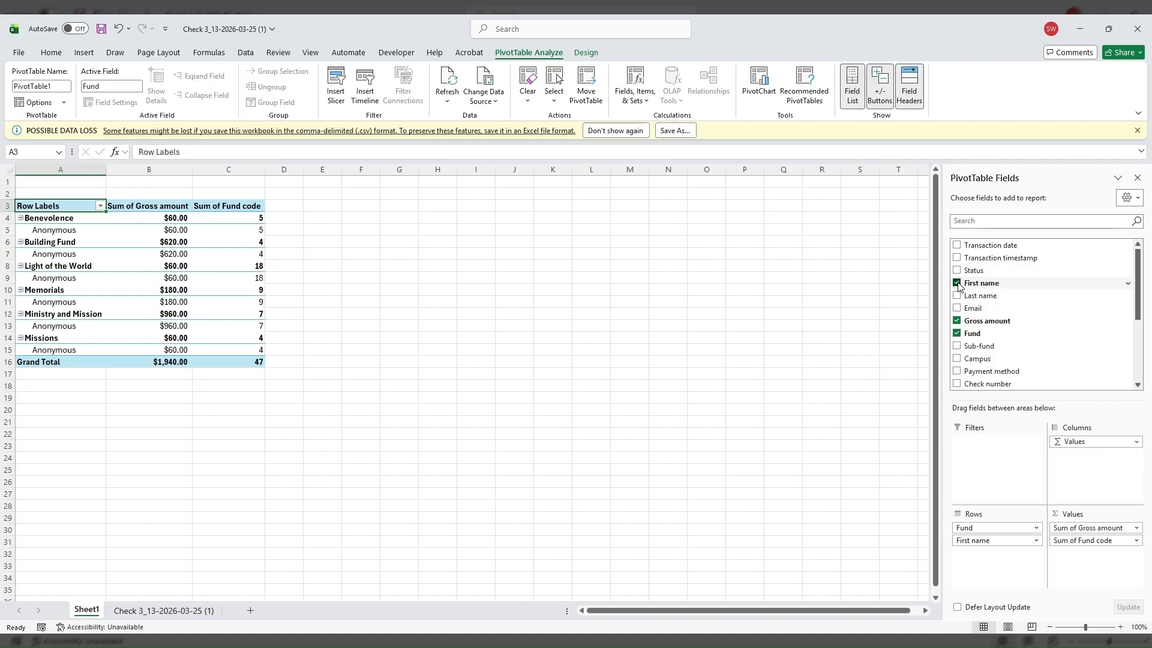
{"action": "left_click", "coordinate": [958, 283]}
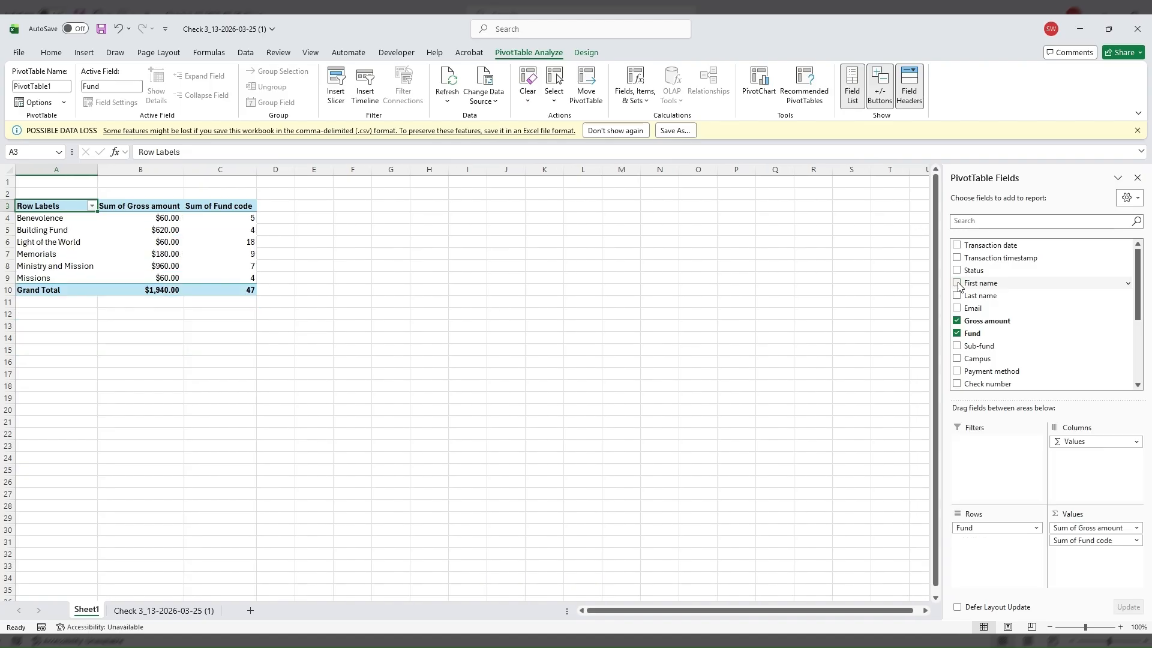
{"action": "left_click", "coordinate": [957, 308]}
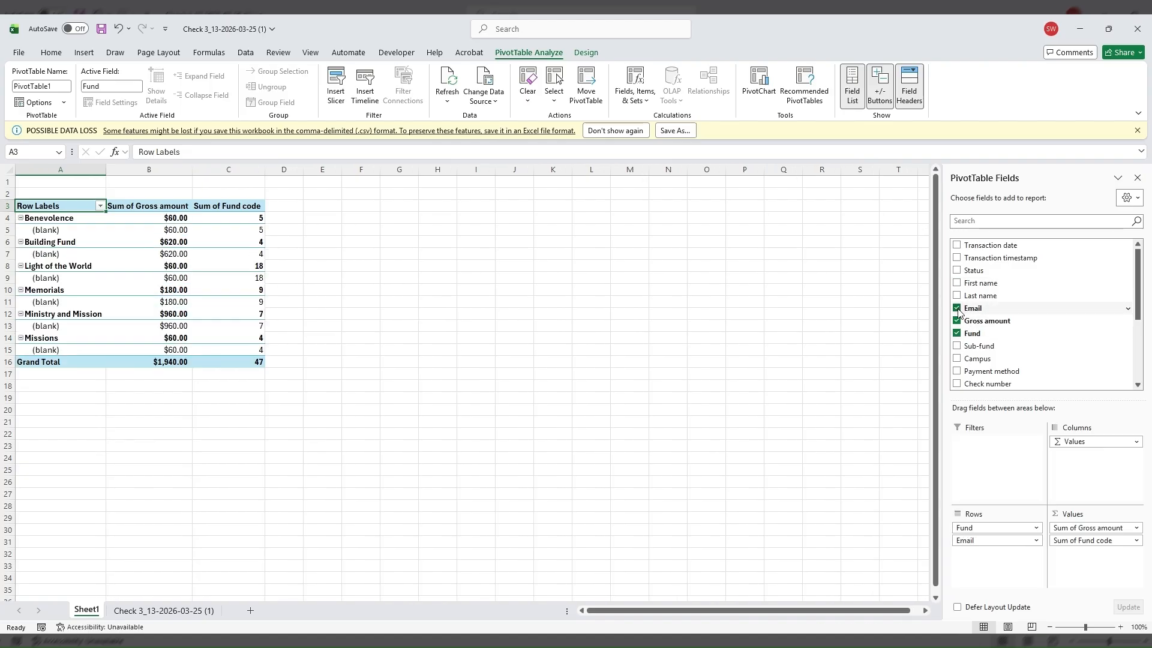
{"action": "left_click", "coordinate": [957, 307]}
{"action": "scroll", "coordinate": [1013, 351], "scroll_direction": "down", "scroll_amount": 2}
{"action": "scroll", "coordinate": [1013, 351], "scroll_direction": "down", "scroll_amount": 1}
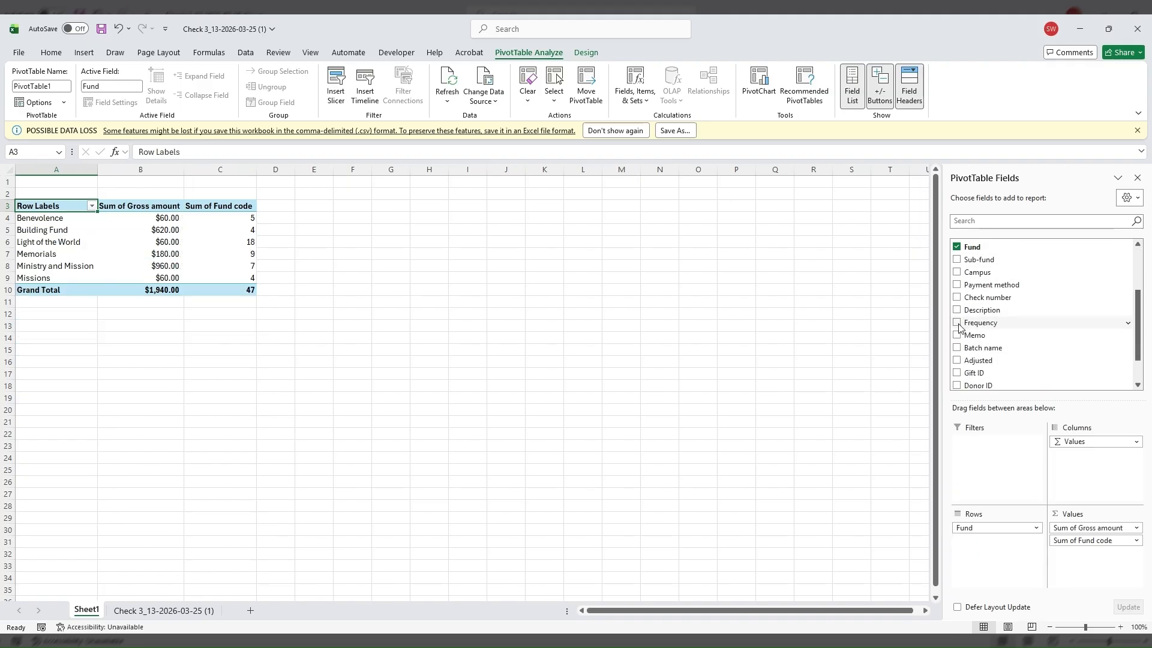
{"action": "left_click", "coordinate": [958, 324]}
{"action": "left_click", "coordinate": [958, 324]}
{"action": "scroll", "coordinate": [1014, 365], "scroll_direction": "down", "scroll_amount": 2}
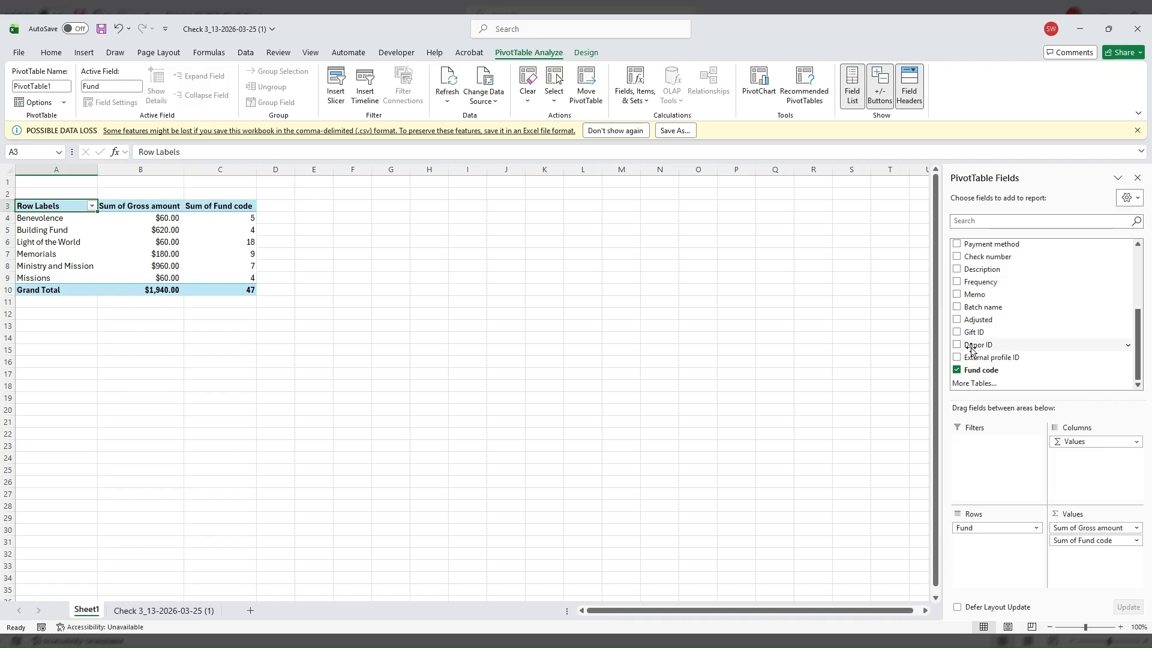
{"action": "scroll", "coordinate": [1020, 348], "scroll_direction": "up", "scroll_amount": 5}
{"action": "scroll", "coordinate": [1023, 288], "scroll_direction": "down", "scroll_amount": 5}
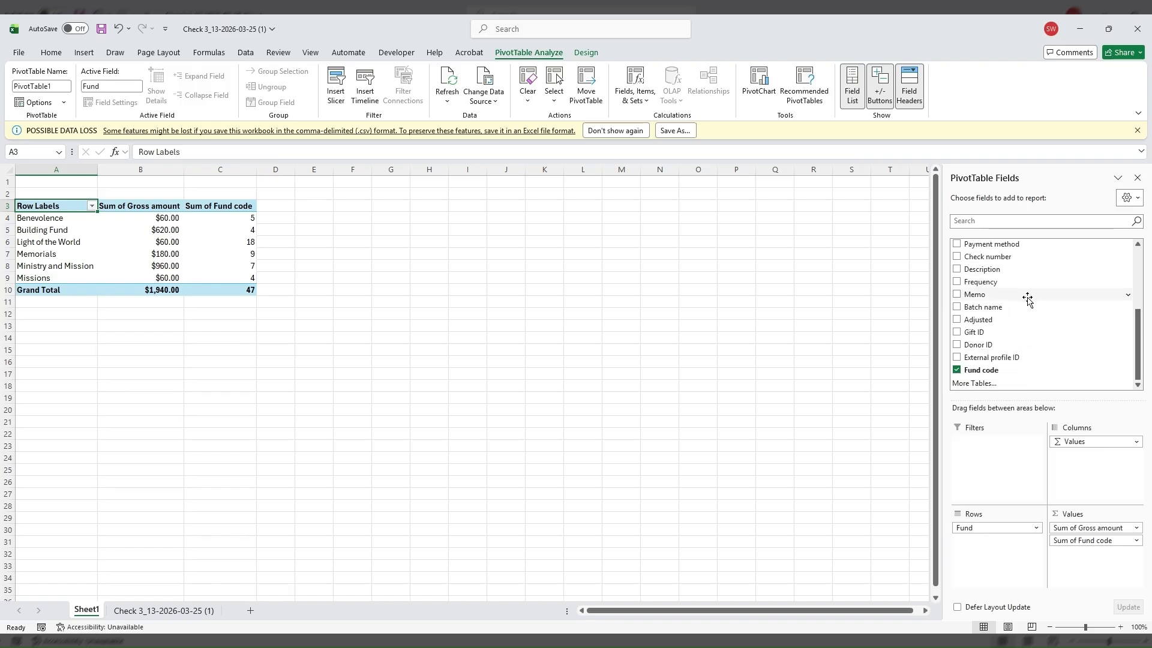
{"action": "scroll", "coordinate": [1026, 312], "scroll_direction": "up", "scroll_amount": 5}
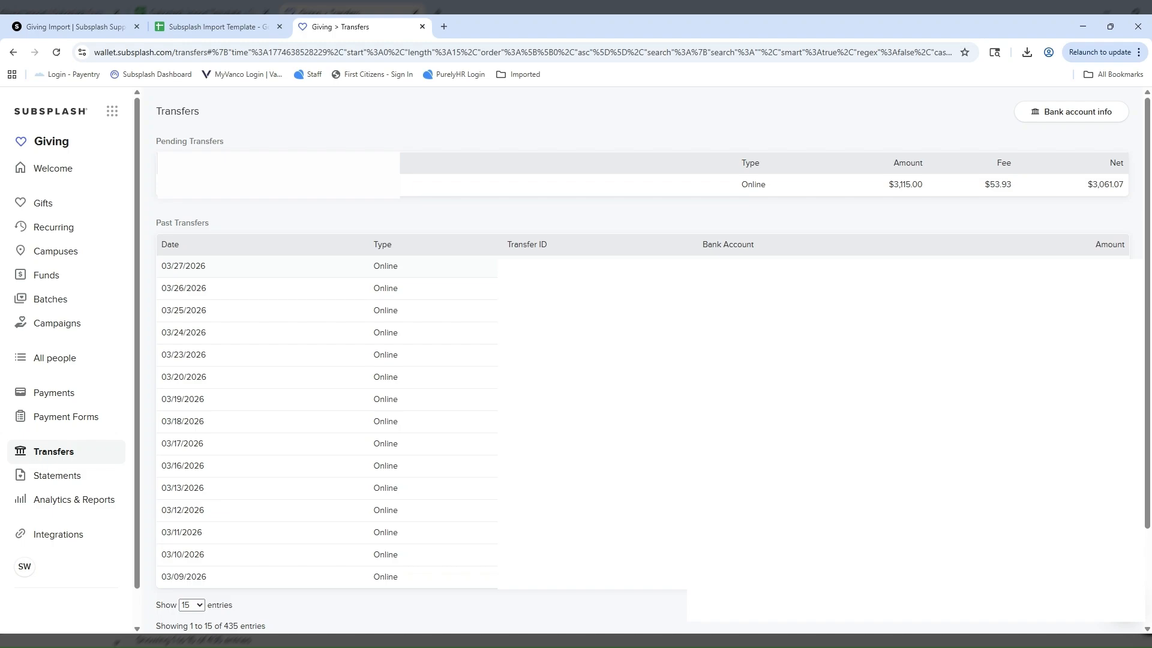
- Open the 03/27/2026 online transfer in Subsplash and insert a PivotTable on a new sheet from its exported data in Excel
{"action": "left_click", "coordinate": [385, 266]}
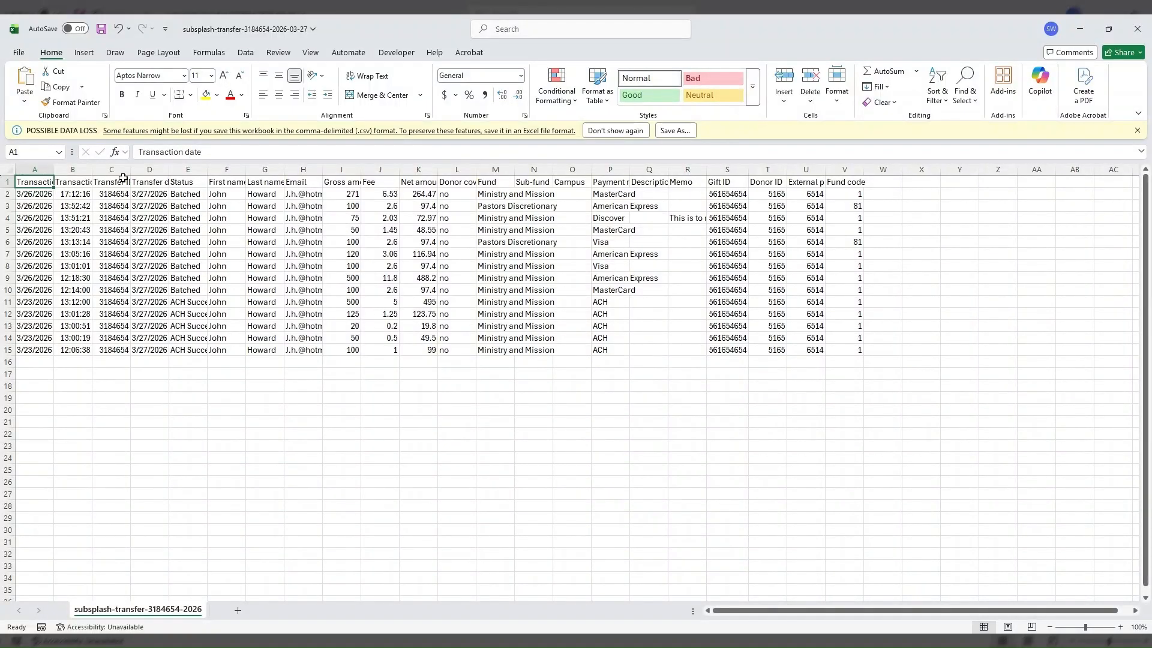
{"action": "key", "text": "ctrl+shift+Right"}
{"action": "key", "text": "ctrl+shift+Down"}
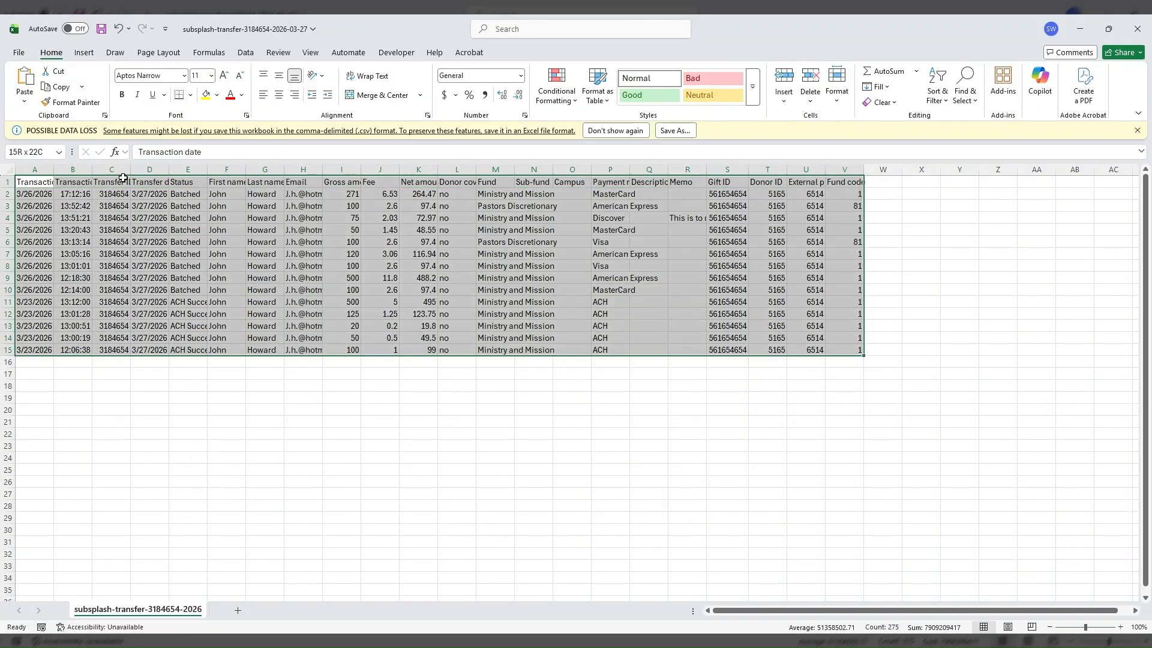
{"action": "left_click", "coordinate": [82, 52]}
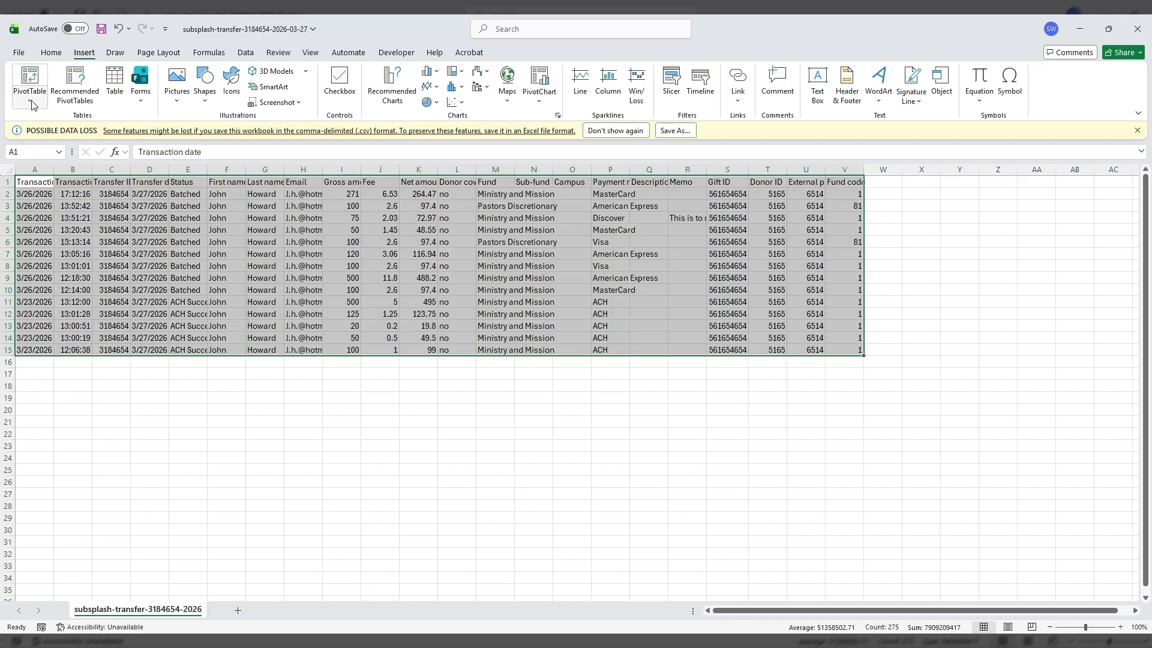
{"action": "left_click", "coordinate": [46, 122]}
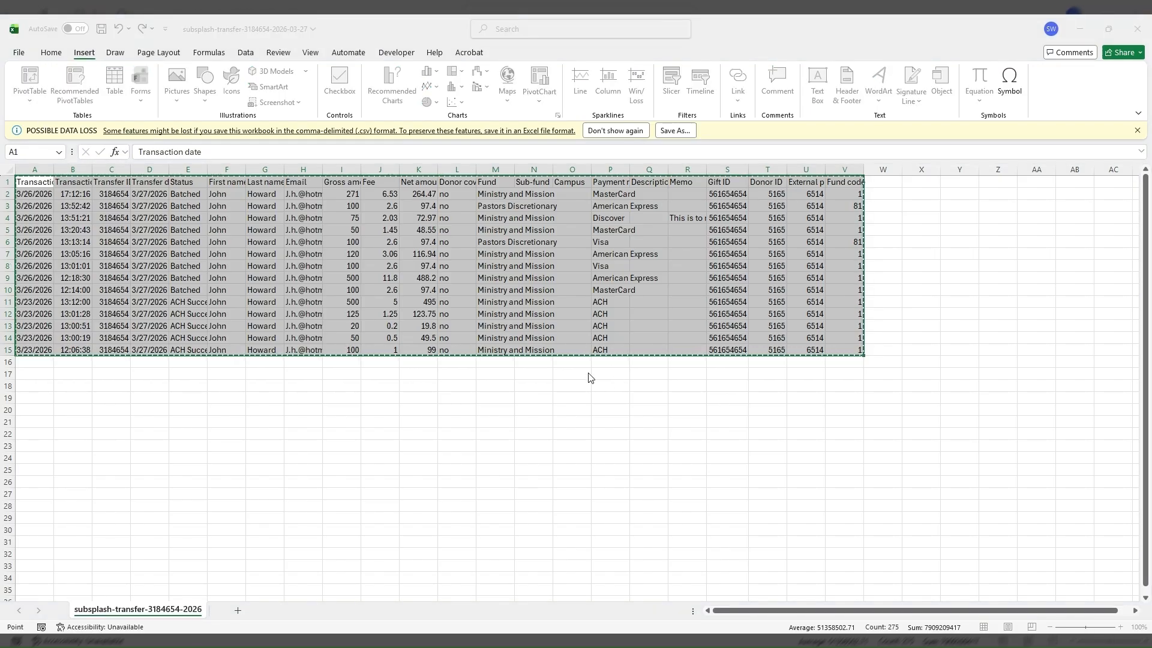
{"action": "left_click", "coordinate": [548, 362]}
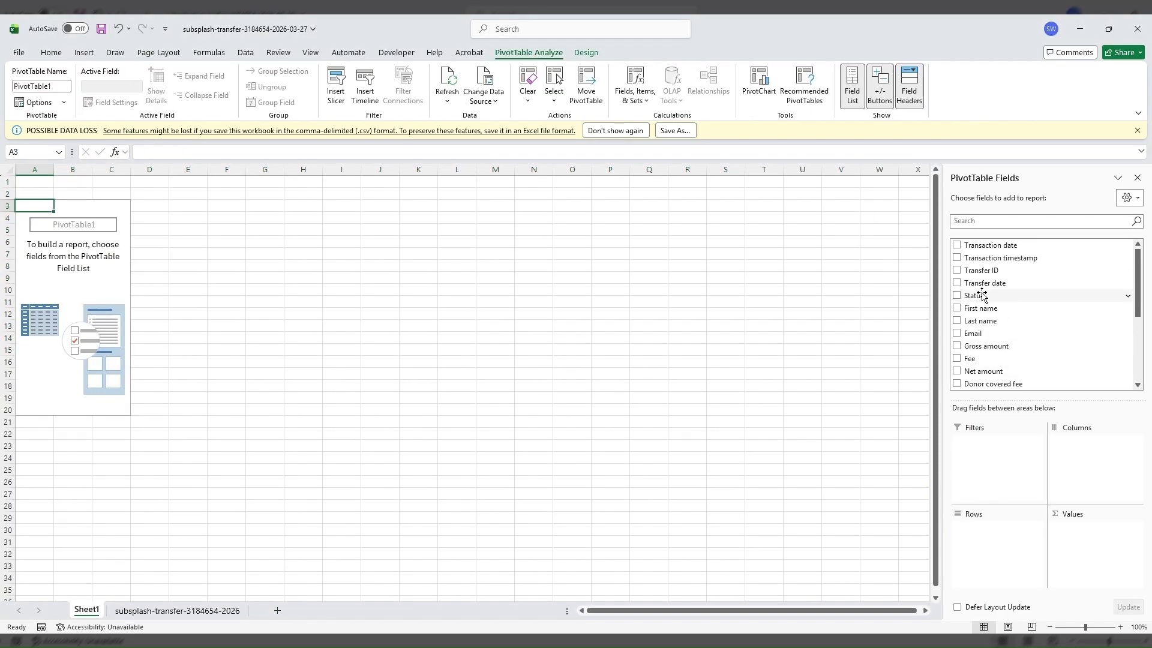
- Summarize the transfer's Gross amount, Fee, Net amount and Fund code by Fund in the PivotTable
{"action": "left_click", "coordinate": [957, 346]}
{"action": "left_click", "coordinate": [957, 358]}
{"action": "left_click", "coordinate": [957, 371]}
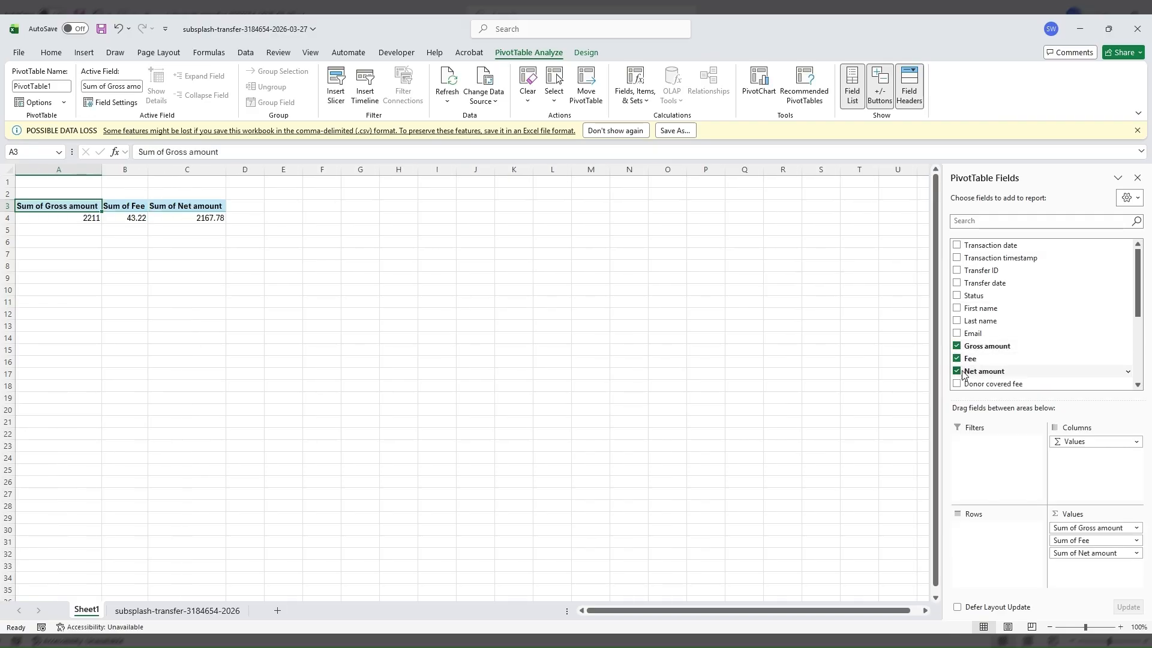
{"action": "scroll", "coordinate": [975, 372], "scroll_direction": "down", "scroll_amount": 2}
{"action": "left_click", "coordinate": [957, 339]}
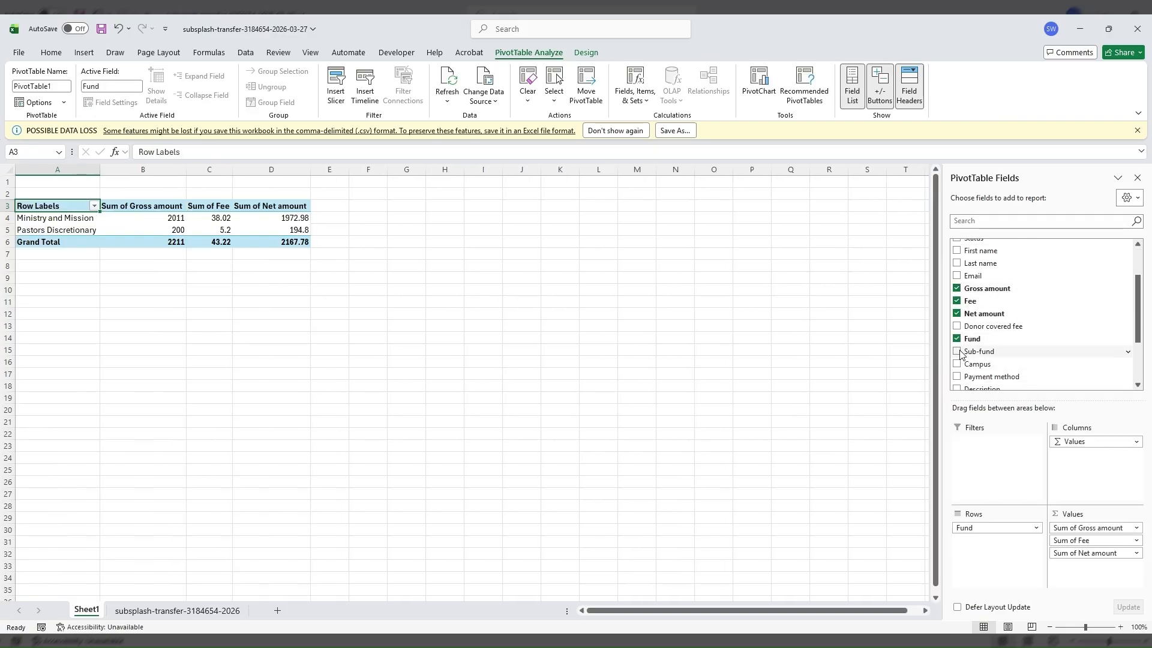
{"action": "scroll", "coordinate": [958, 365], "scroll_direction": "down", "scroll_amount": 2}
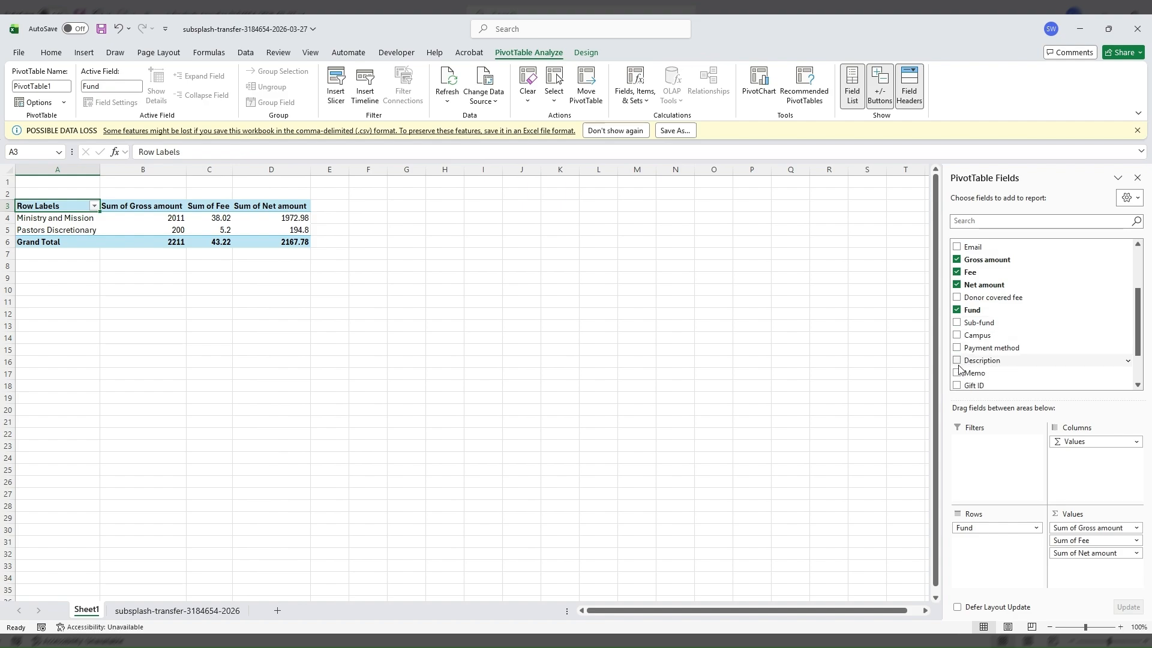
{"action": "scroll", "coordinate": [960, 375], "scroll_direction": "down", "scroll_amount": 4}
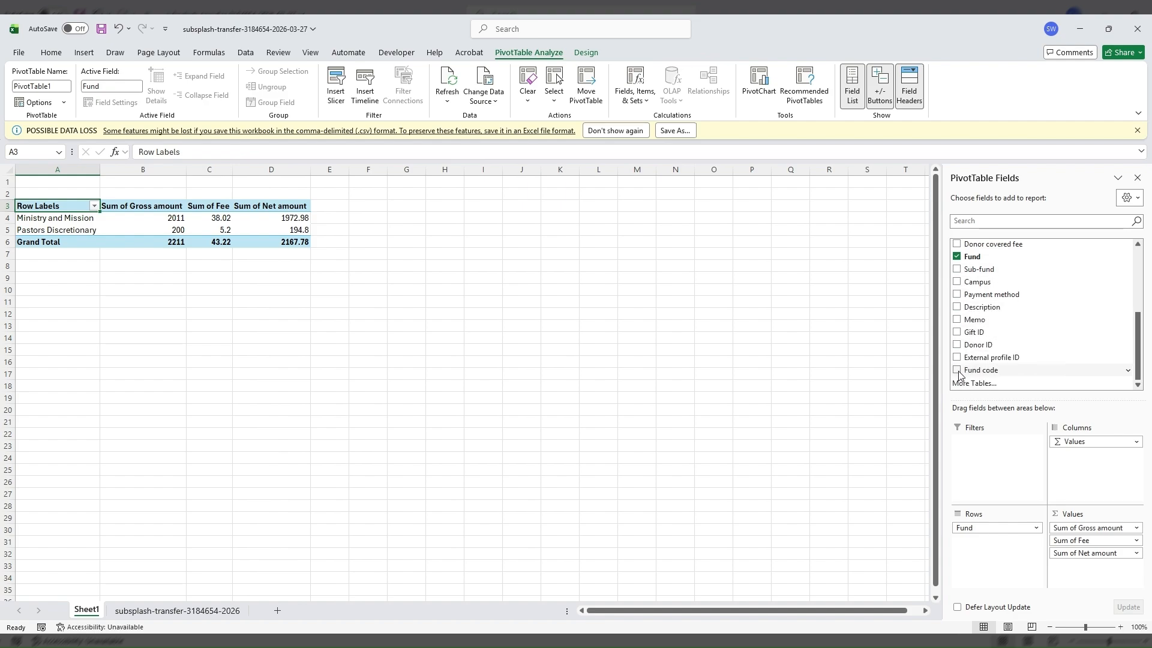
{"action": "left_click", "coordinate": [957, 376]}
- Try breaking the transfer's fund rows down by Transaction timestamp and by Transaction date, clearing each field again
{"action": "scroll", "coordinate": [960, 300], "scroll_direction": "up", "scroll_amount": 4}
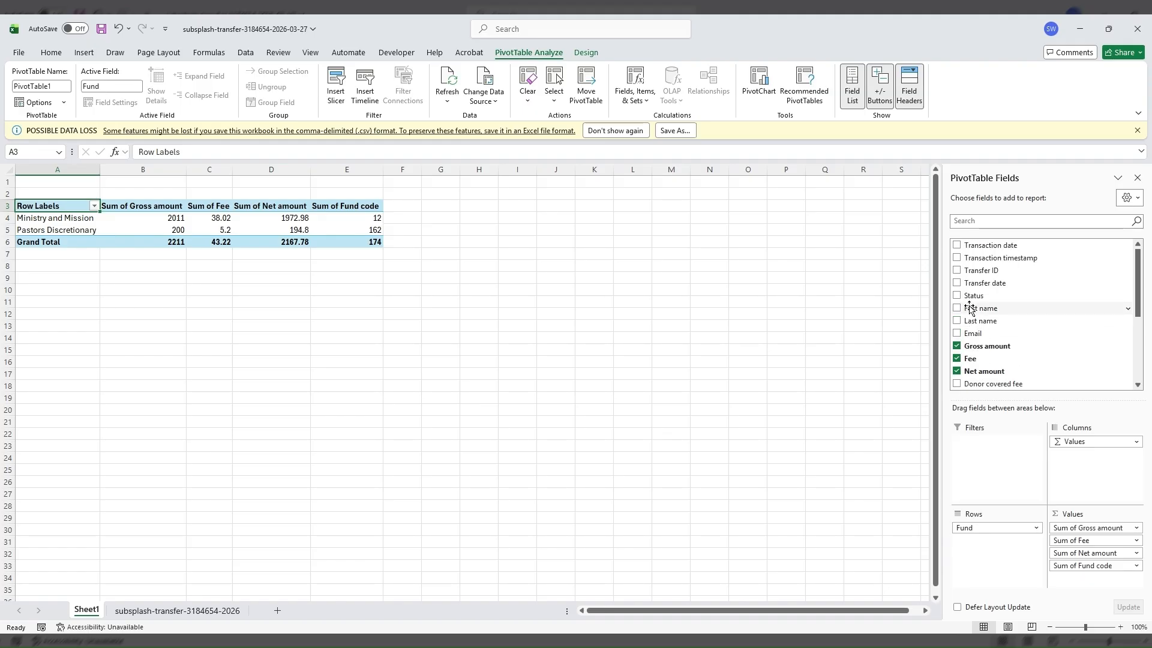
{"action": "left_click", "coordinate": [957, 258]}
{"action": "left_click", "coordinate": [957, 258]}
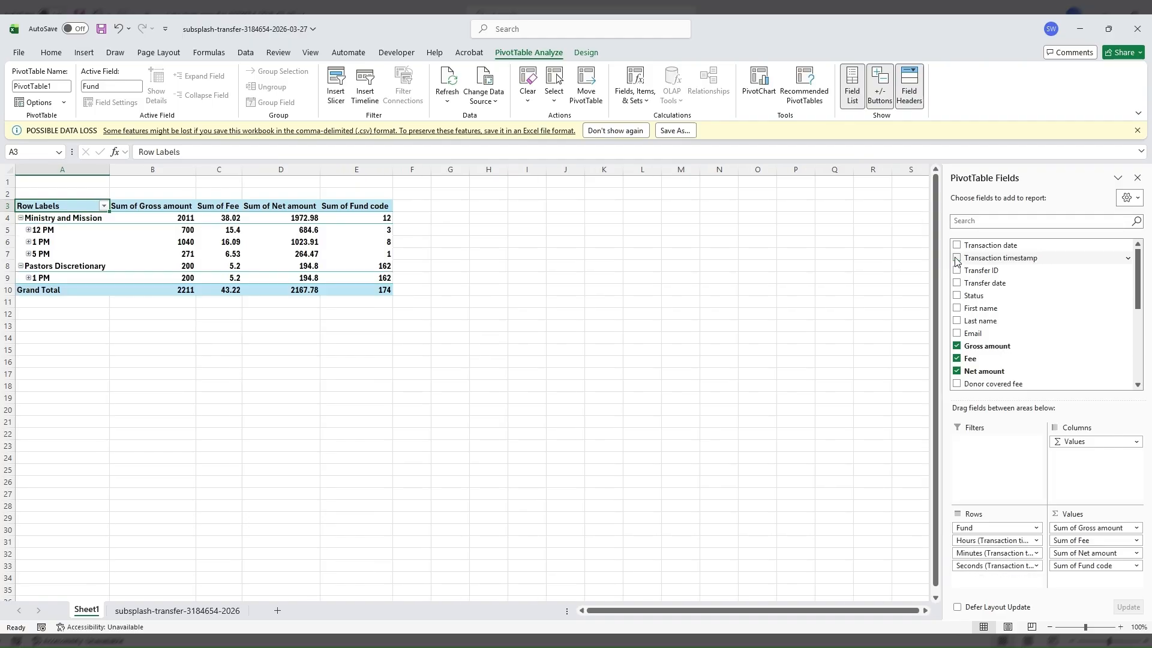
{"action": "left_click", "coordinate": [957, 245]}
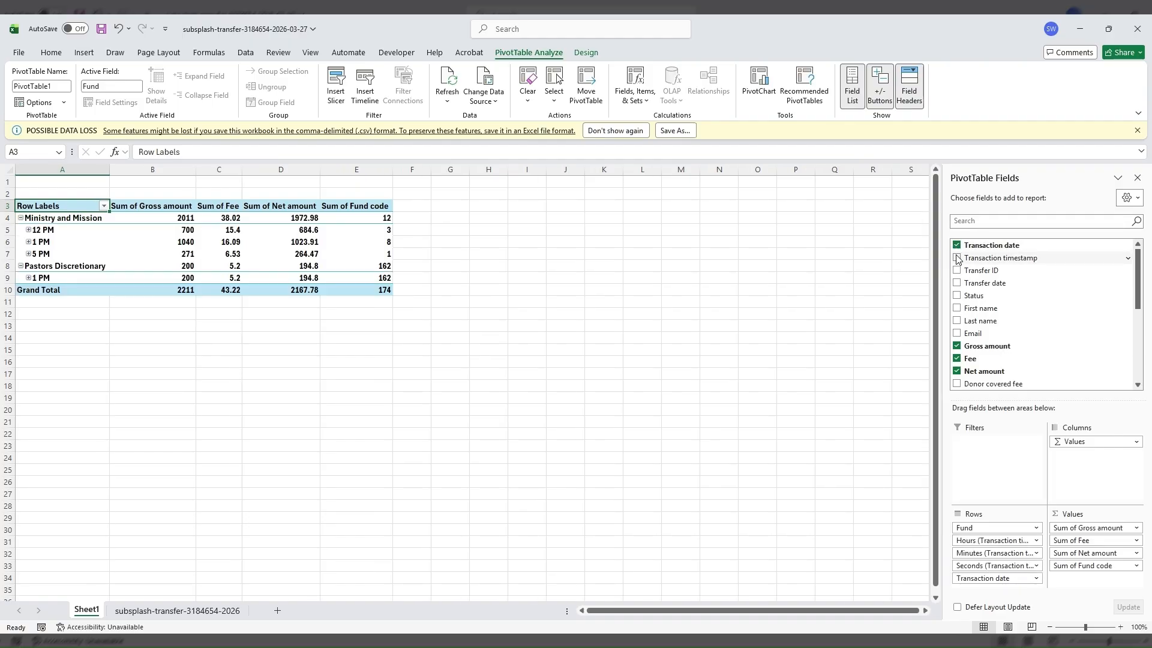
{"action": "left_click", "coordinate": [957, 245]}
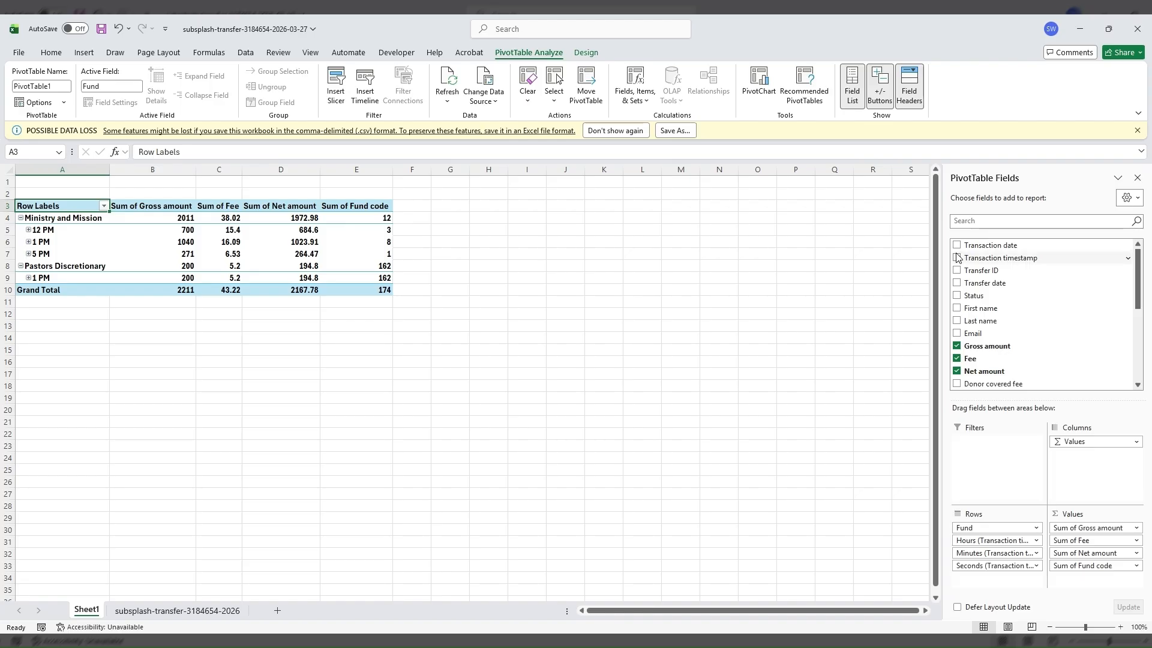
{"action": "left_click", "coordinate": [957, 258]}
{"action": "left_click", "coordinate": [957, 258]}
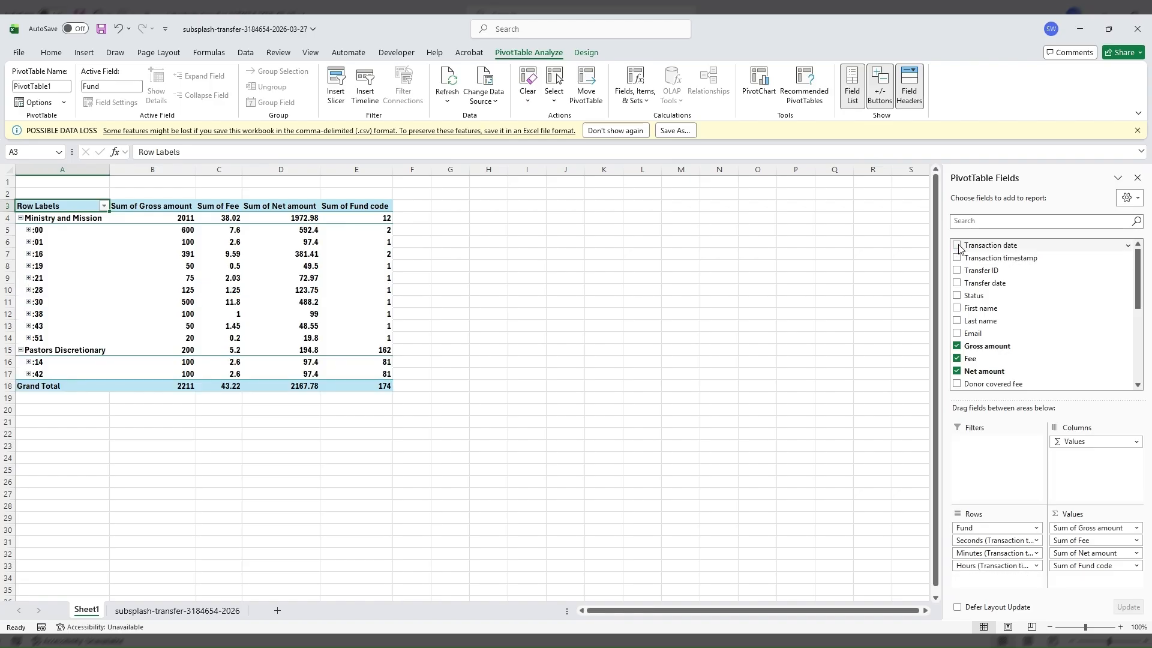
{"action": "left_click", "coordinate": [957, 245]}
{"action": "left_click", "coordinate": [957, 245]}
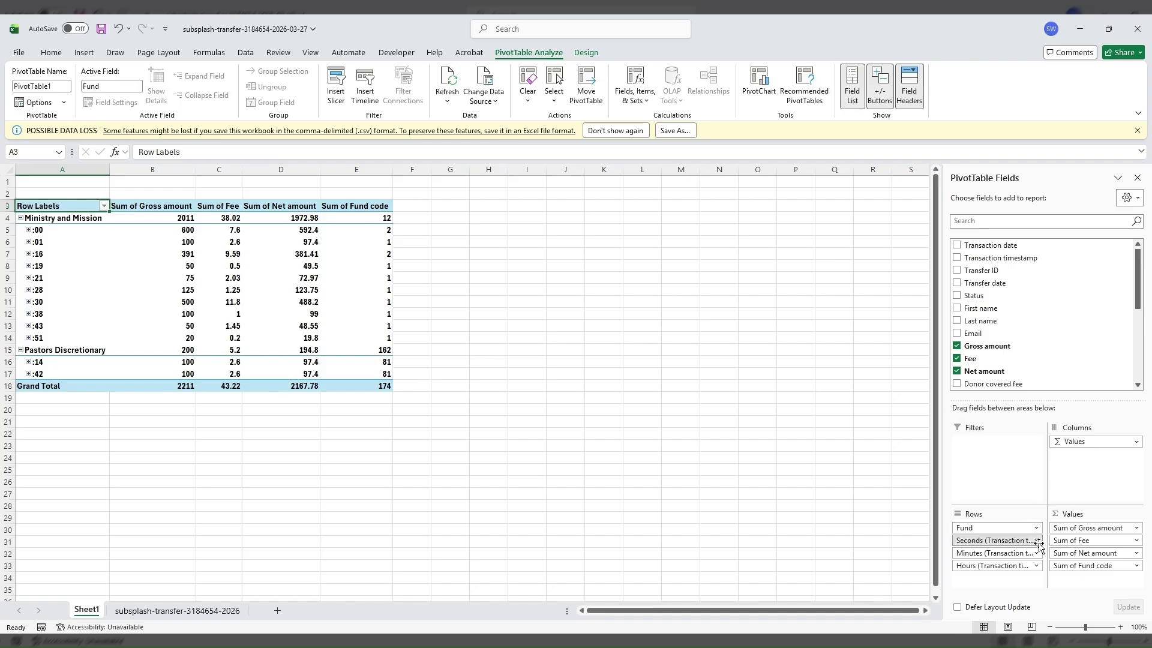
- Remove the Seconds, Minutes and Hours fields from the PivotTable rows and add Transfer date beneath Fund
{"action": "left_click_drag", "start_coordinate": [1018, 510], "coordinate": [1018, 511]}
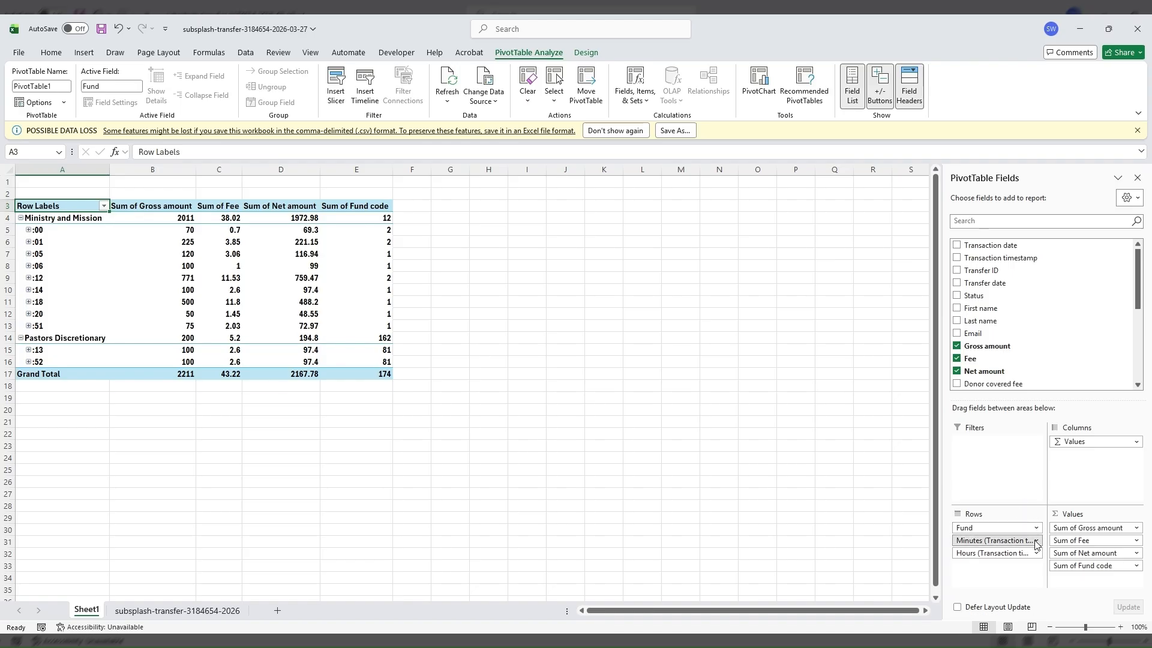
{"action": "left_click", "coordinate": [1022, 509]}
{"action": "left_click", "coordinate": [1037, 541]}
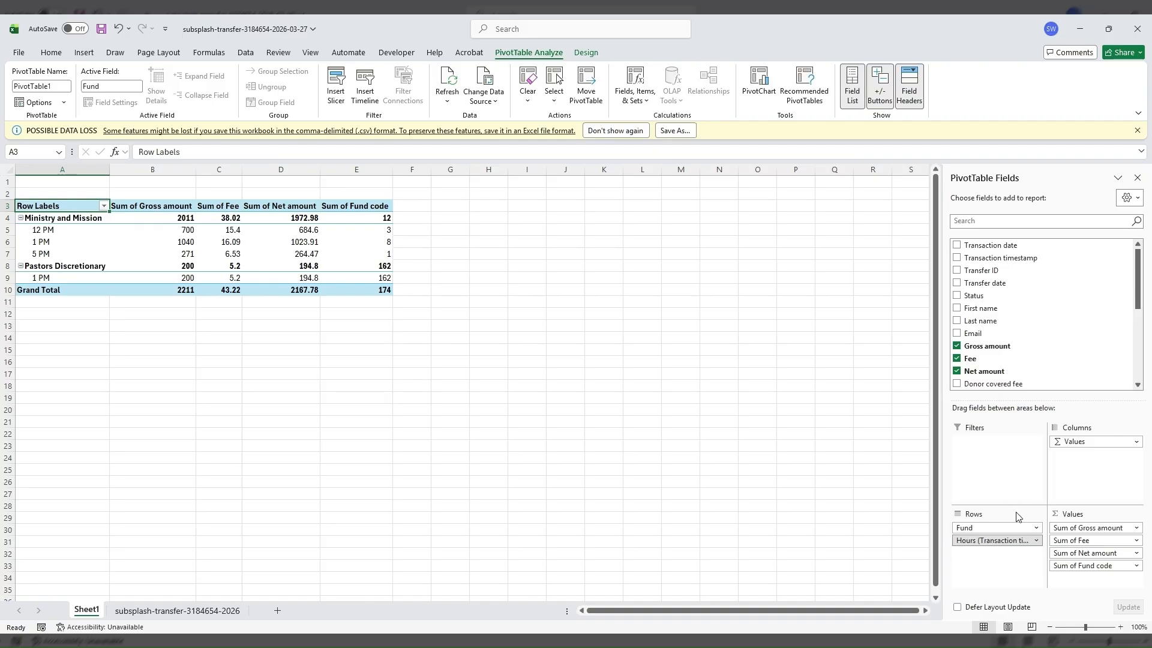
{"action": "left_click", "coordinate": [1017, 513]}
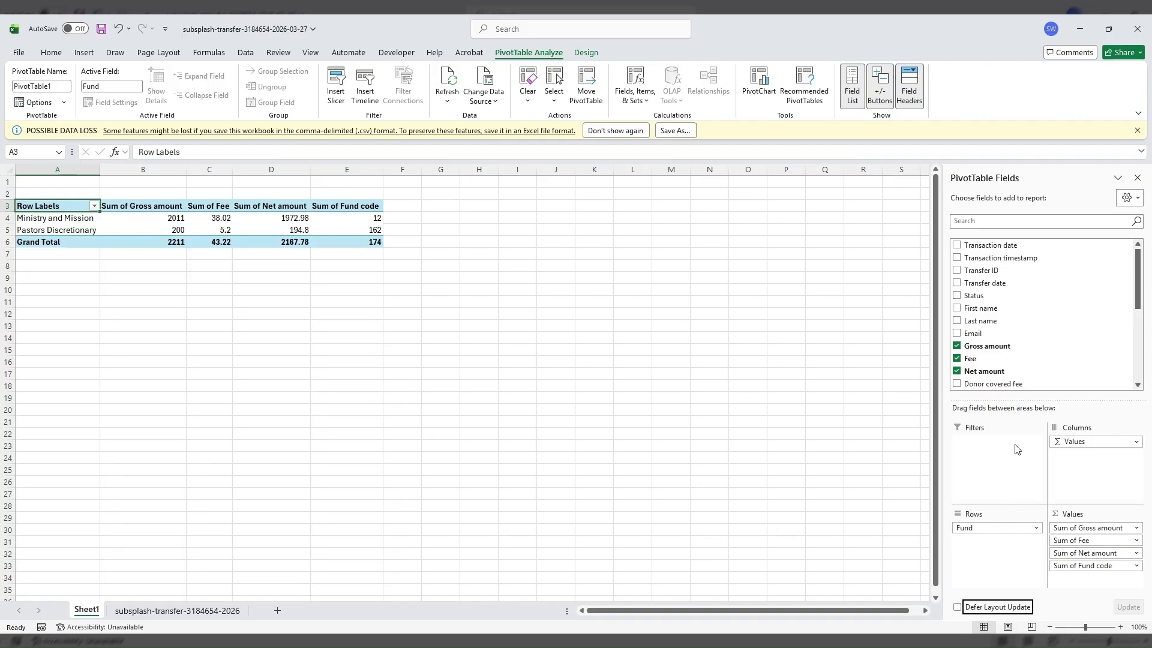
{"action": "mouse_move", "coordinate": [1137, 285]}
{"action": "left_mouse_down"}
{"action": "mouse_move", "coordinate": [1134, 358]}
{"action": "mouse_move", "coordinate": [1138, 271]}
{"action": "left_mouse_up"}
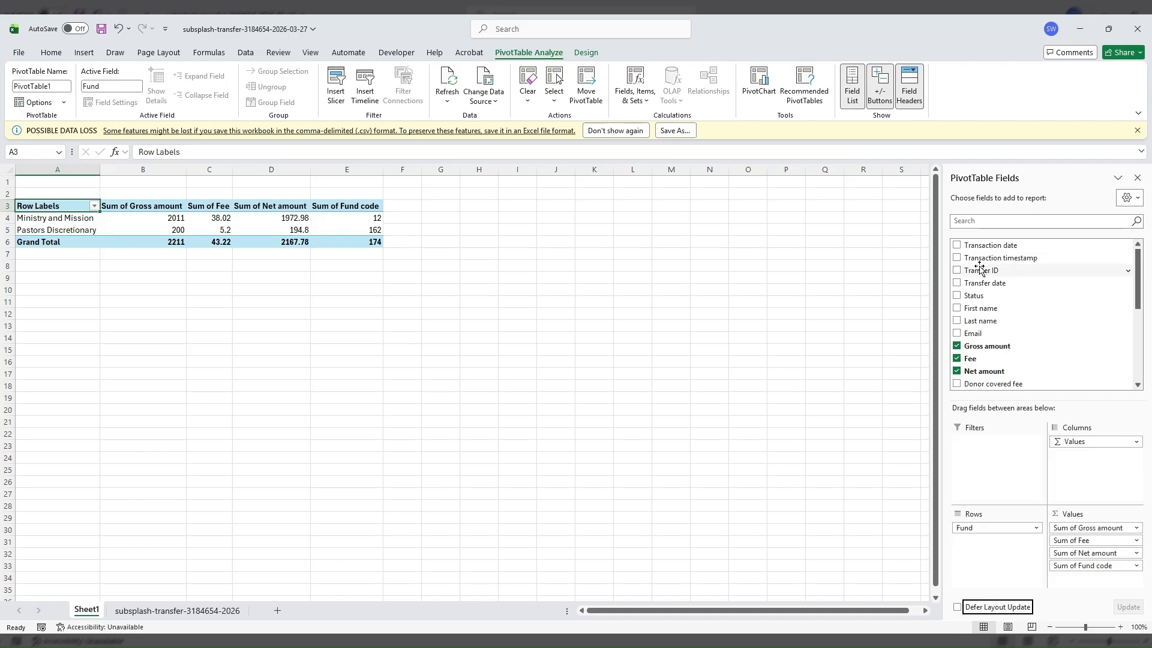
{"action": "left_click", "coordinate": [957, 284]}
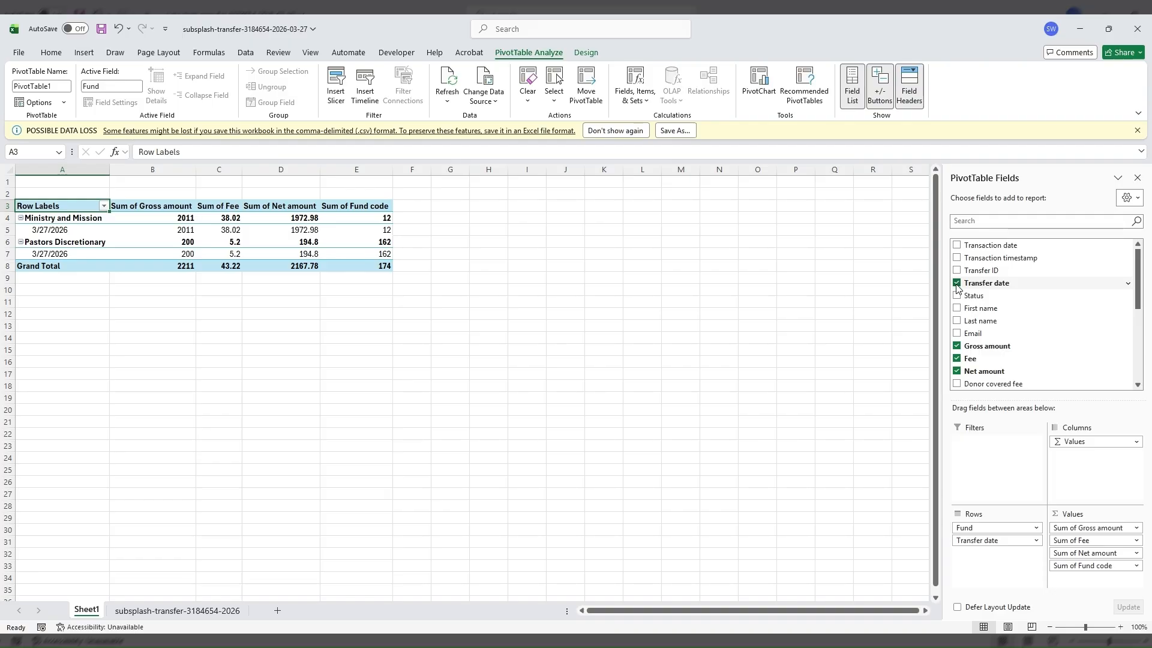
{"action": "left_click", "coordinate": [48, 53]}
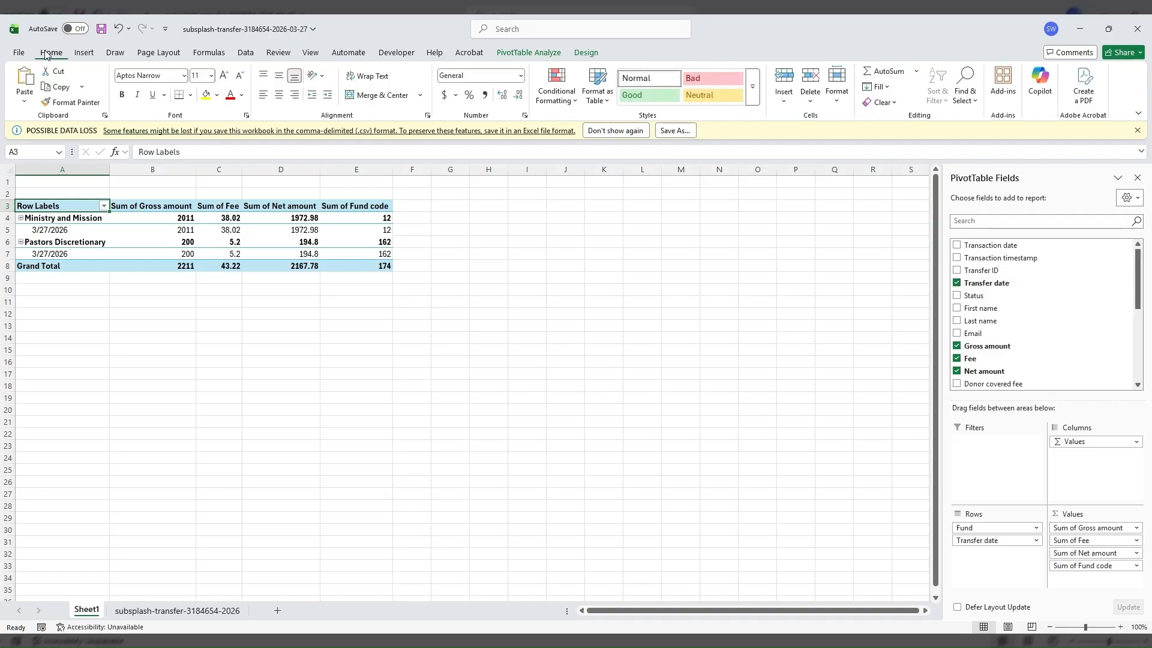
{"action": "left_click", "coordinate": [168, 610]}
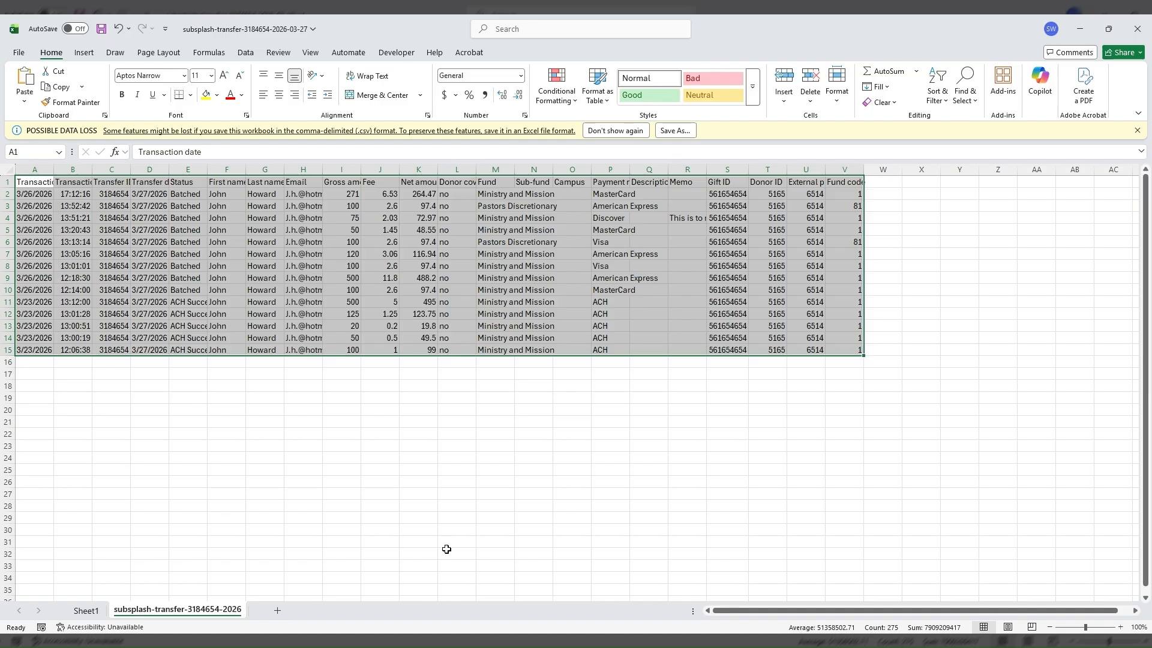
{"action": "left_click", "coordinate": [450, 552]}
{"action": "left_click", "coordinate": [360, 53]}
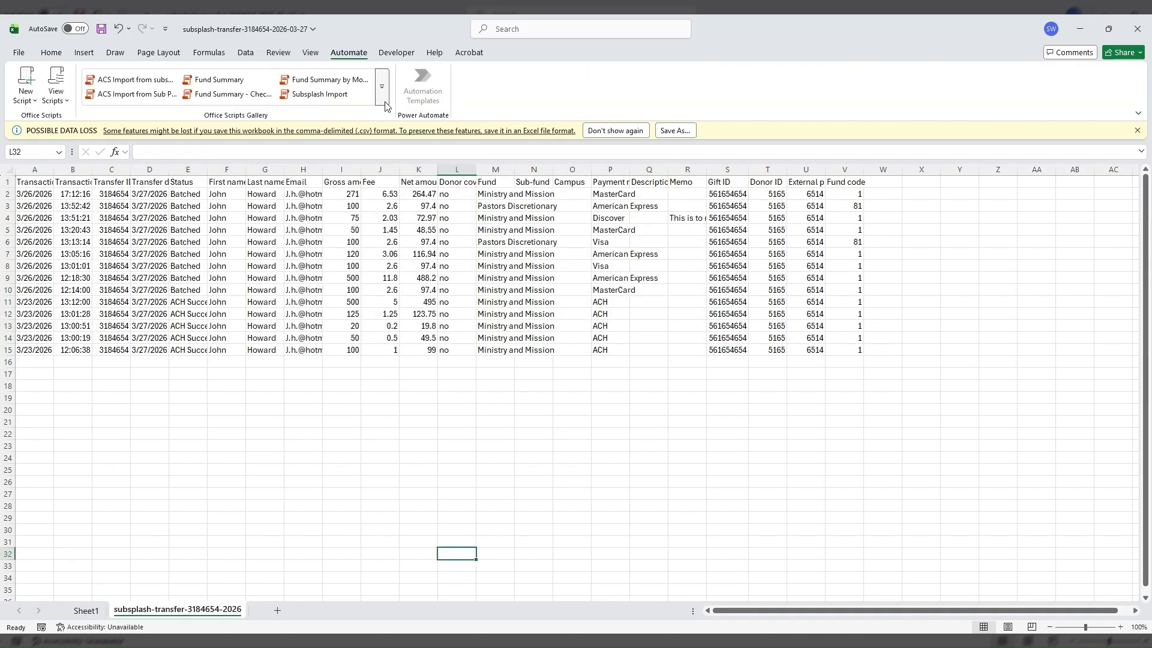
{"action": "left_click", "coordinate": [159, 98]}
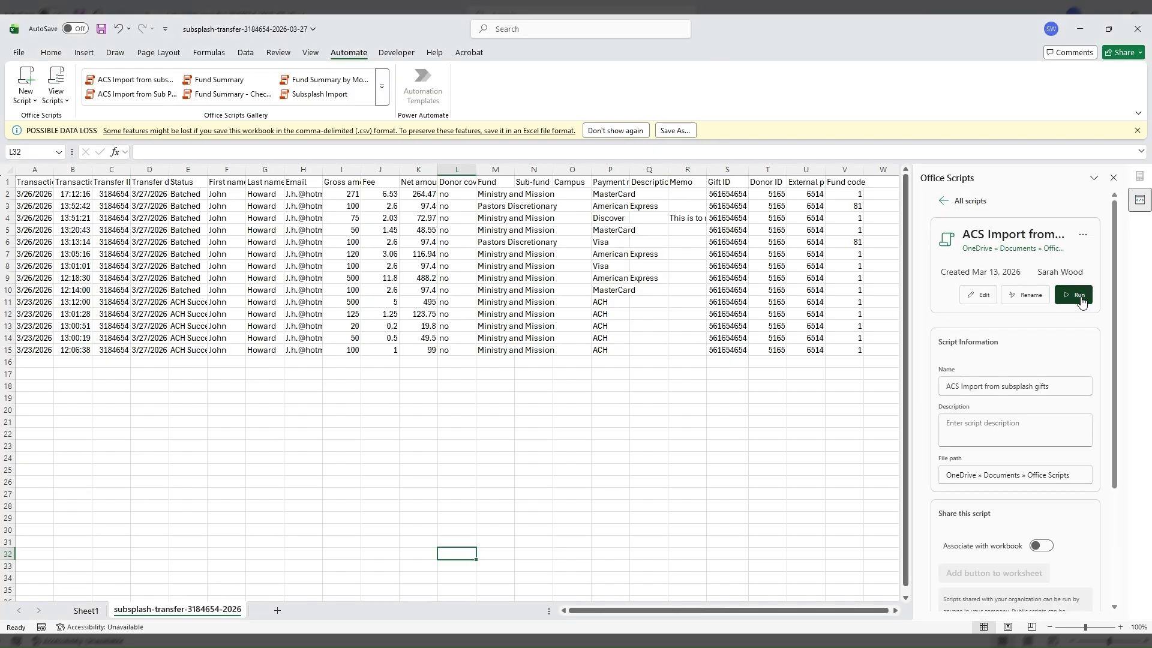
{"action": "left_click", "coordinate": [1082, 300]}
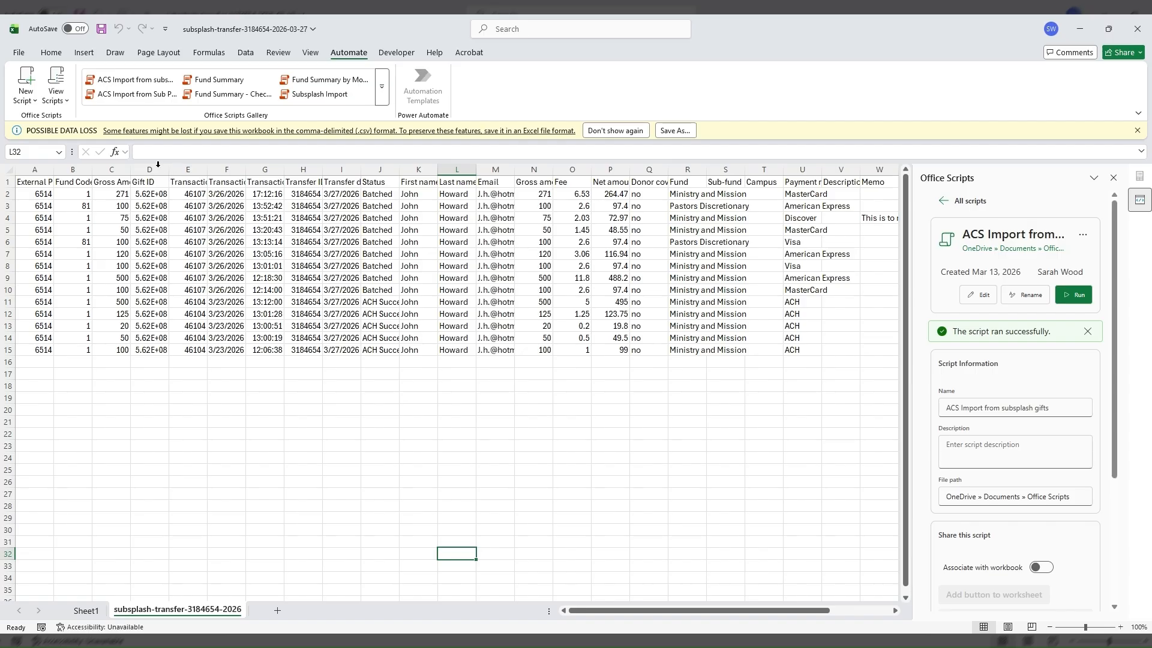
- Fit all column widths to their contents and review the import columns from External Profile ID through Transaction timestamp
{"action": "left_click", "coordinate": [13, 167]}
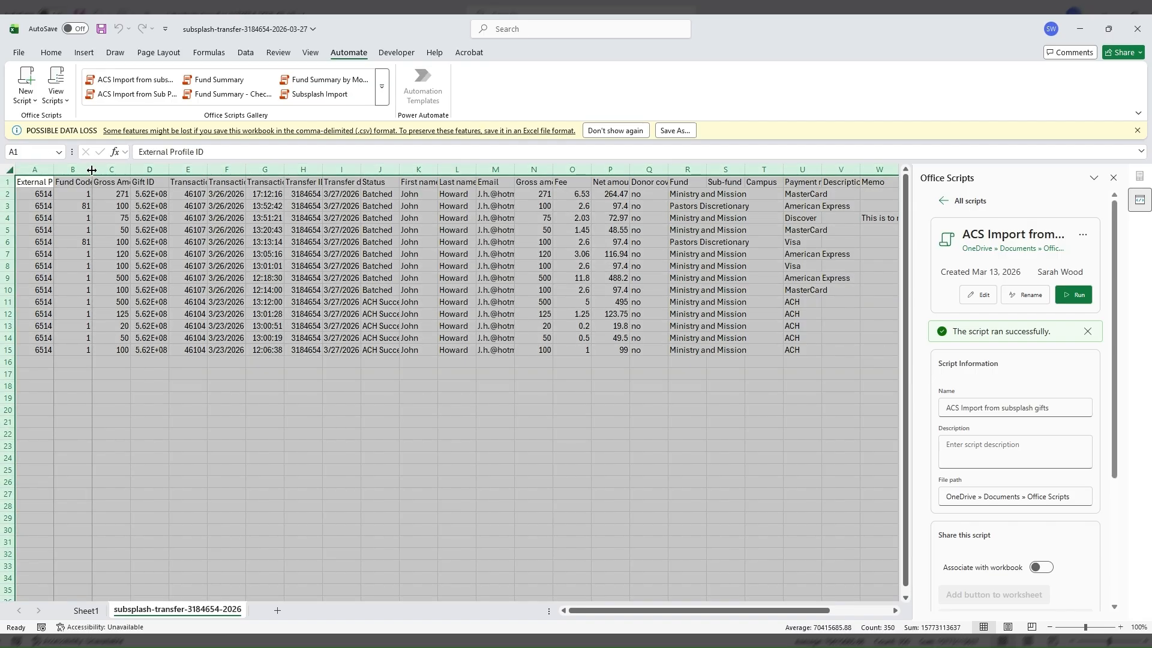
{"action": "double_click", "coordinate": [92, 169]}
{"action": "left_click", "coordinate": [46, 182]}
{"action": "left_click_drag", "start_coordinate": [47, 181], "coordinate": [416, 351]}
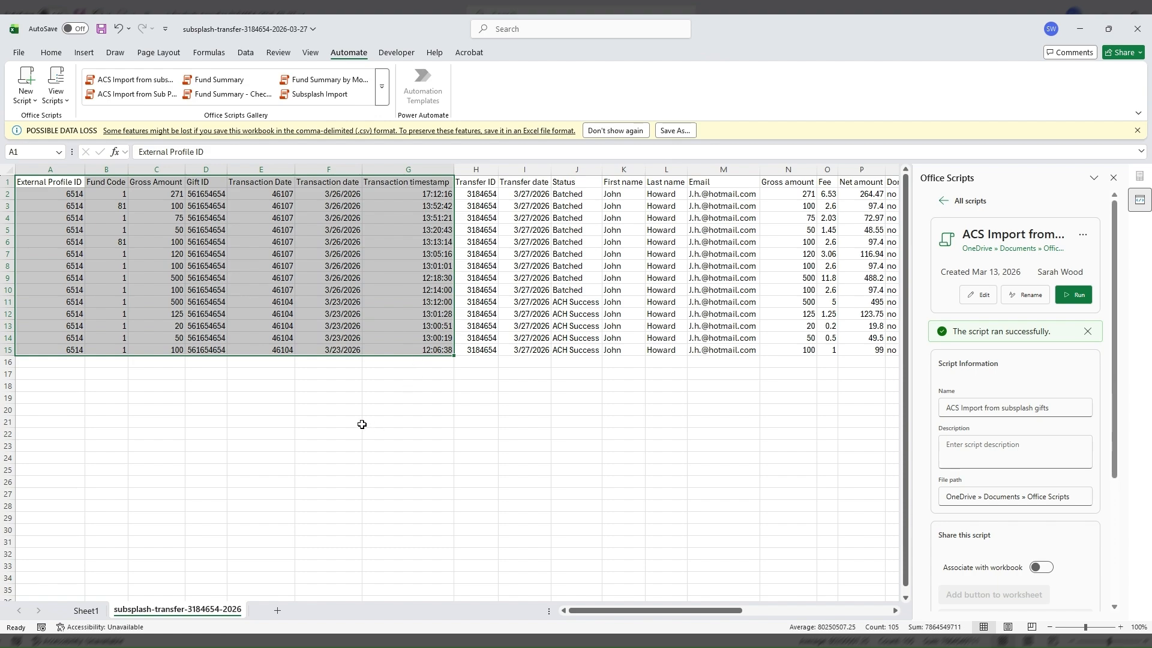
{"action": "left_click", "coordinate": [328, 422]}
- Switch to Subsplash, export the Donor Summary Report from the unique donors analytics, and look through the exported rows in Excel
{"action": "key", "text": "alt+Tab"}
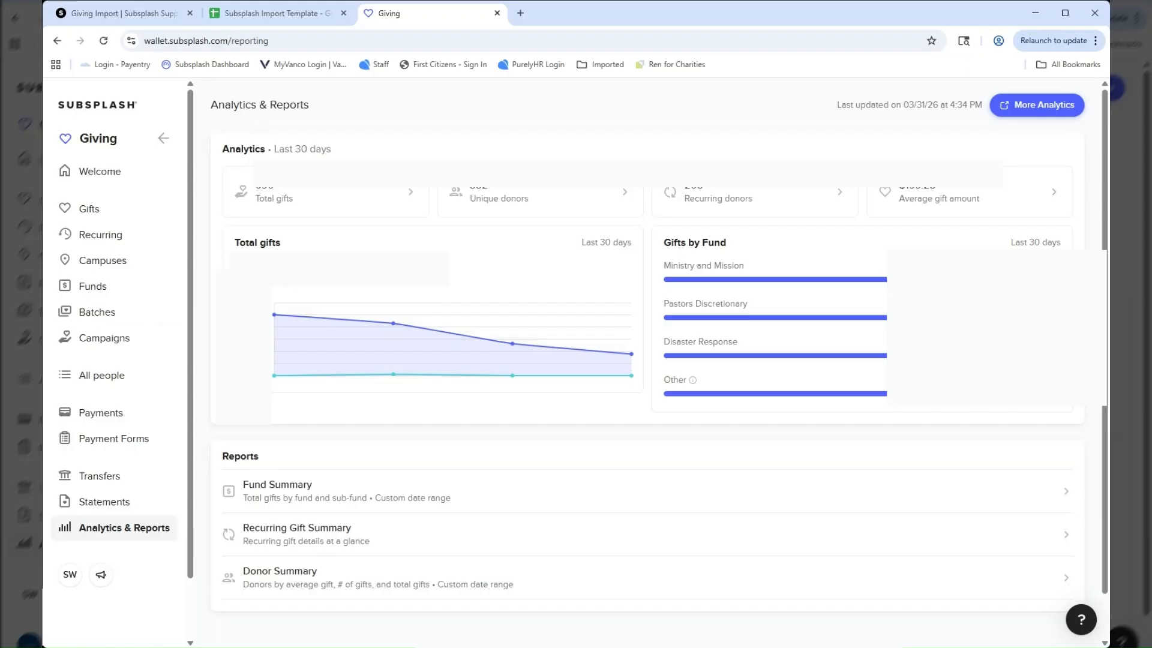
{"action": "left_click", "coordinate": [554, 201]}
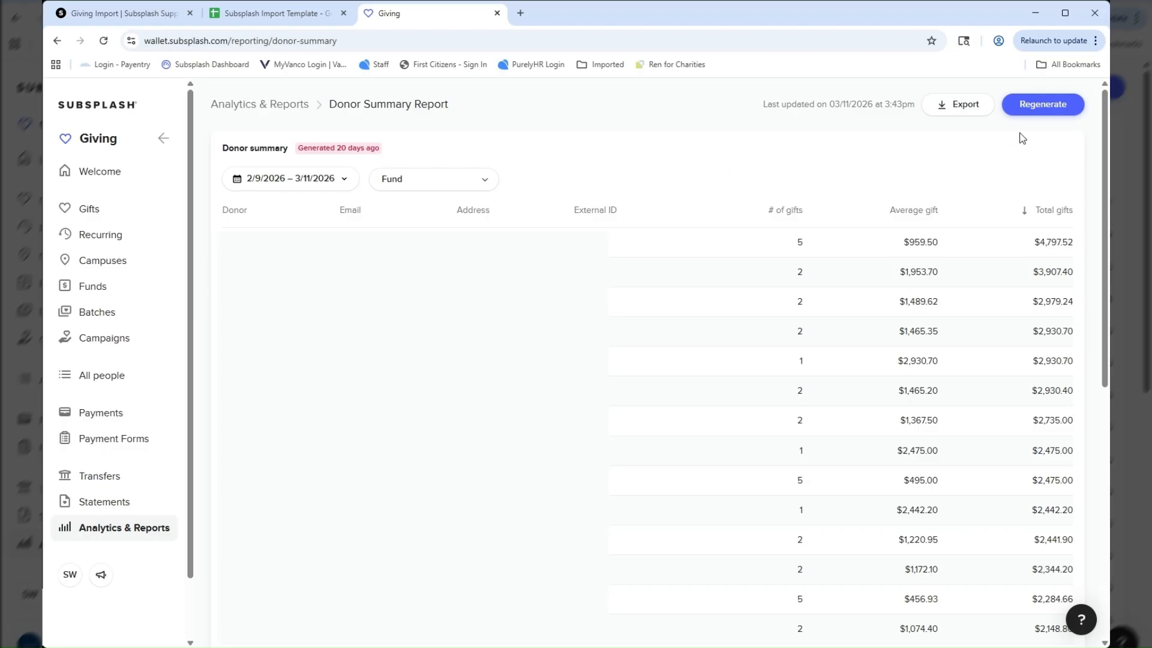
{"action": "left_click", "coordinate": [971, 109]}
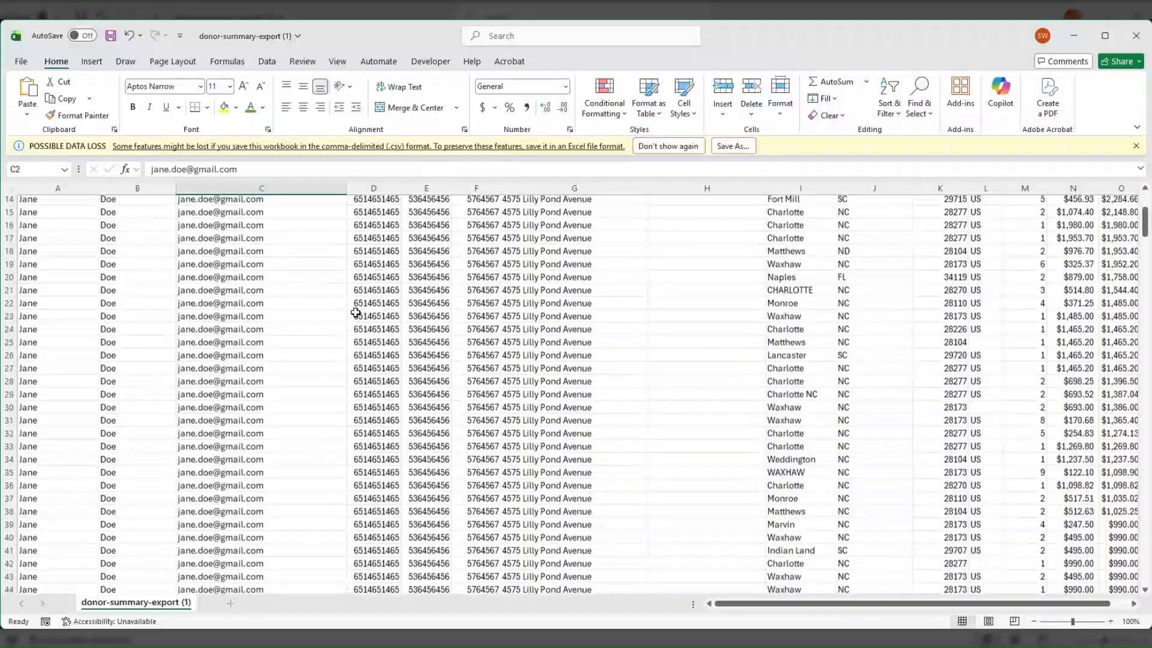
{"action": "scroll", "coordinate": [355, 313], "scroll_direction": "down", "scroll_amount": 20}
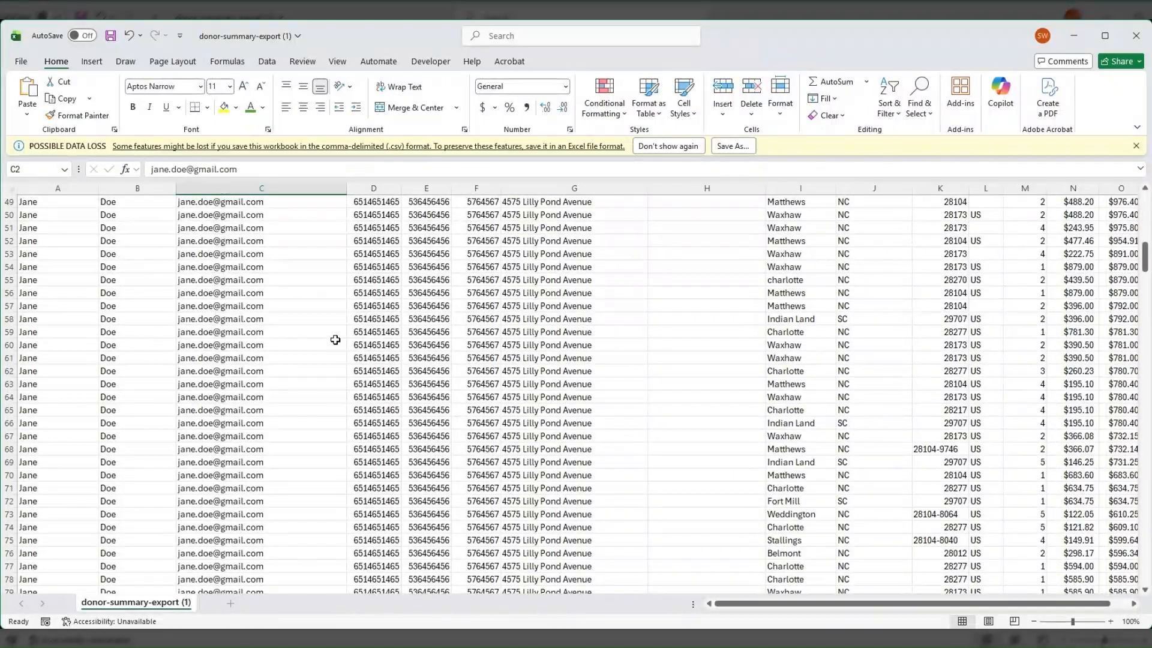
{"action": "scroll", "coordinate": [342, 355], "scroll_direction": "down", "scroll_amount": 12}
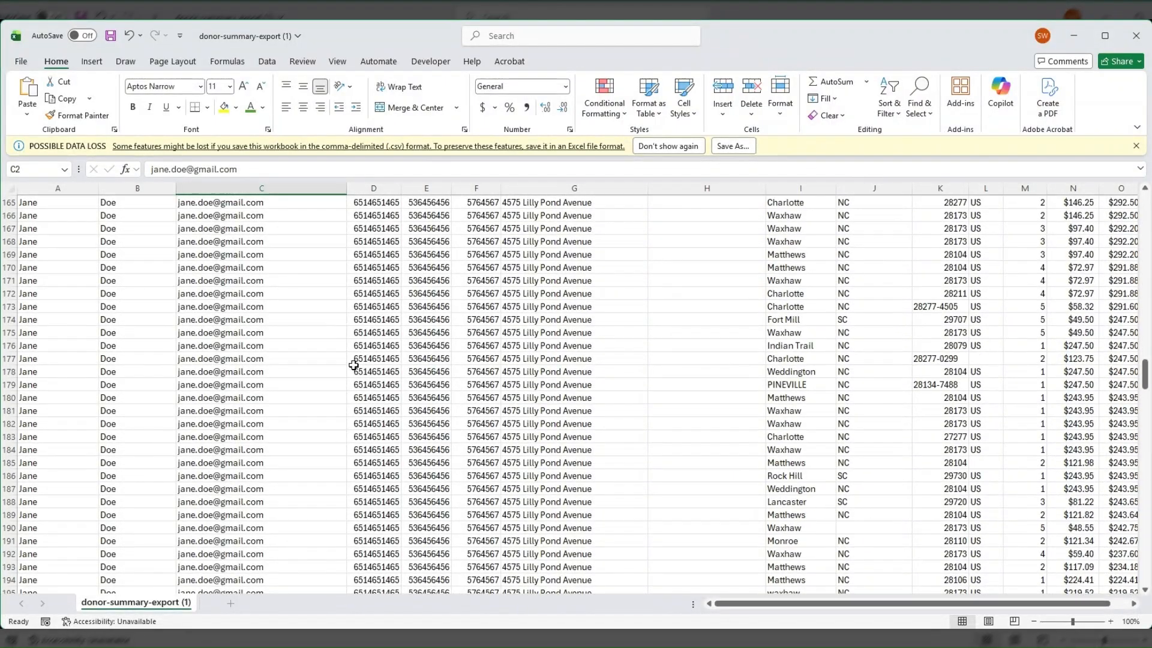
{"action": "scroll", "coordinate": [348, 360], "scroll_direction": "up", "scroll_amount": 20}
{"action": "scroll", "coordinate": [359, 360], "scroll_direction": "up", "scroll_amount": 20}
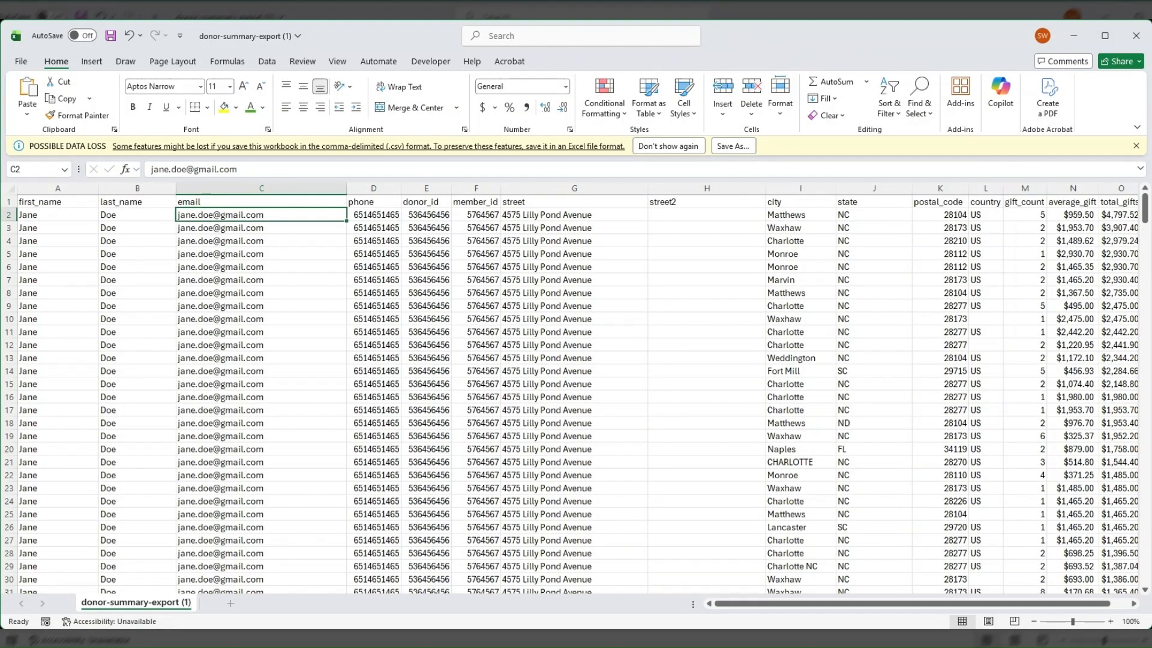
{"action": "left_click_drag", "start_coordinate": [922, 604], "coordinate": [750, 612]}
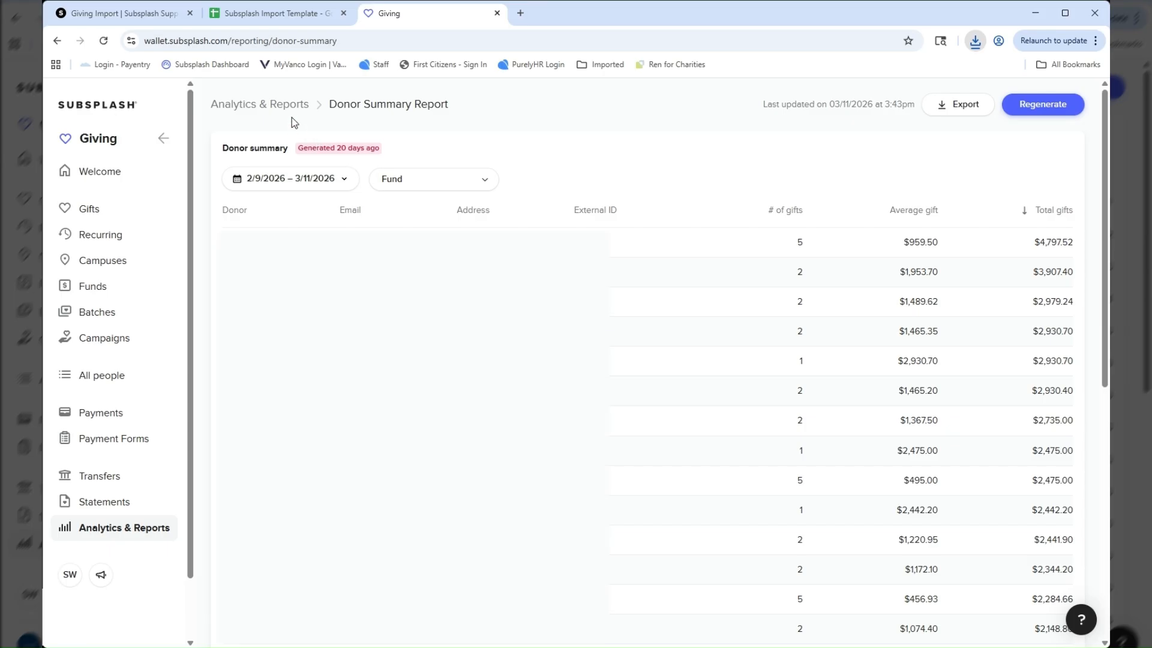
- Return to Analytics & Reports, export the Recurring Summary from the recurring donors analytics, and check the exported columns in Excel
{"action": "left_click", "coordinate": [285, 108]}
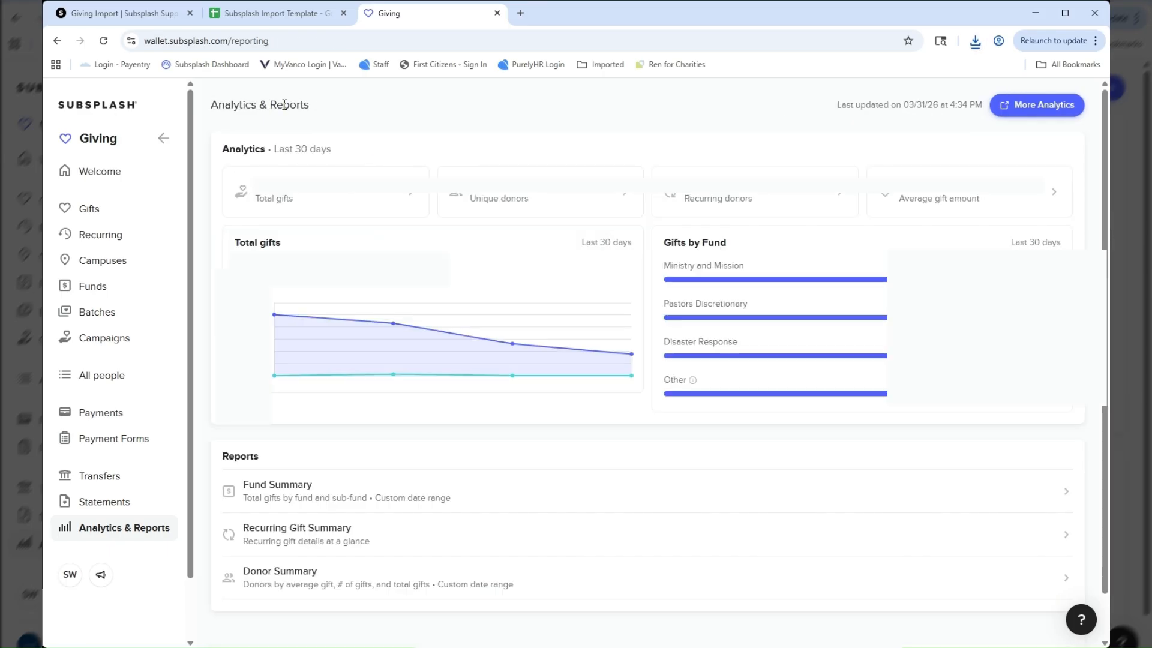
{"action": "left_click", "coordinate": [770, 204]}
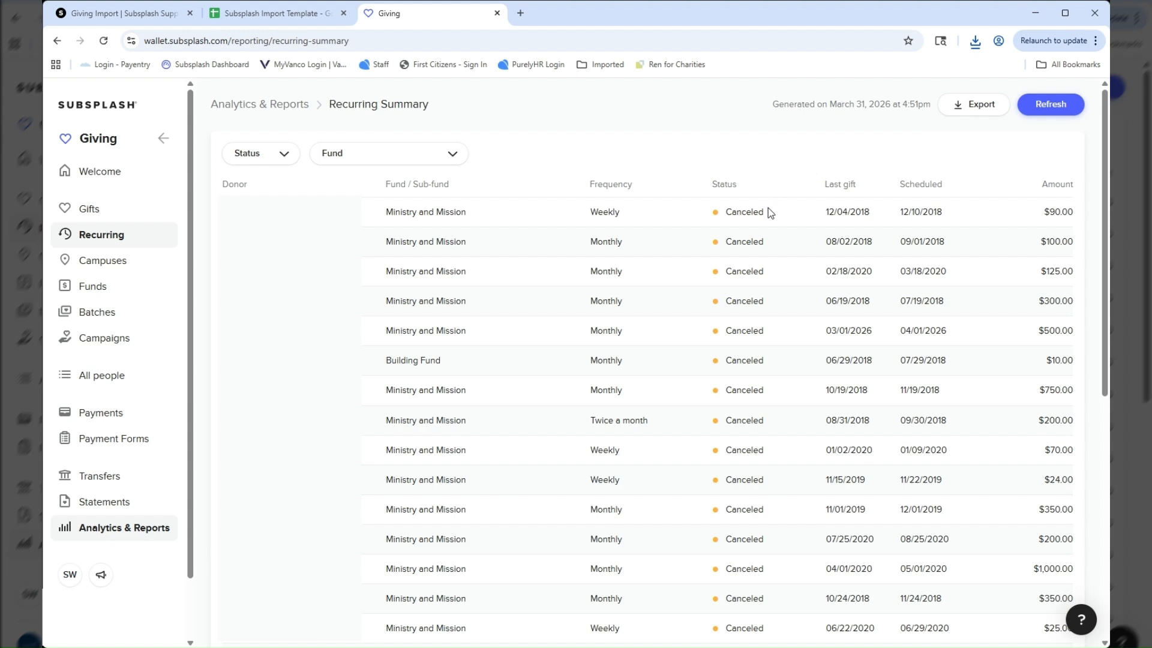
{"action": "left_click", "coordinate": [984, 111]}
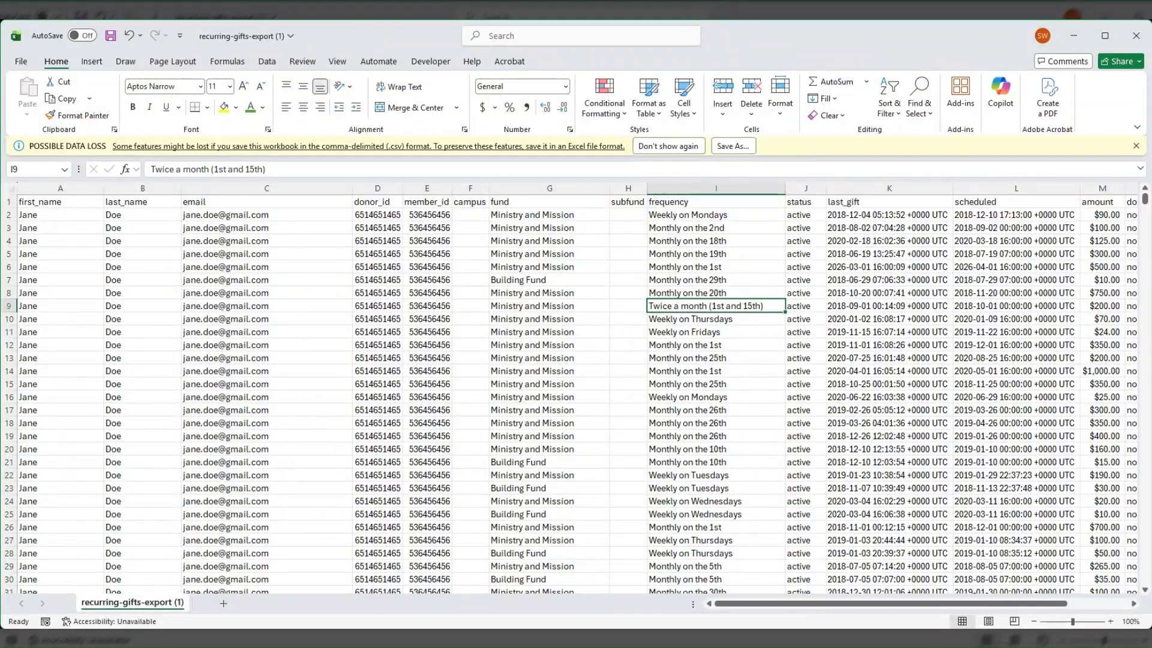
{"action": "mouse_move", "coordinate": [1147, 205]}
{"action": "left_mouse_down"}
{"action": "mouse_move", "coordinate": [1145, 553]}
{"action": "mouse_move", "coordinate": [1146, 197]}
{"action": "left_mouse_up"}
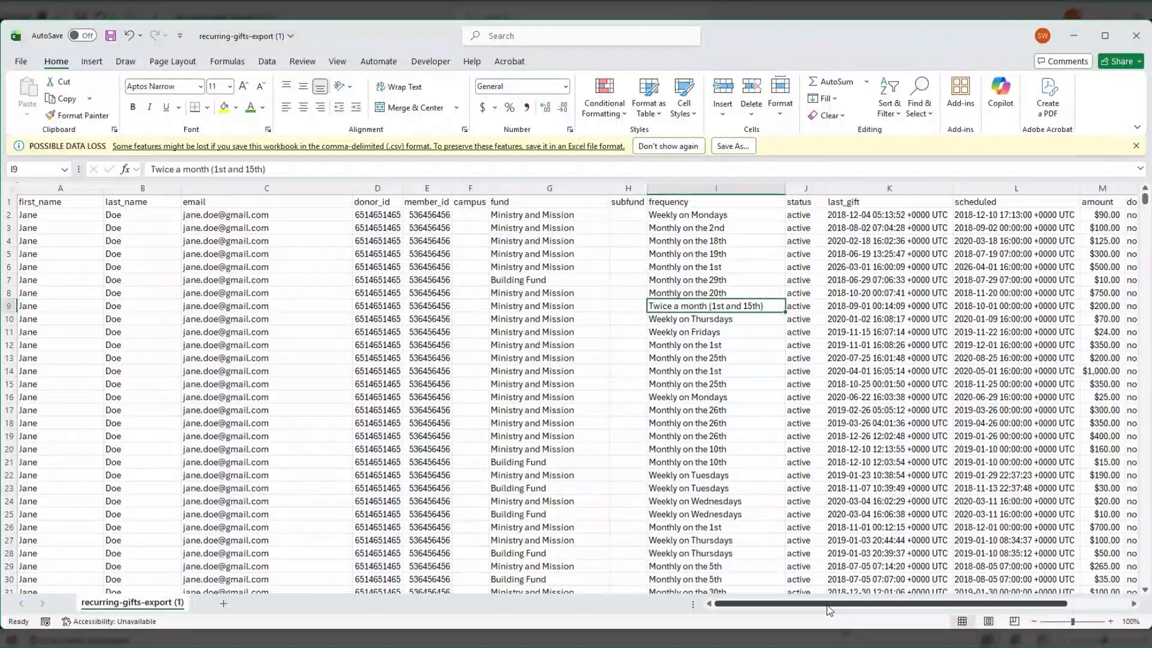
{"action": "left_click_drag", "start_coordinate": [827, 605], "coordinate": [783, 607]}
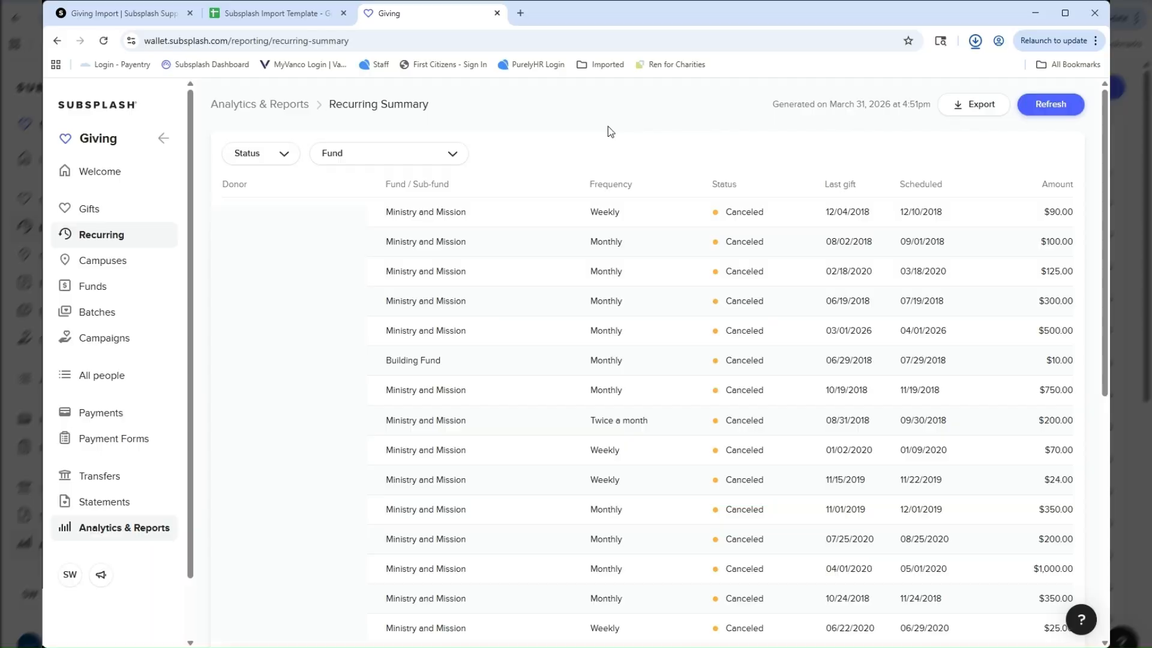
- Return to Analytics & Reports and open the detailed analytics from the average gift amount figure
{"action": "left_click", "coordinate": [270, 109]}
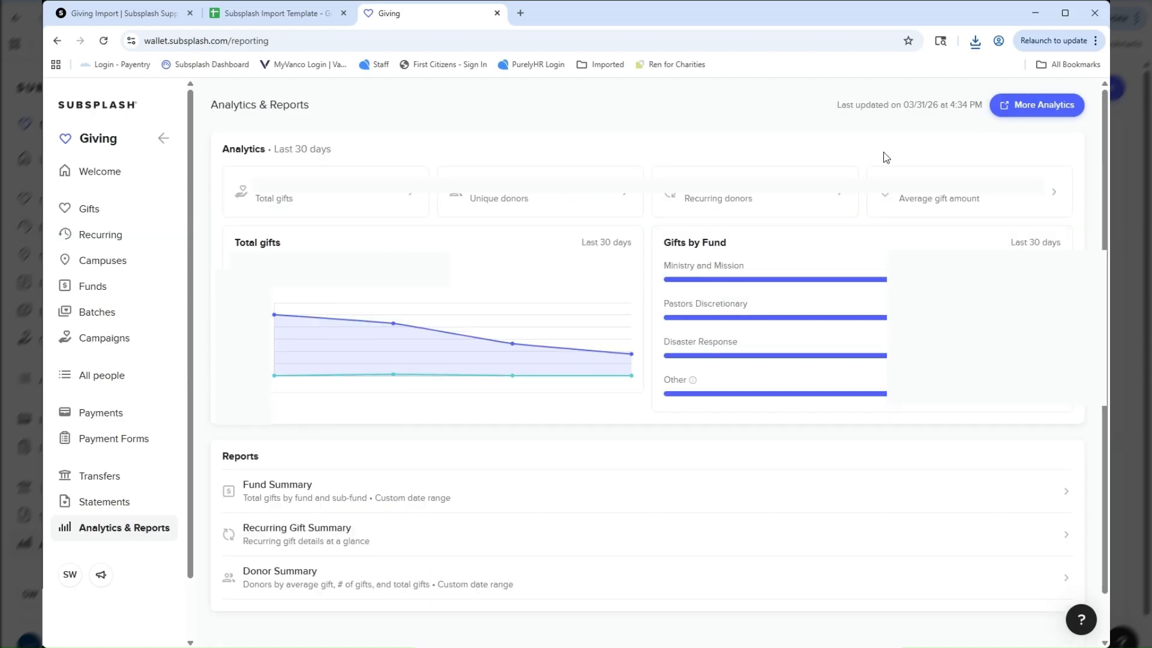
{"action": "left_click", "coordinate": [985, 202]}
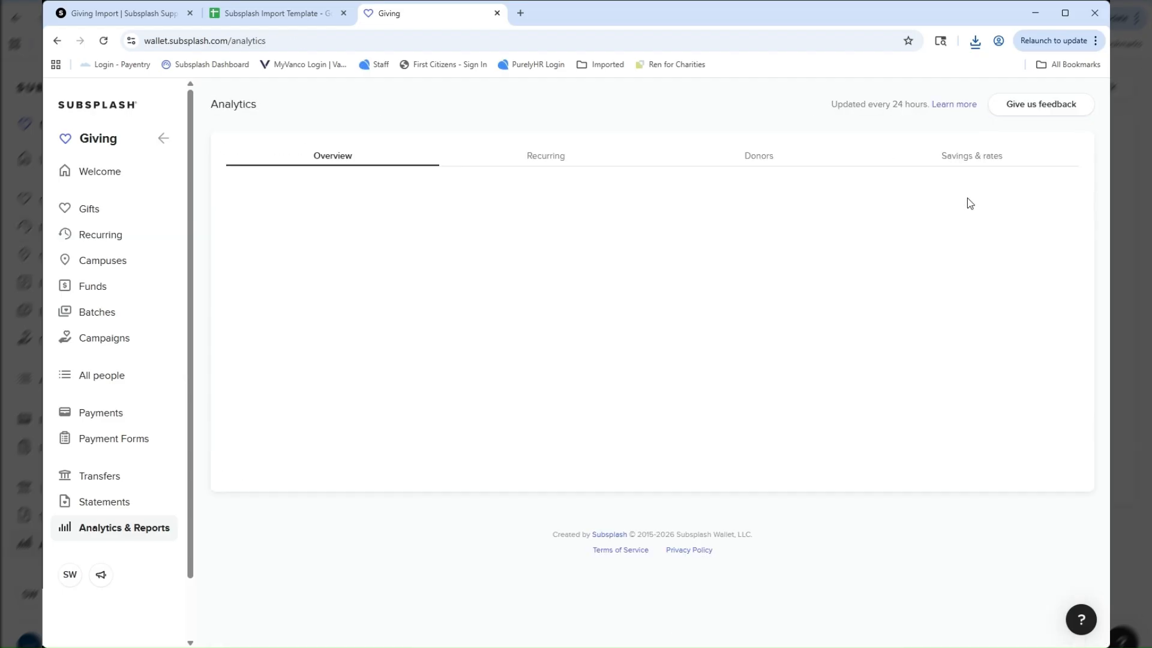